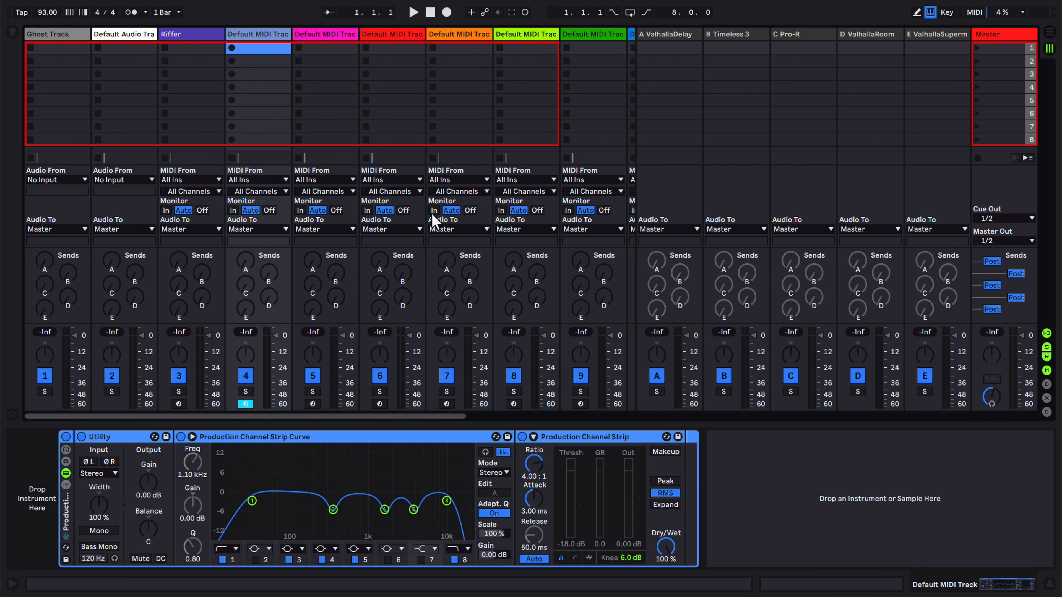
pyautogui.moveTo(383, 416); pyautogui.dragTo(556, 416)
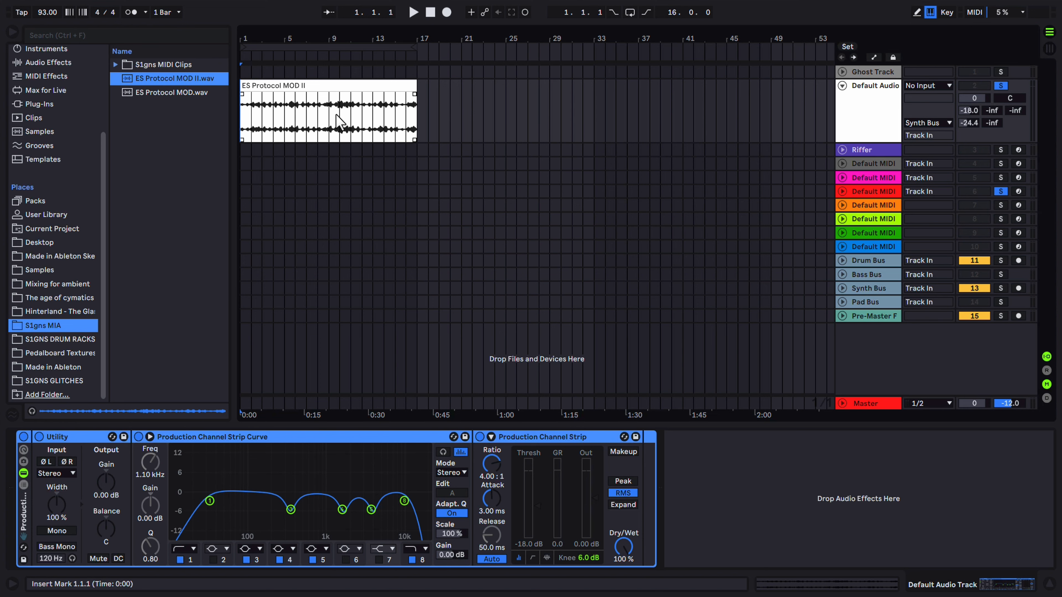
# Place S1gns MIA Clip 3 from the S1gns MIDI Clips folder at bar 1 of the grey MIDI track and audition it soloed, unfolding its track
pyautogui.click(115, 64)
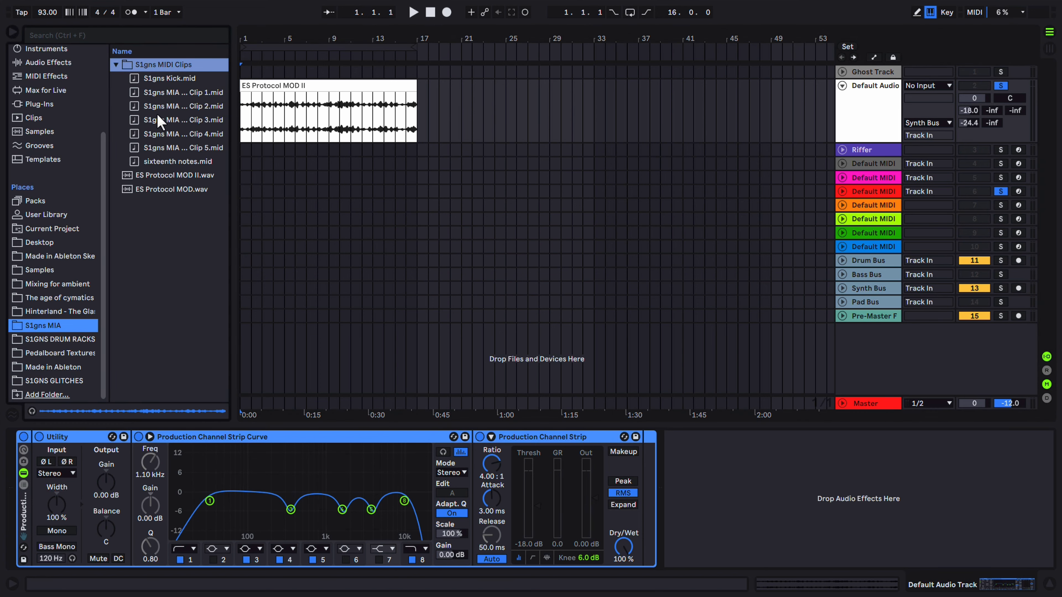
pyautogui.moveTo(165, 120); pyautogui.dragTo(243, 169)
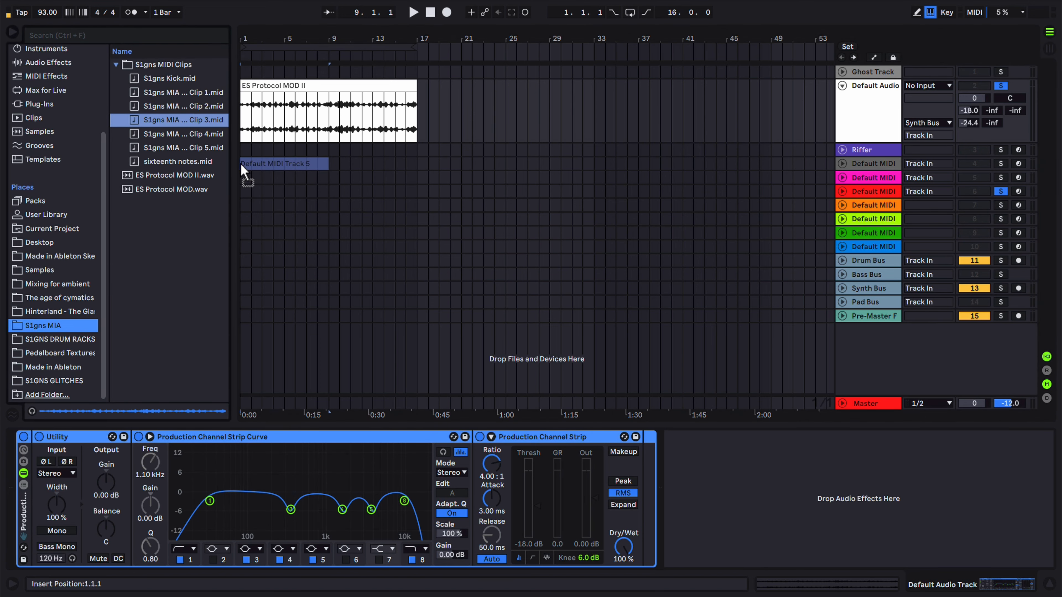
pyautogui.click(1001, 172)
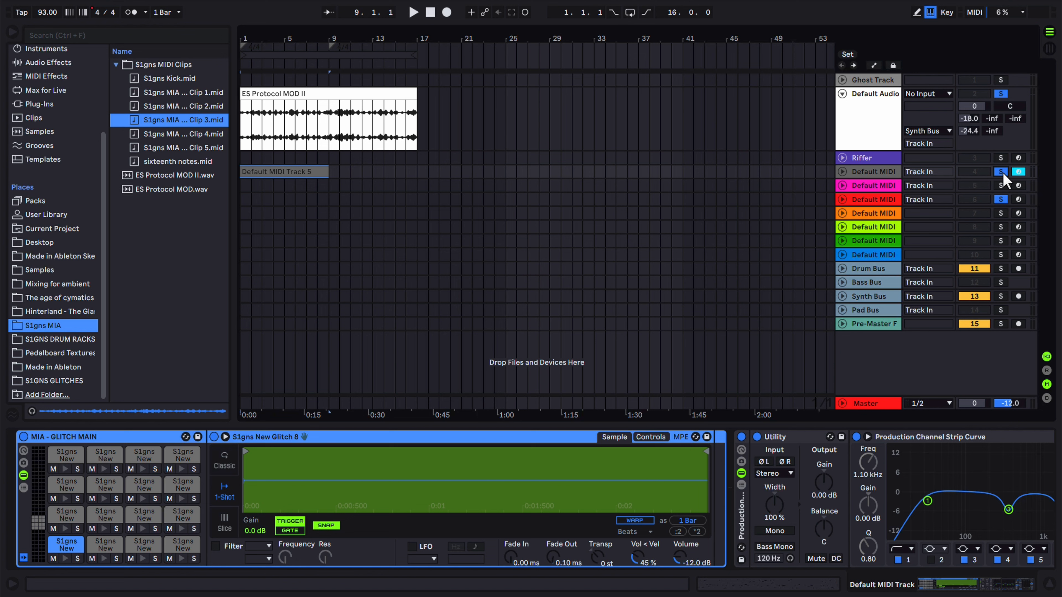
pyautogui.click(1000, 199)
pyautogui.press('space')
pyautogui.click(842, 172)
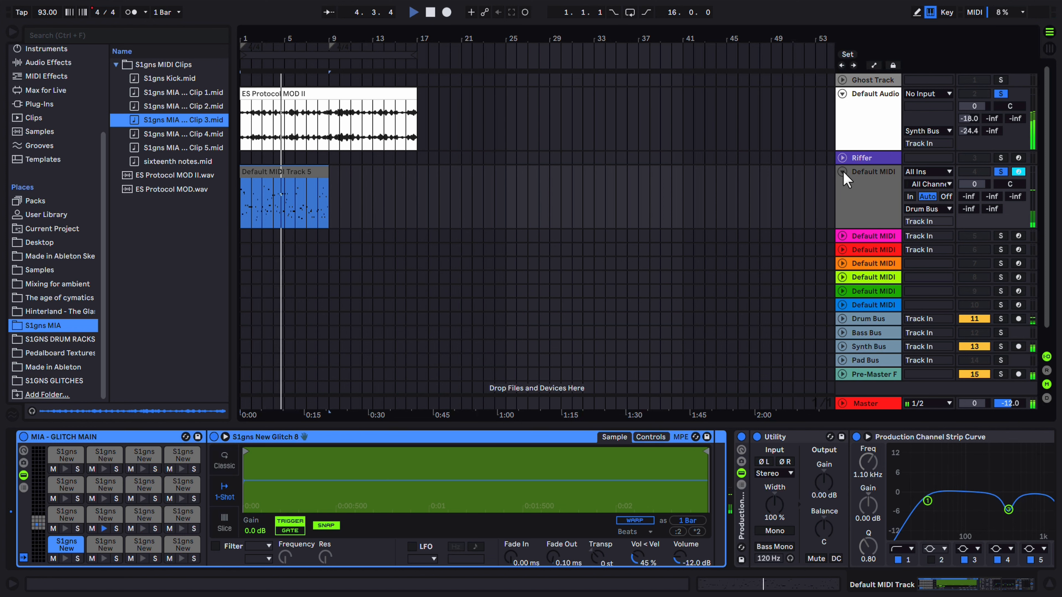
pyautogui.press('space')
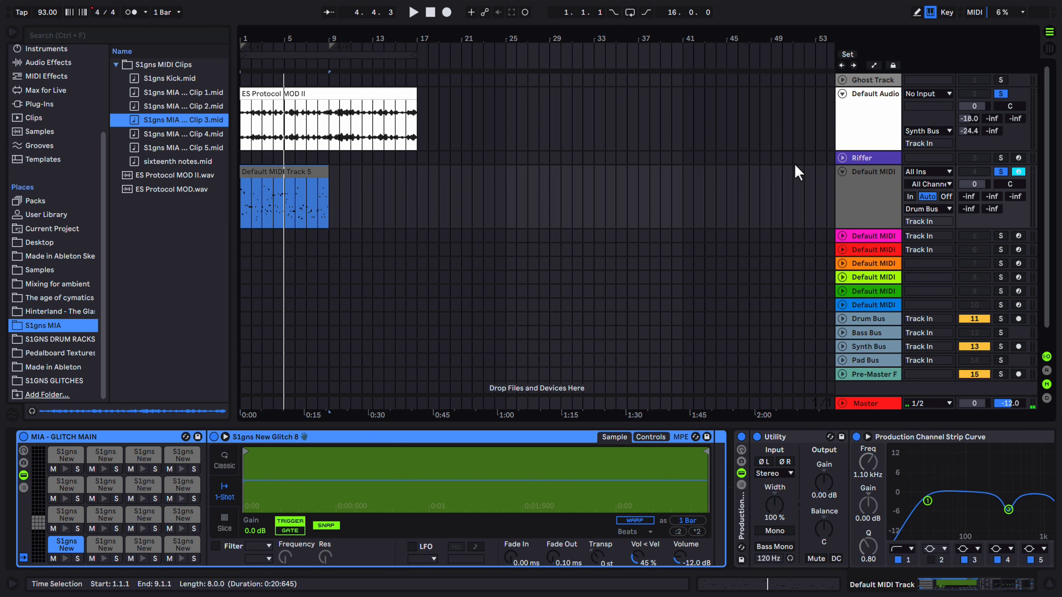
# Place S1gns MIA Clip 4 at bar 1 of the pink MIDI track and audition it soloed, unfolding its track
pyautogui.moveTo(202, 135); pyautogui.dragTo(247, 245)
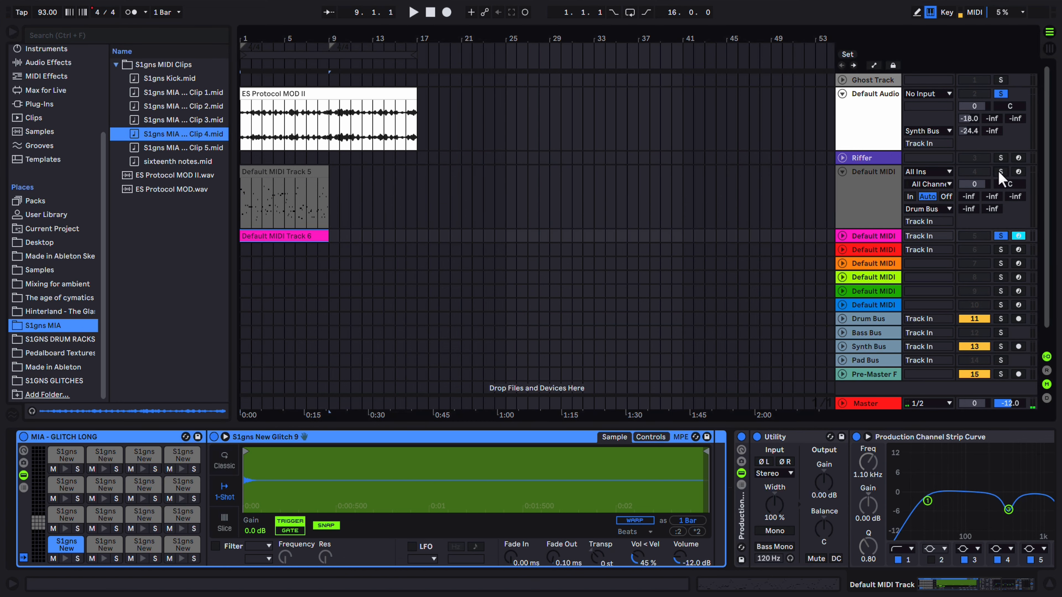
pyautogui.press('space')
pyautogui.click(843, 236)
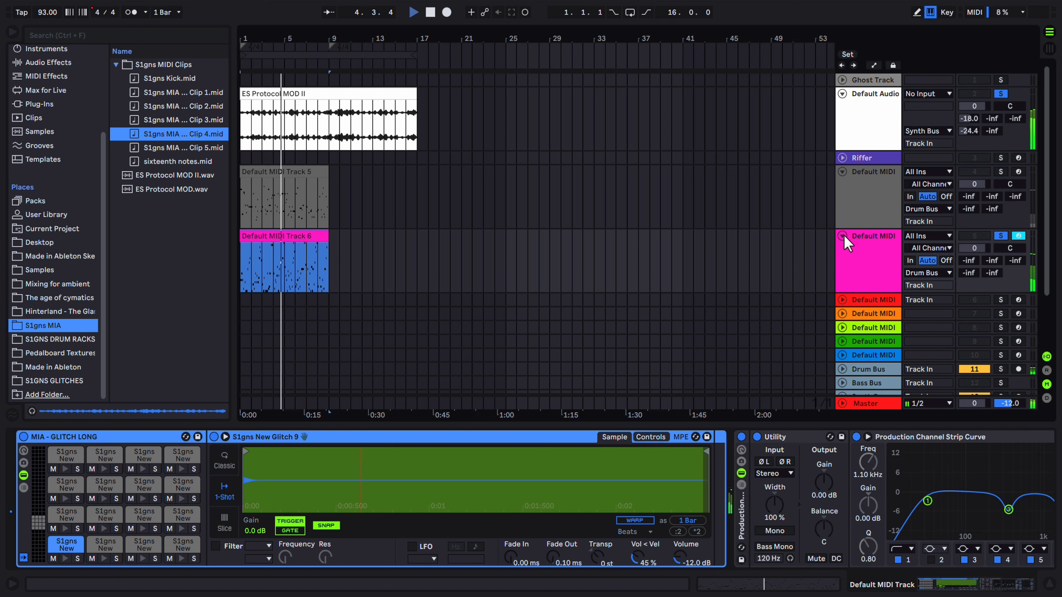
pyautogui.press('space')
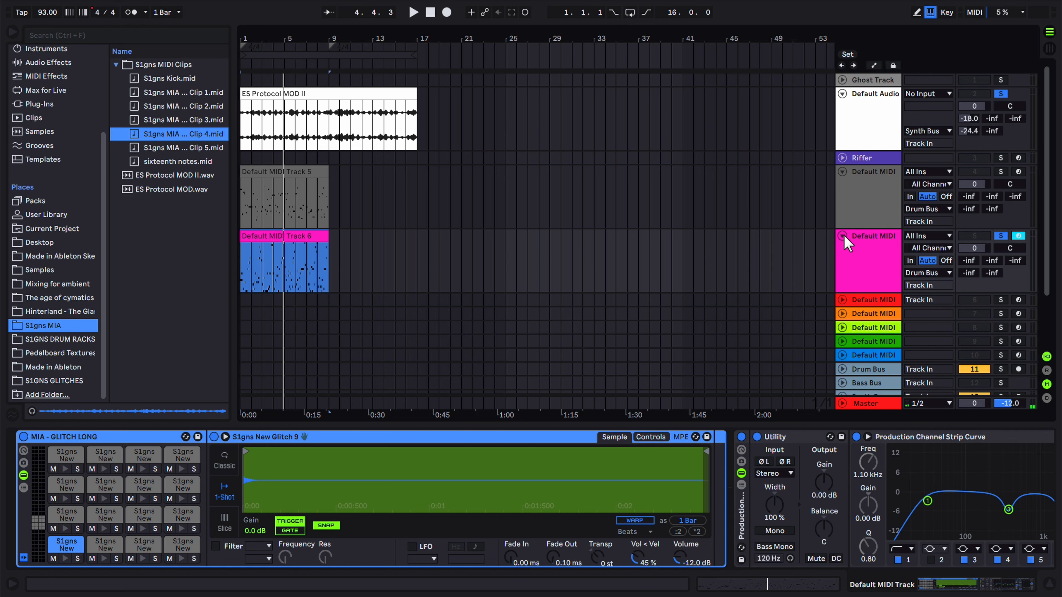
# Place S1gns MIA Clip 5 at bar 1 of the red MIDI track and audition it soloed instead of the pink track, unfolding its track
pyautogui.moveTo(199, 151); pyautogui.dragTo(249, 302)
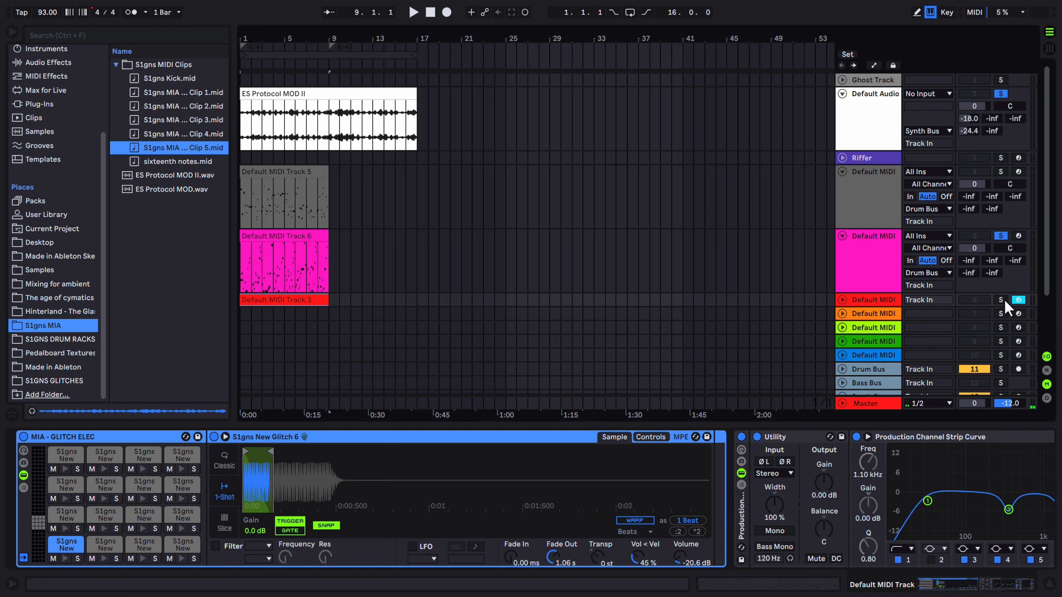
pyautogui.click(1000, 236)
pyautogui.press('space')
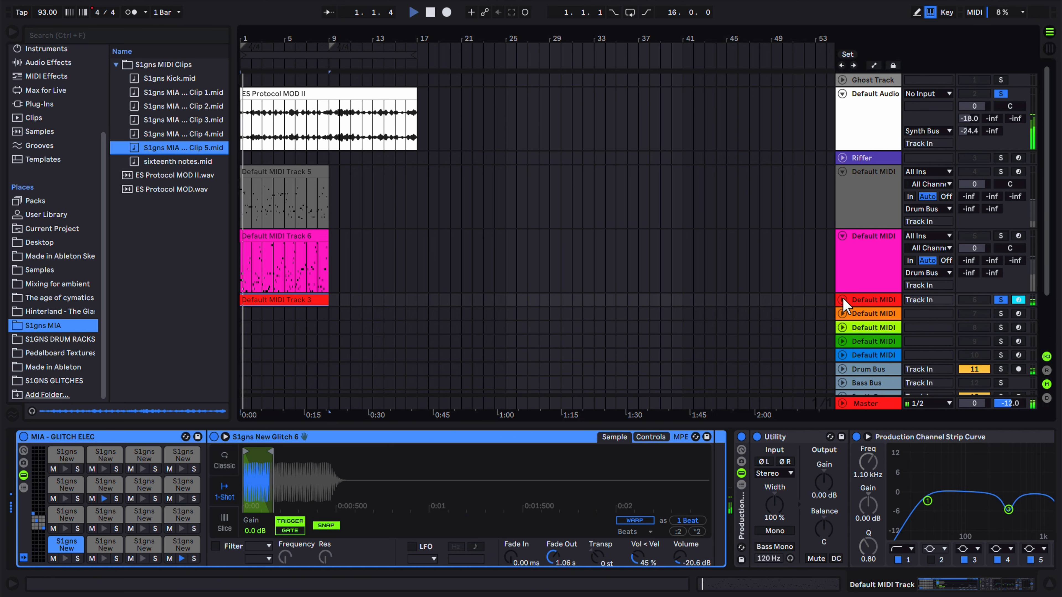
pyautogui.click(842, 300)
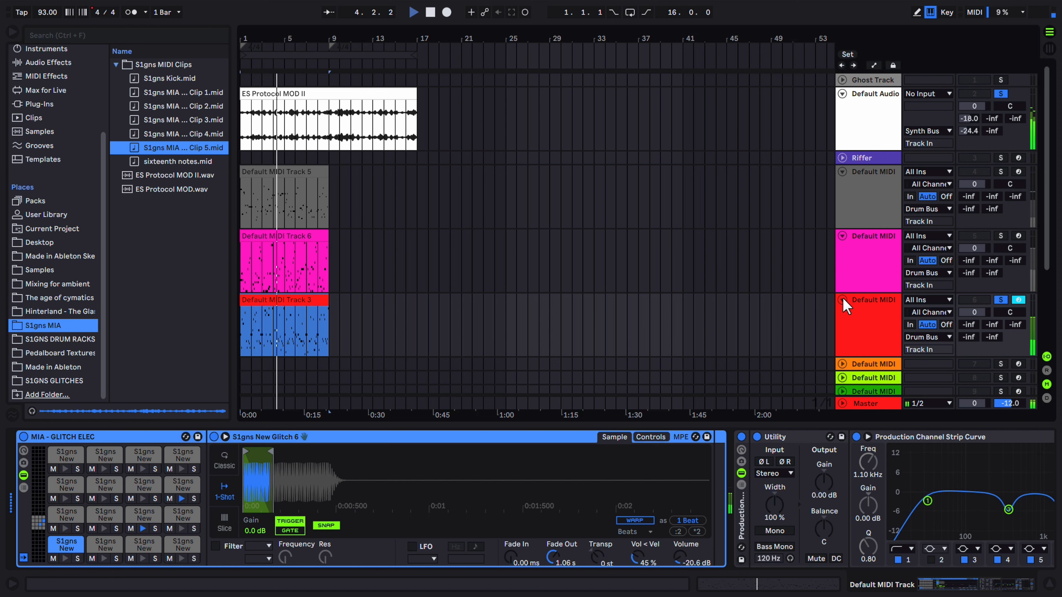
pyautogui.press('space')
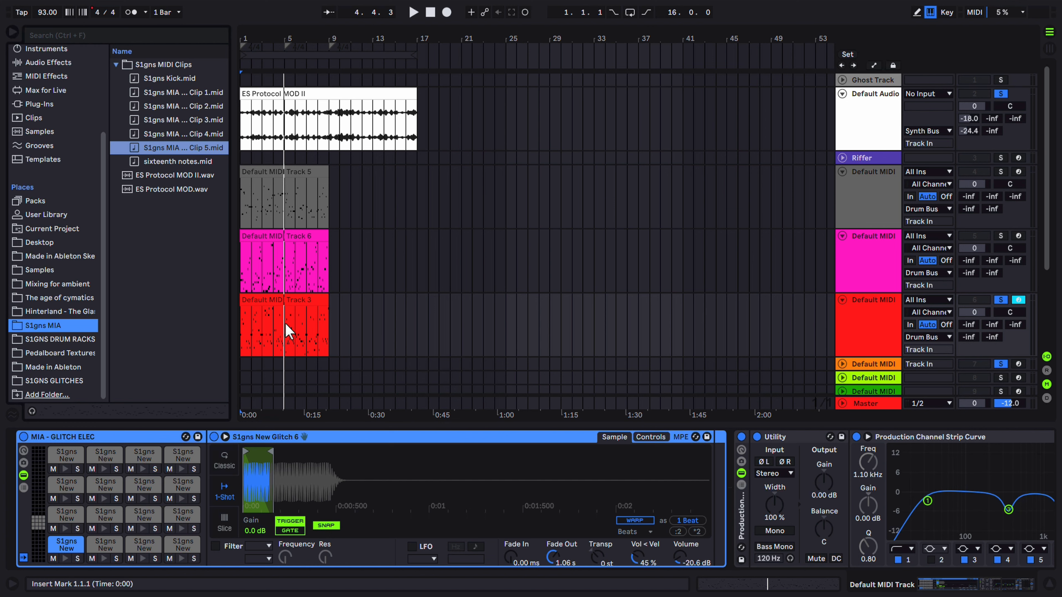
# Place S1gns Kick.mid on the orange MIDI track, filling bars 1 to 9 with two copies, and play it back with the red glitch track
pyautogui.moveTo(186, 79); pyautogui.dragTo(244, 362)
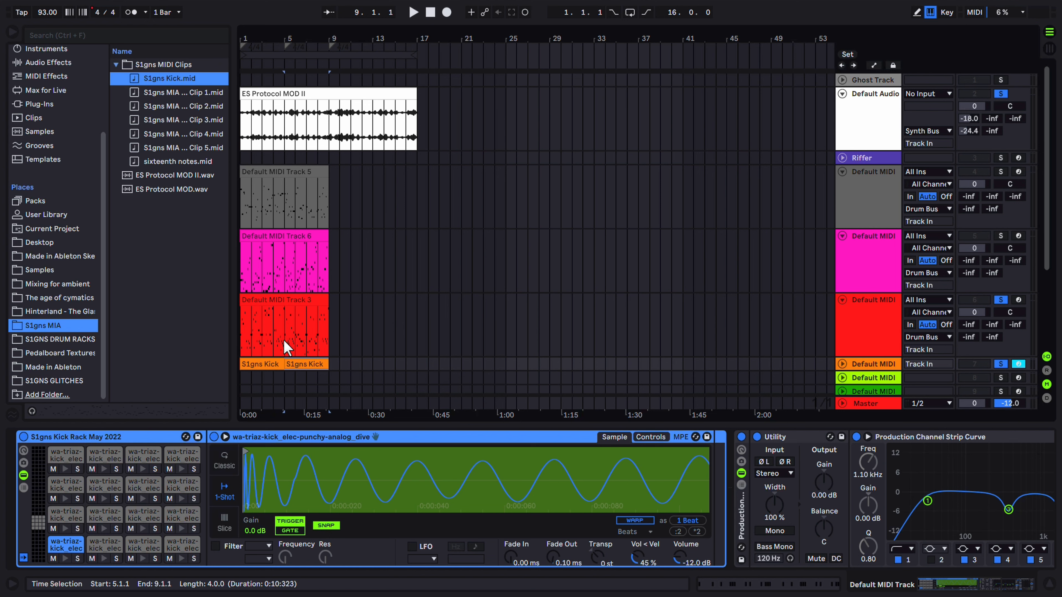
pyautogui.click(249, 362)
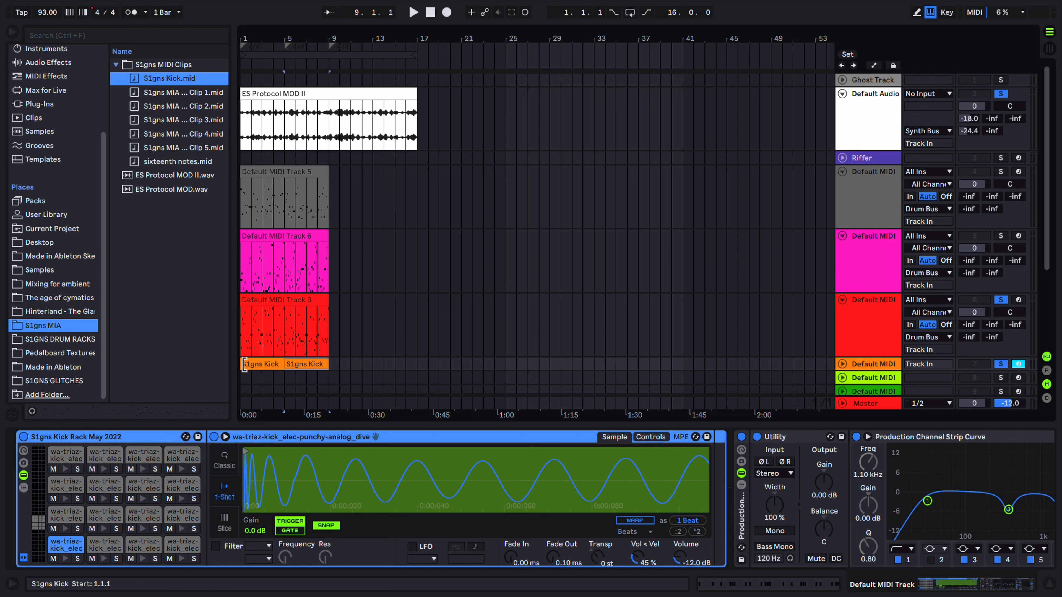
pyautogui.press('space')
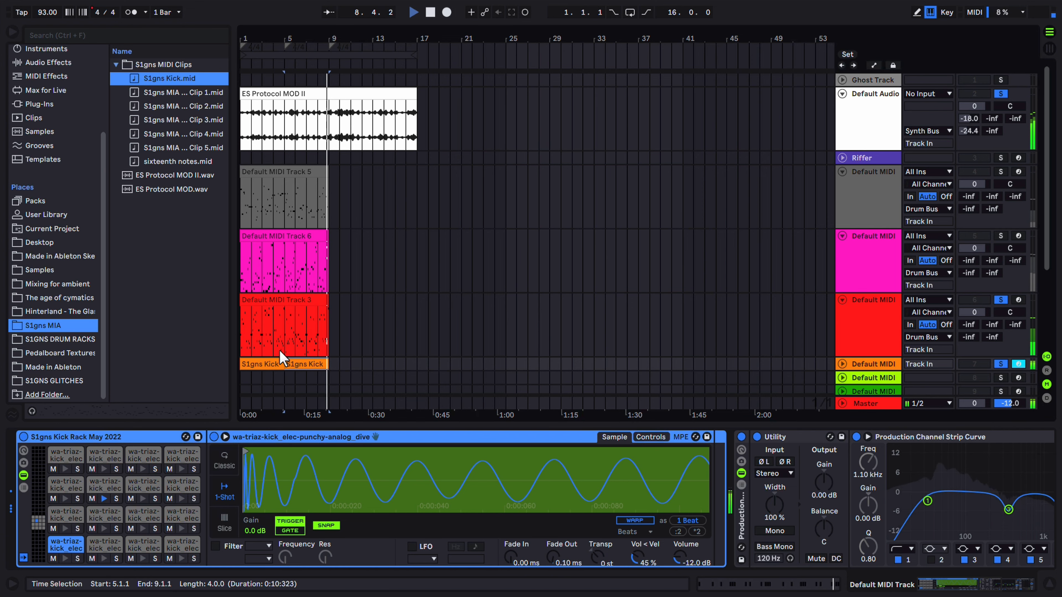
pyautogui.press('space')
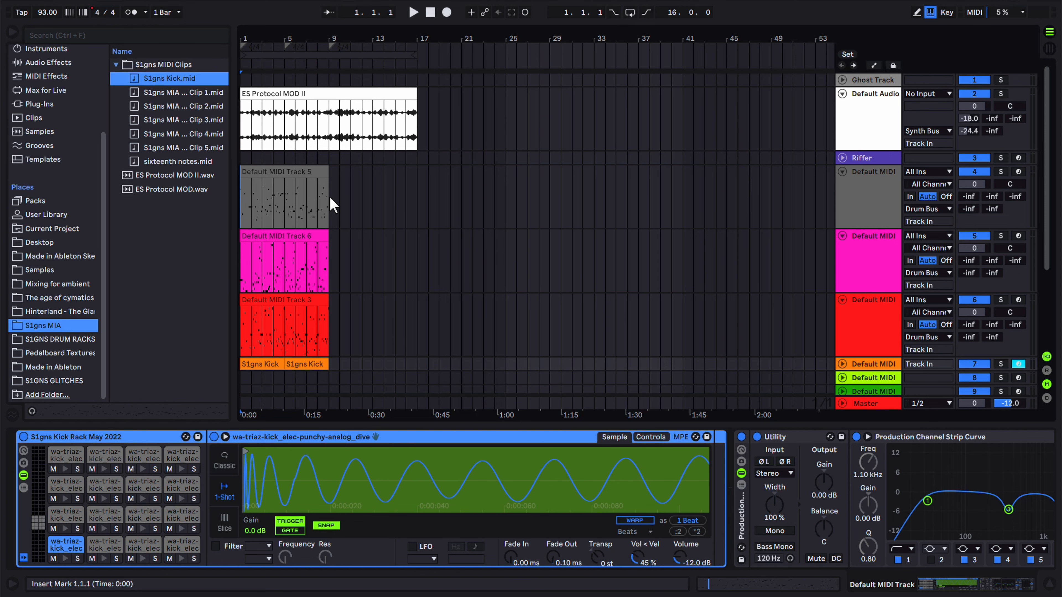
# Open the grey, pink and red glitch clips together in an enlarged MIDI editor and play them back
pyautogui.doubleClick(288, 171)
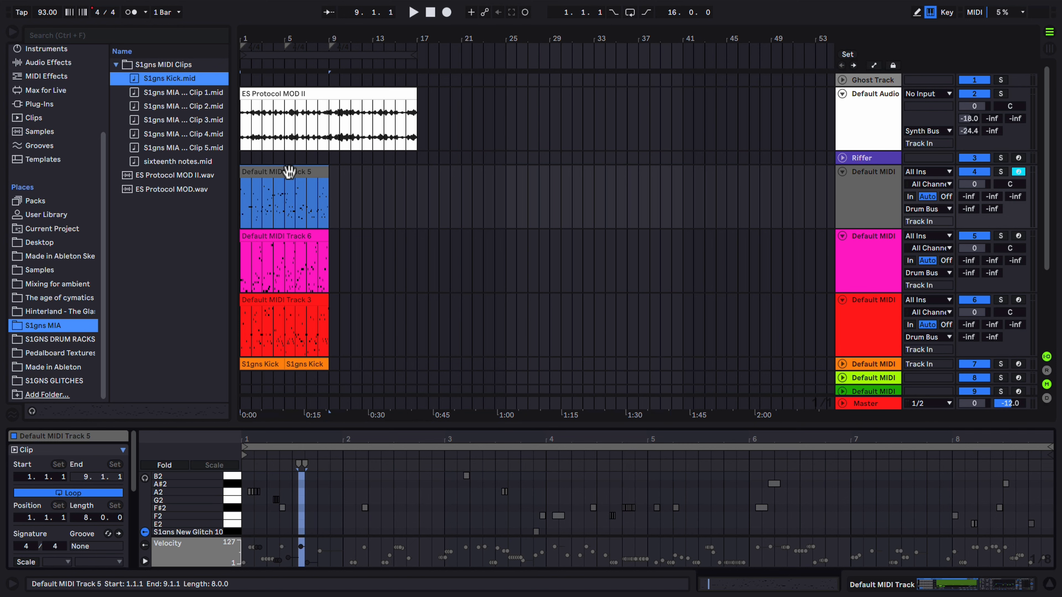
pyautogui.keyDown('shift'); pyautogui.click(274, 236); pyautogui.keyUp('shift')
pyautogui.keyDown('shift'); pyautogui.click(272, 300); pyautogui.keyUp('shift')
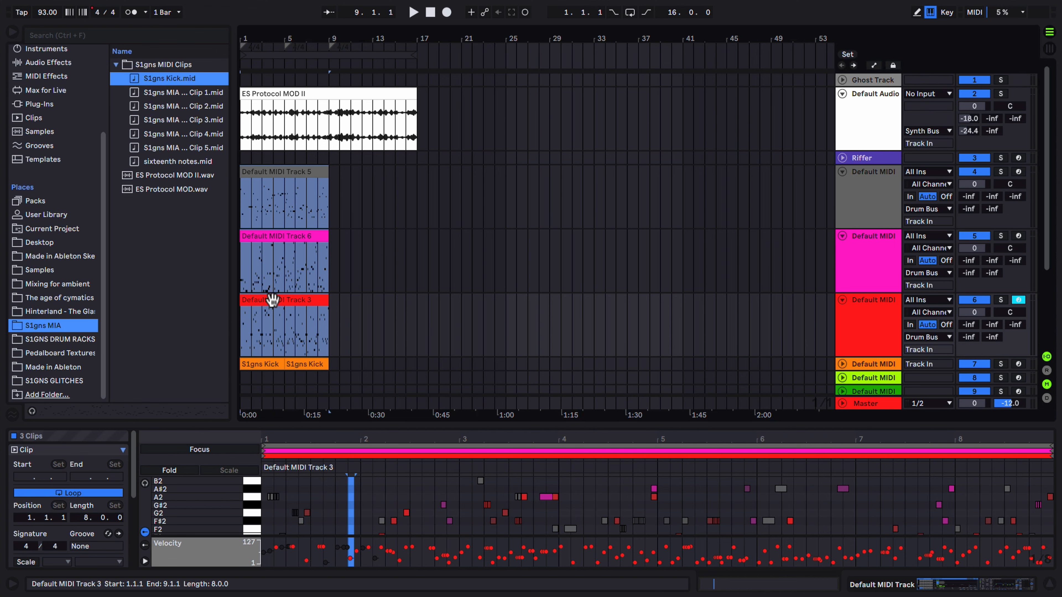
pyautogui.moveTo(417, 424); pyautogui.dragTo(417, 144)
pyautogui.press('space')
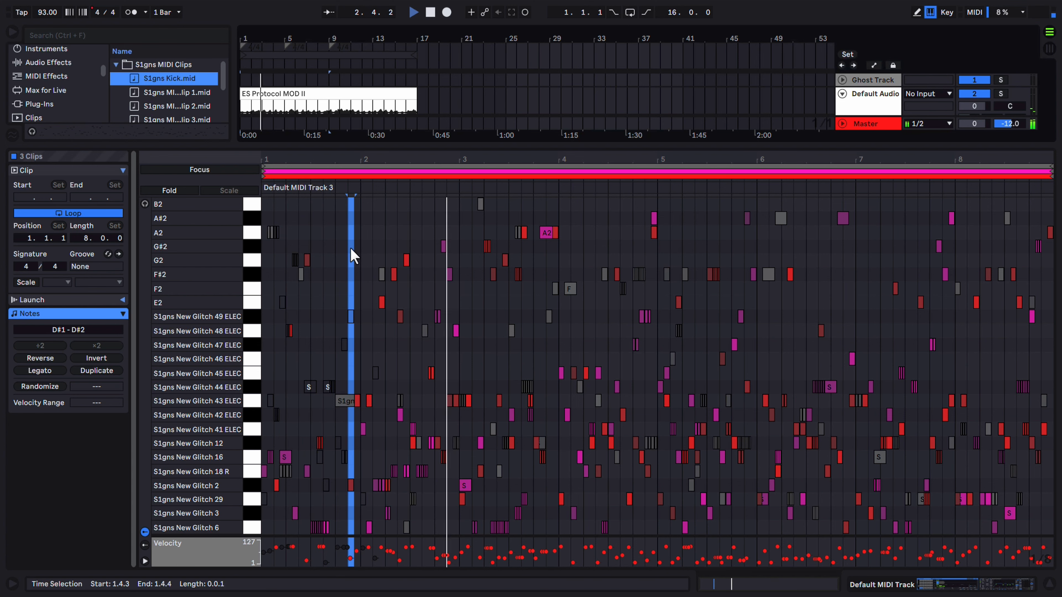
# Deactivate the pink F1 note at 1.1.4 and the group of three red F#1 notes starting at 1.3.2
pyautogui.moveTo(296, 157); pyautogui.dragTo(360, 212)
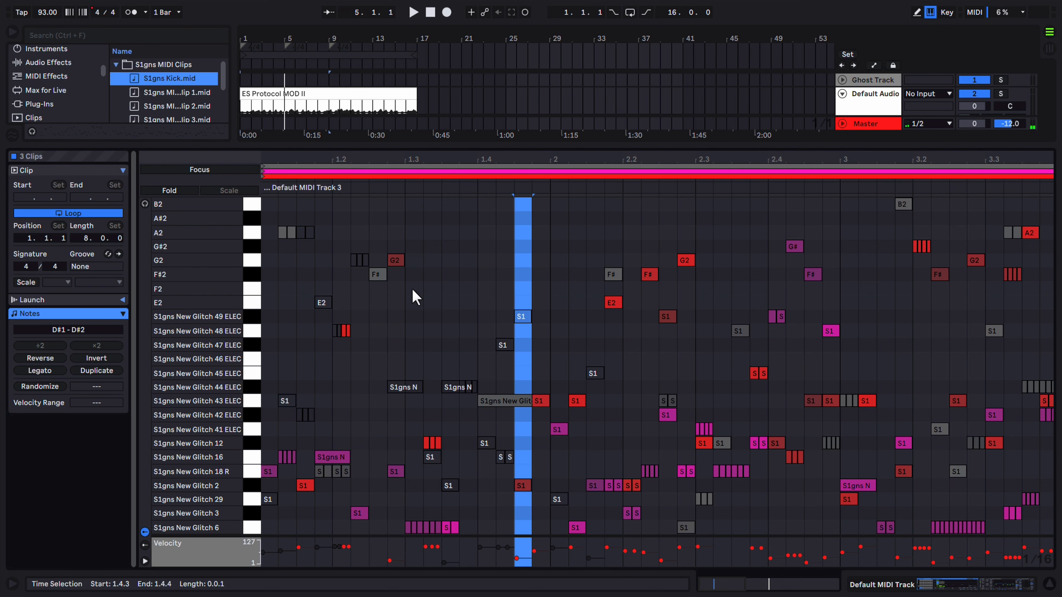
pyautogui.moveTo(314, 161); pyautogui.dragTo(335, 193)
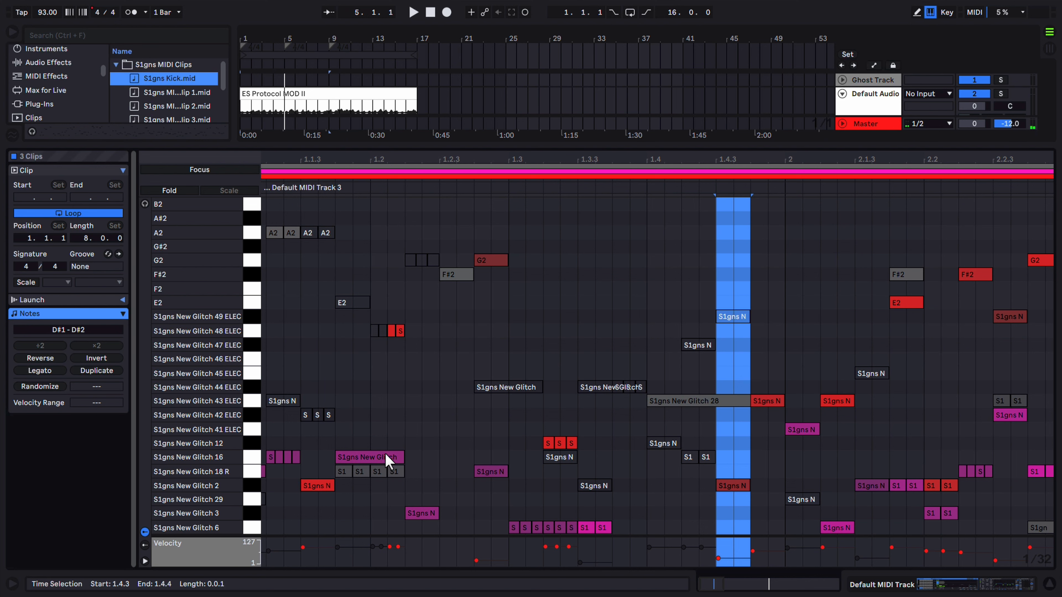
pyautogui.click(386, 458)
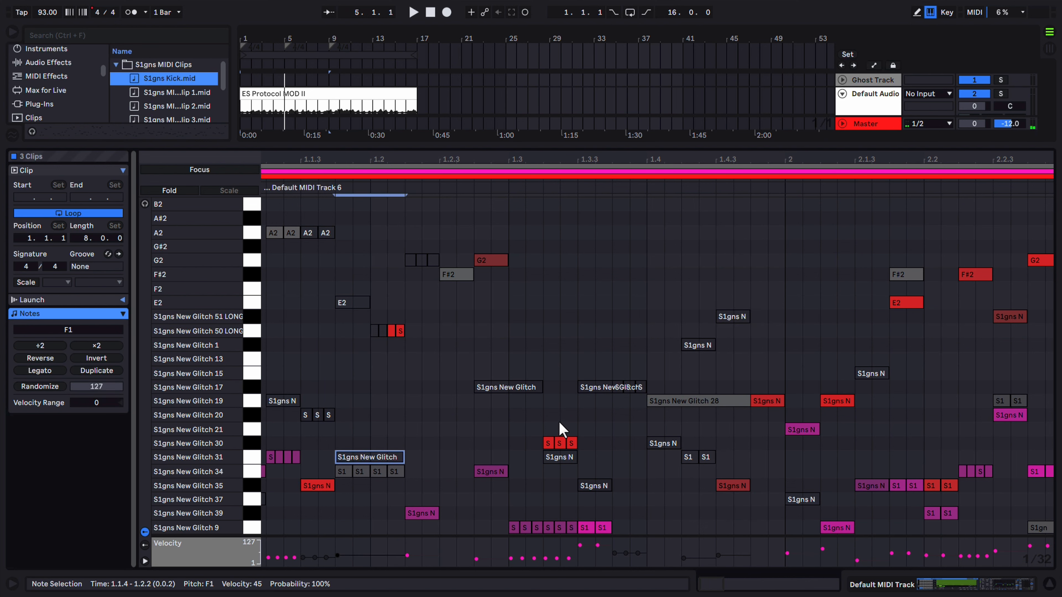
pyautogui.moveTo(551, 420); pyautogui.dragTo(574, 438)
pyautogui.press('0')
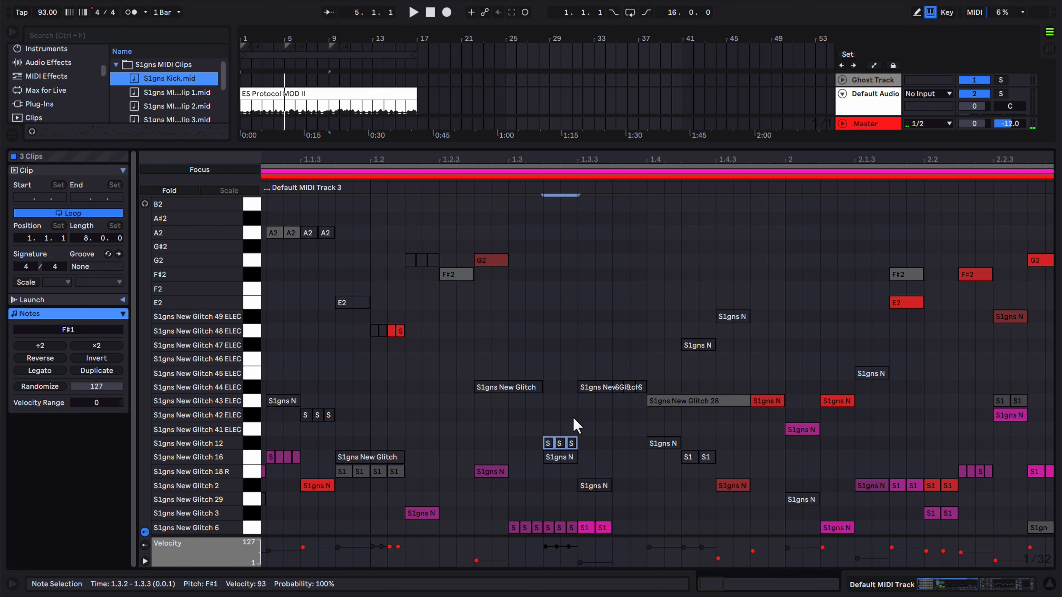
# Deactivate the red E2 note at 2.1.4 and select the red F#2 note just after it
pyautogui.moveTo(699, 159); pyautogui.dragTo(534, 160)
pyautogui.click(650, 304)
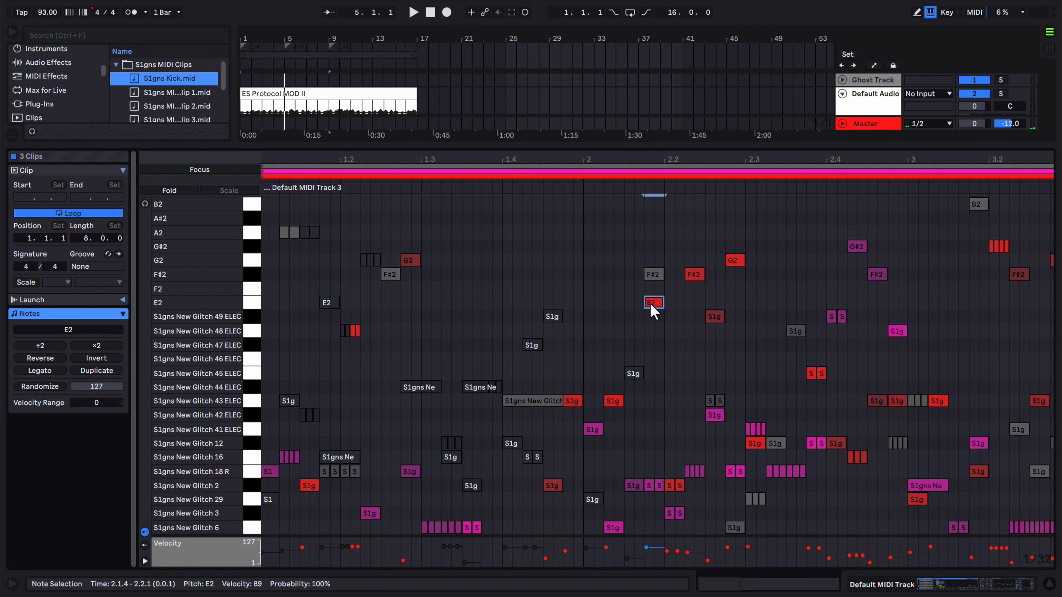
pyautogui.press('0')
pyautogui.click(694, 275)
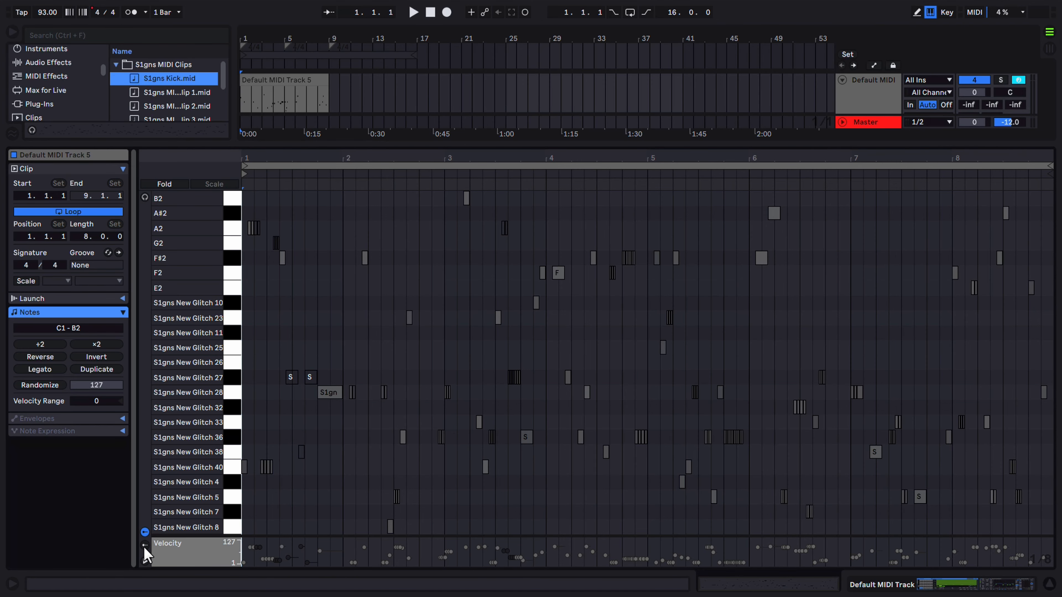
# Show the Chance lane for the grey track's clip and enlarge both the Velocity and Chance lanes
pyautogui.click(144, 545)
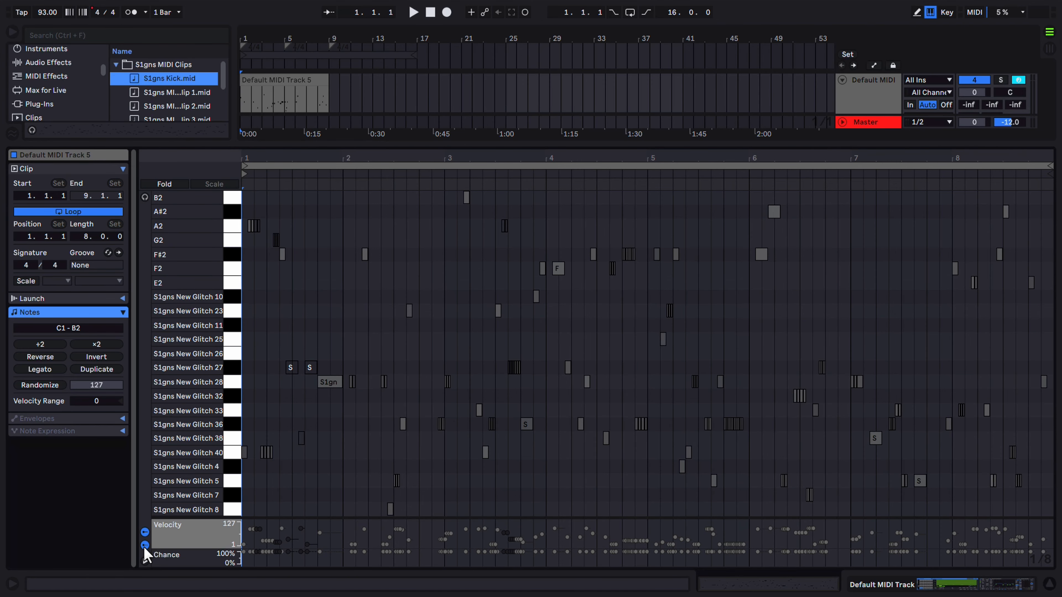
pyautogui.moveTo(211, 519); pyautogui.dragTo(209, 431)
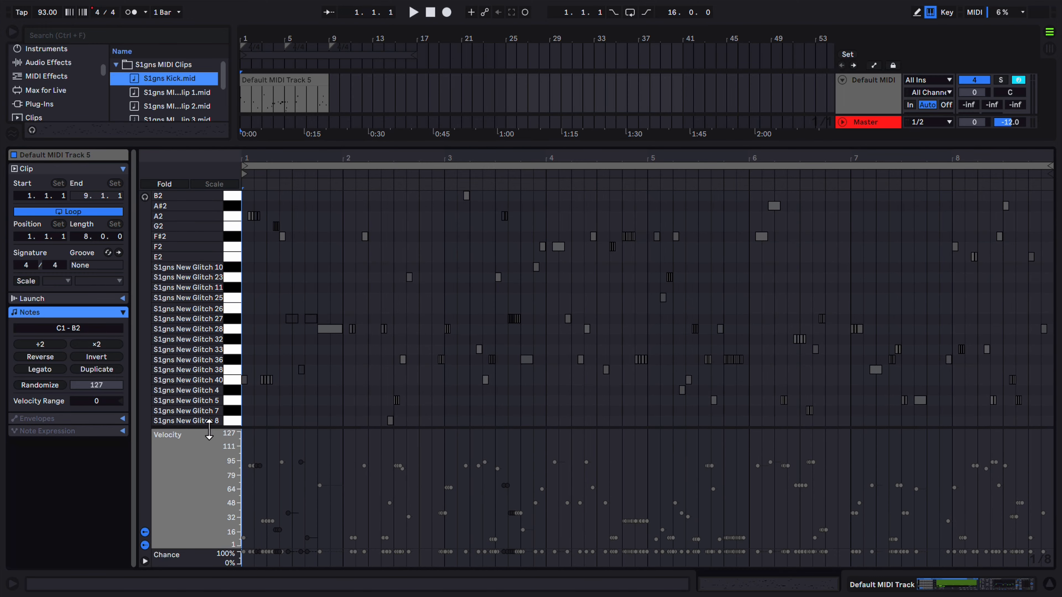
pyautogui.moveTo(199, 549); pyautogui.dragTo(199, 475)
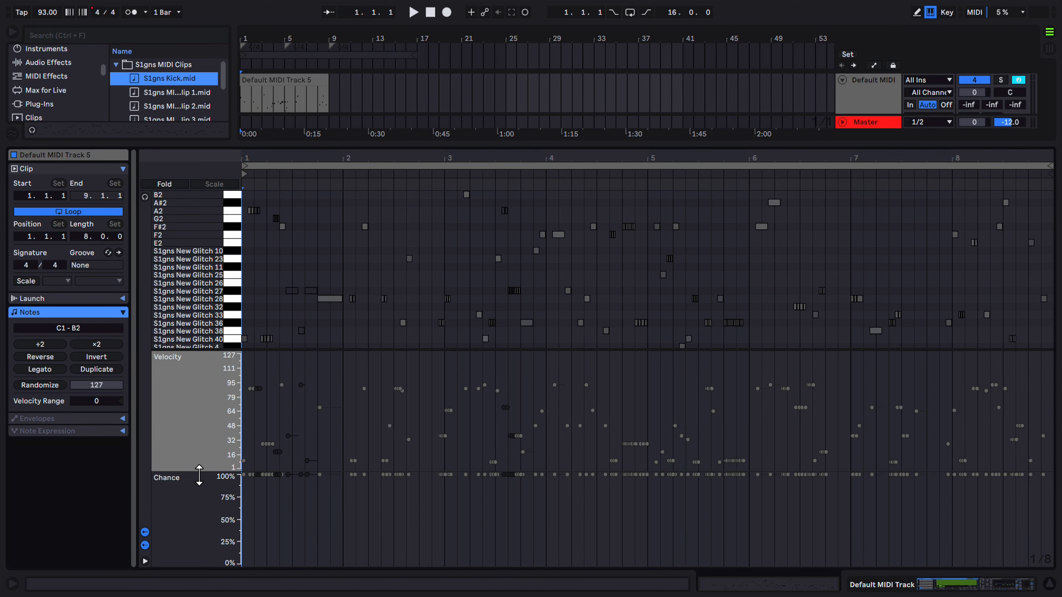
# Set the chance of all notes in the grey track's clip to 86%
pyautogui.click(202, 525)
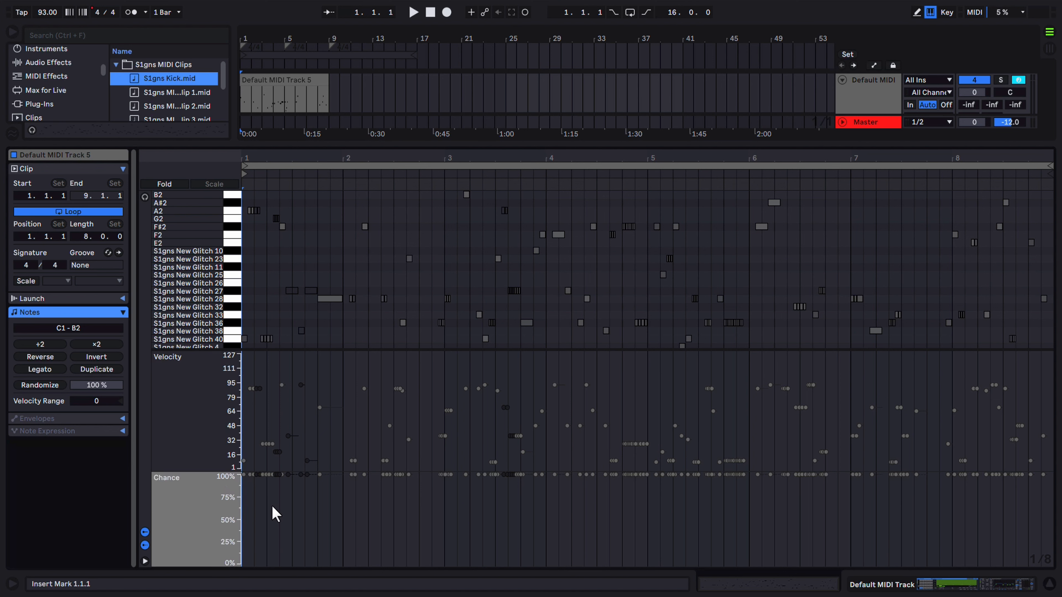
pyautogui.hotkey('ctrl', 'a')
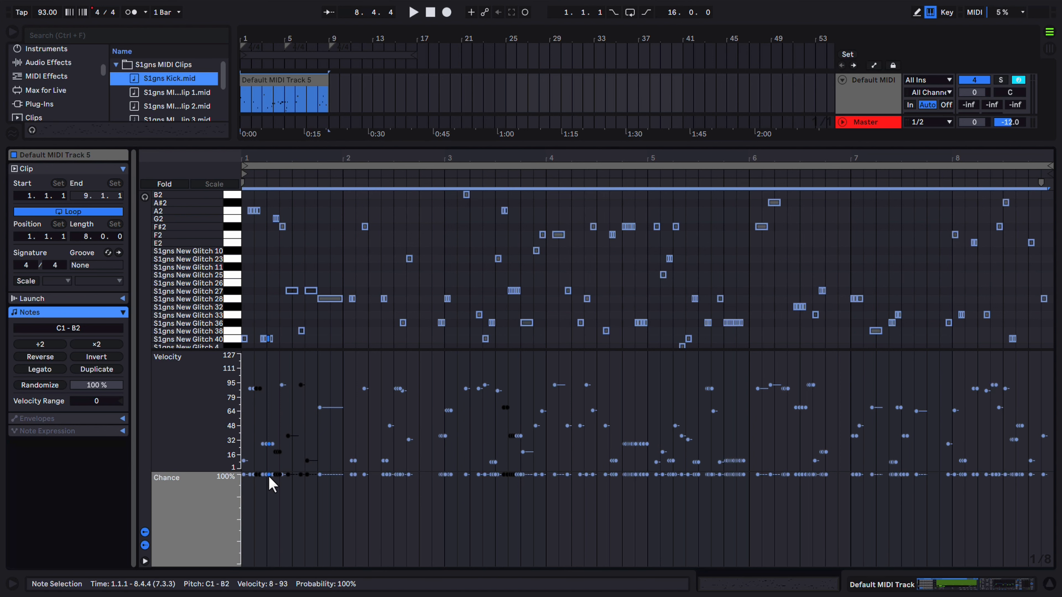
pyautogui.moveTo(270, 475)
pyautogui.mouseDown()
pyautogui.moveTo(269, 507)
pyautogui.moveTo(270, 487)
pyautogui.mouseUp()
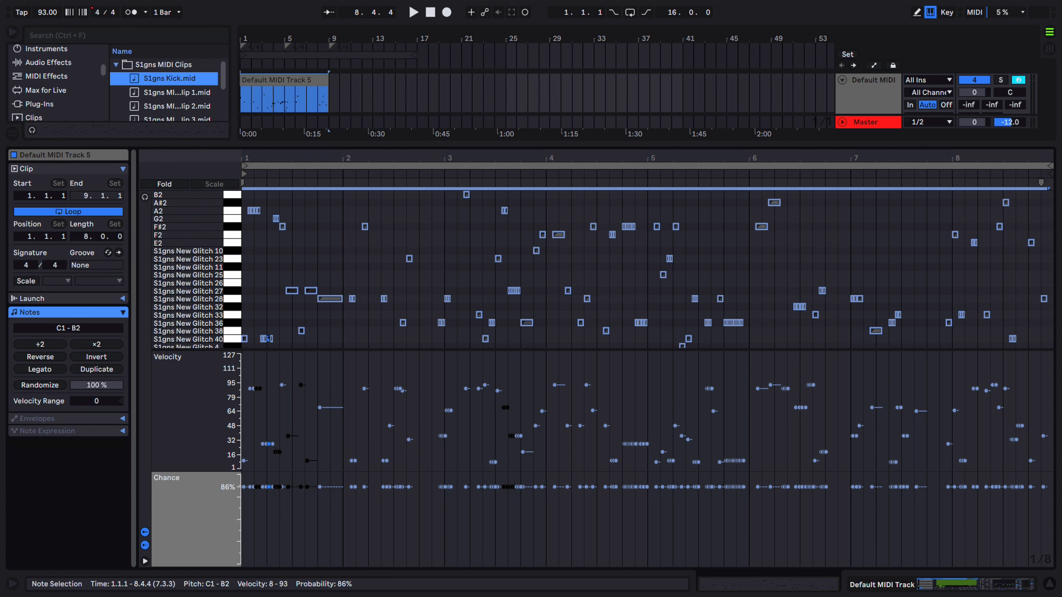
pyautogui.moveTo(269, 487); pyautogui.dragTo(269, 487)
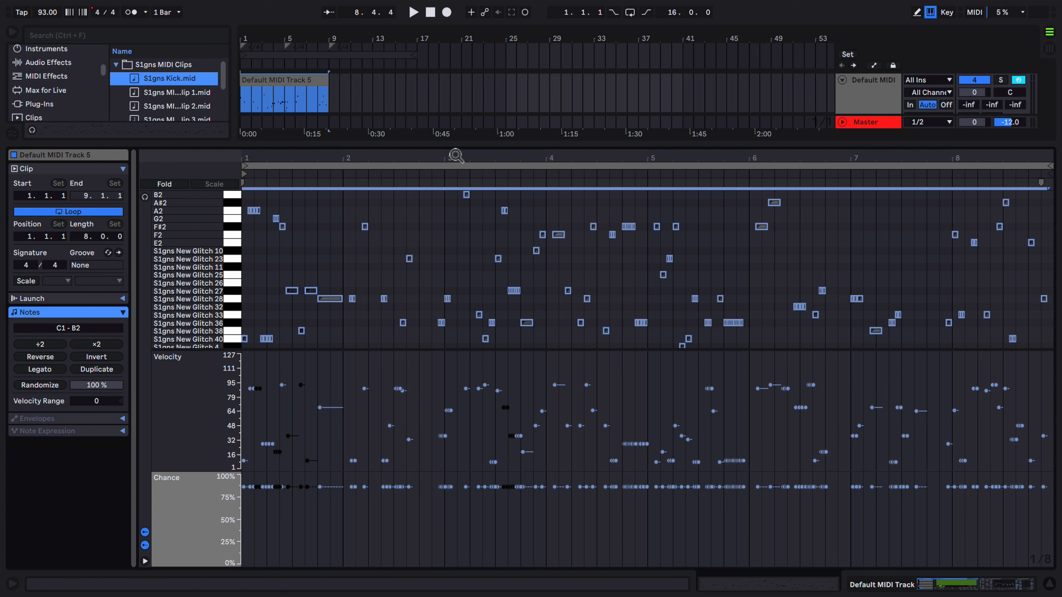
# Lower the chance of all notes in the pink track's clip to about 65%
pyautogui.moveTo(454, 145); pyautogui.dragTo(413, 232)
pyautogui.click(299, 148)
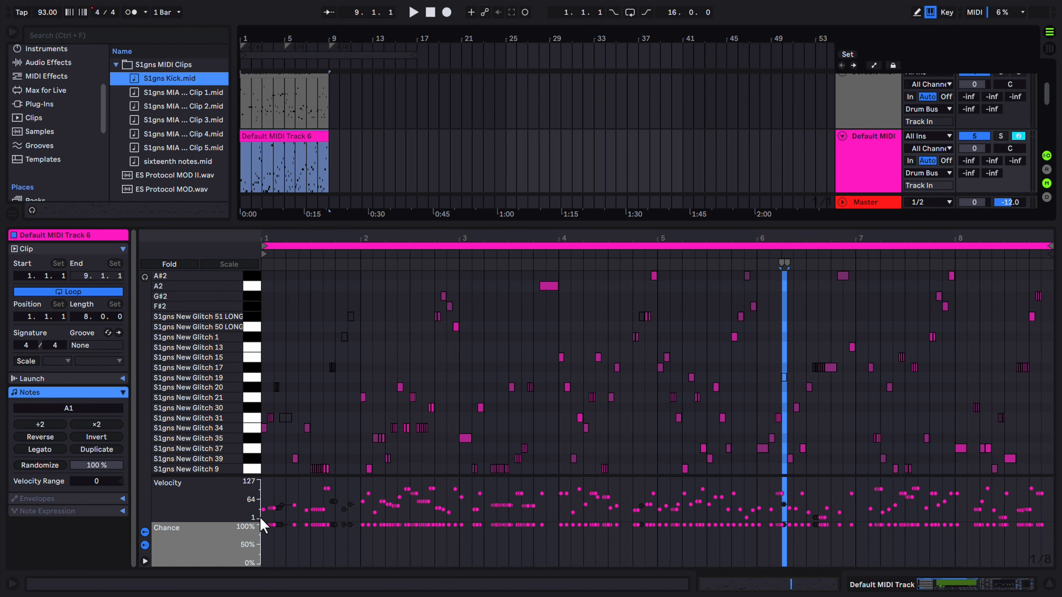
pyautogui.hotkey('ctrl', 'a')
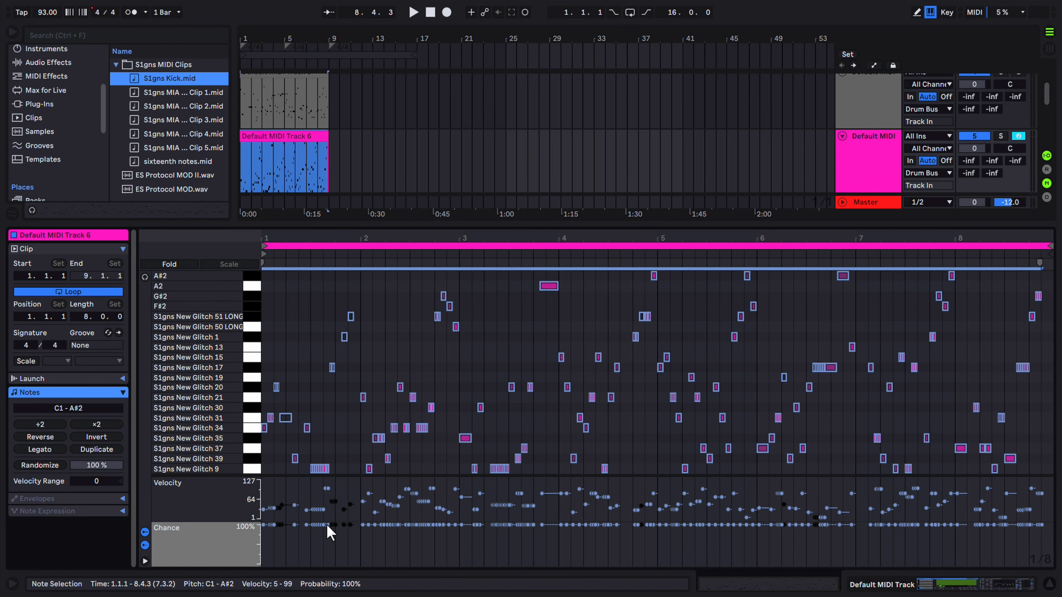
pyautogui.moveTo(327, 526); pyautogui.dragTo(328, 540)
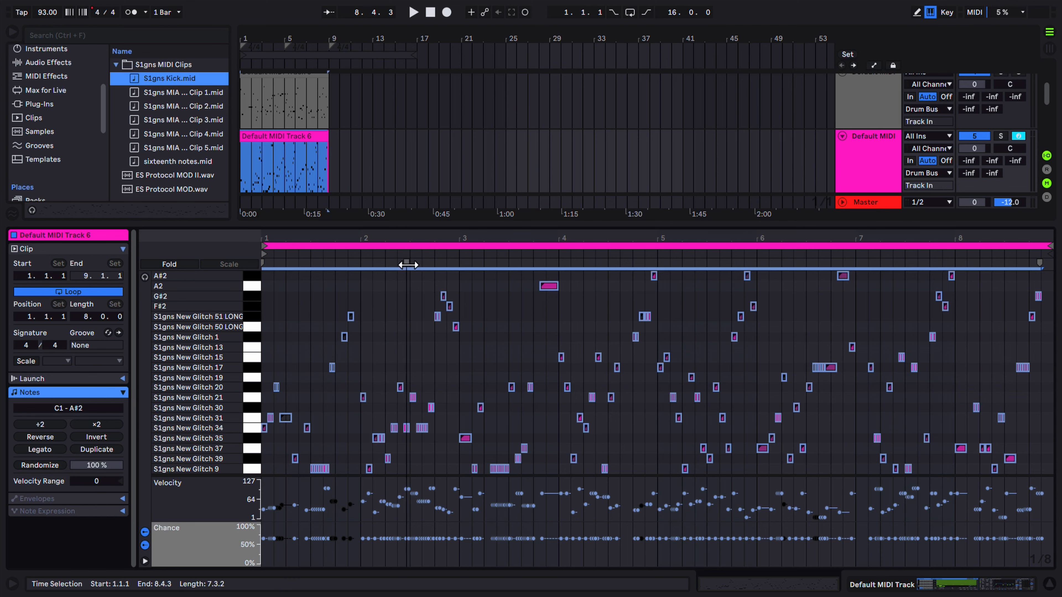
# Lower the chance of all notes in the red track's clip to about 25%
pyautogui.moveTo(416, 226)
pyautogui.mouseDown()
pyautogui.moveTo(417, 404)
pyautogui.moveTo(419, 235)
pyautogui.mouseUp()
pyautogui.click(302, 200)
pyautogui.click(291, 536)
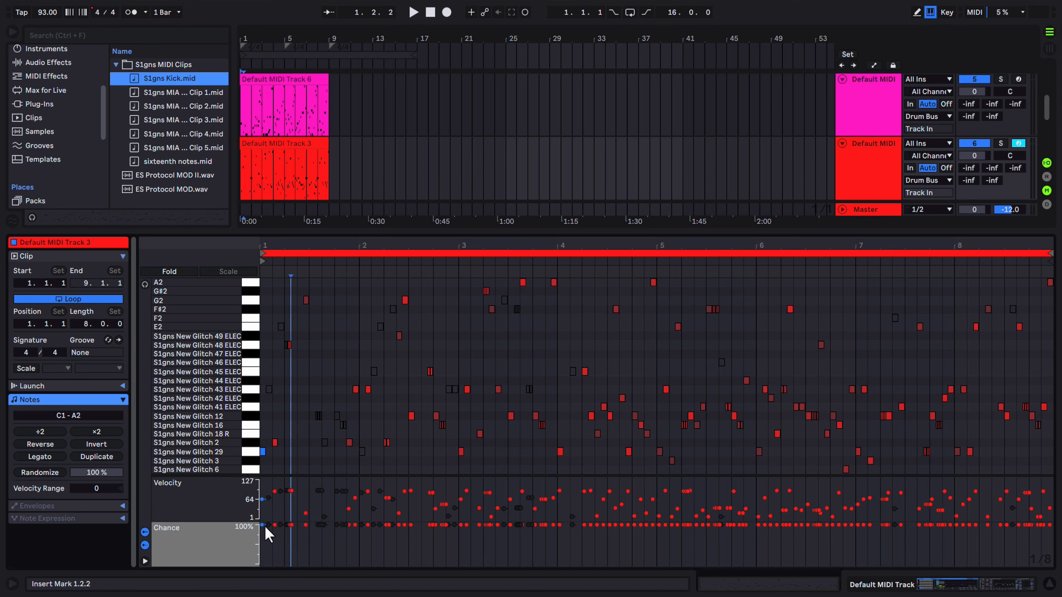
pyautogui.hotkey('ctrl', 'a')
pyautogui.moveTo(291, 526); pyautogui.dragTo(292, 555)
# Shrink the clip editor and play the arrangement from bar 1 to audition the chance settings
pyautogui.moveTo(371, 232); pyautogui.dragTo(371, 418)
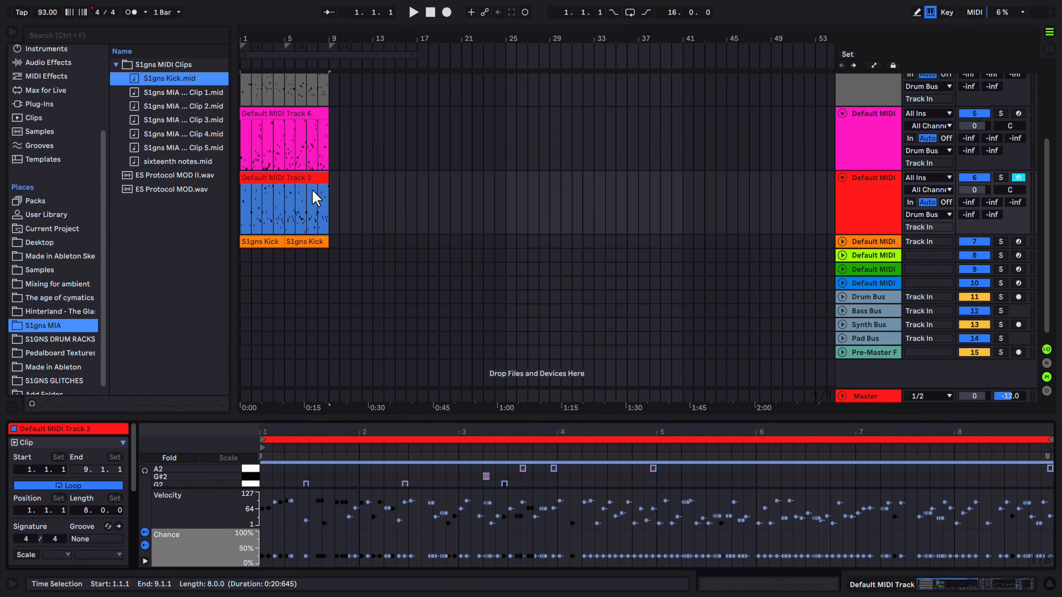
pyautogui.click(246, 222)
pyautogui.press('space')
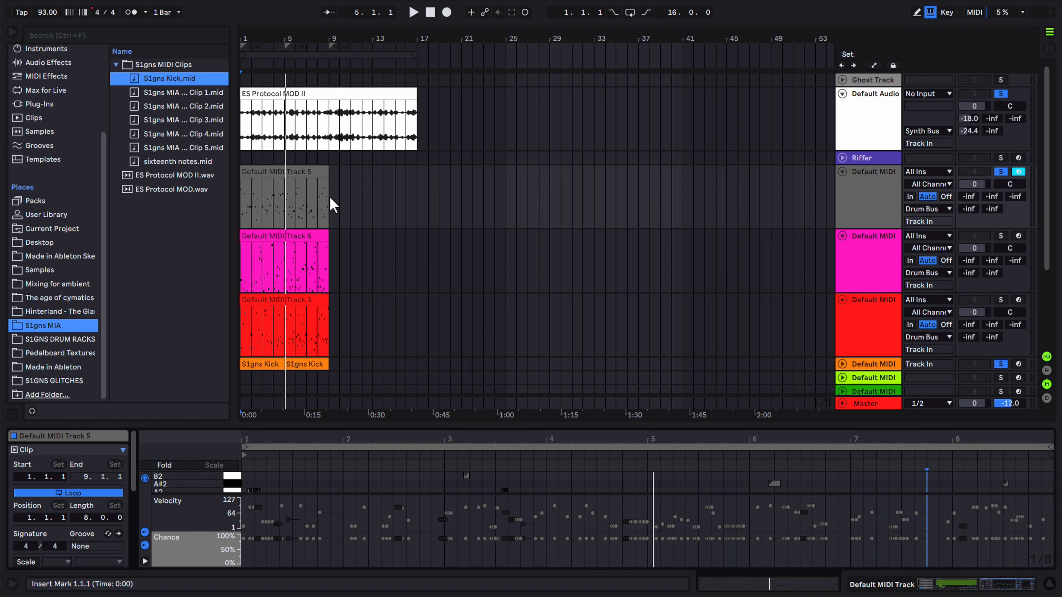
# Add the Beat Repeat preset Microfillz to the end of the grey track's device chain
pyautogui.click(42, 64)
pyautogui.click(116, 134)
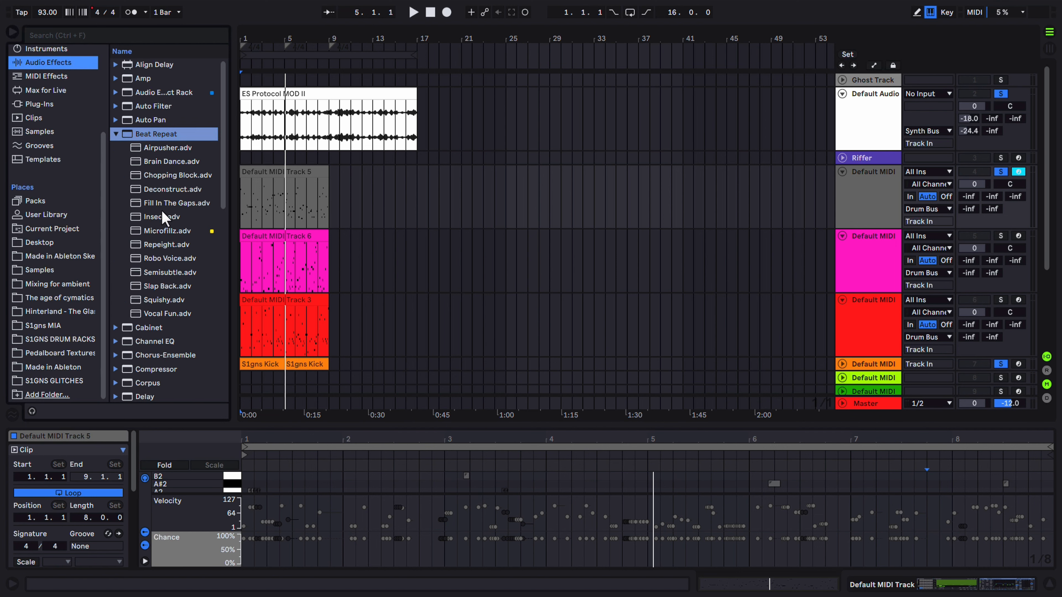
pyautogui.moveTo(164, 236); pyautogui.dragTo(270, 201)
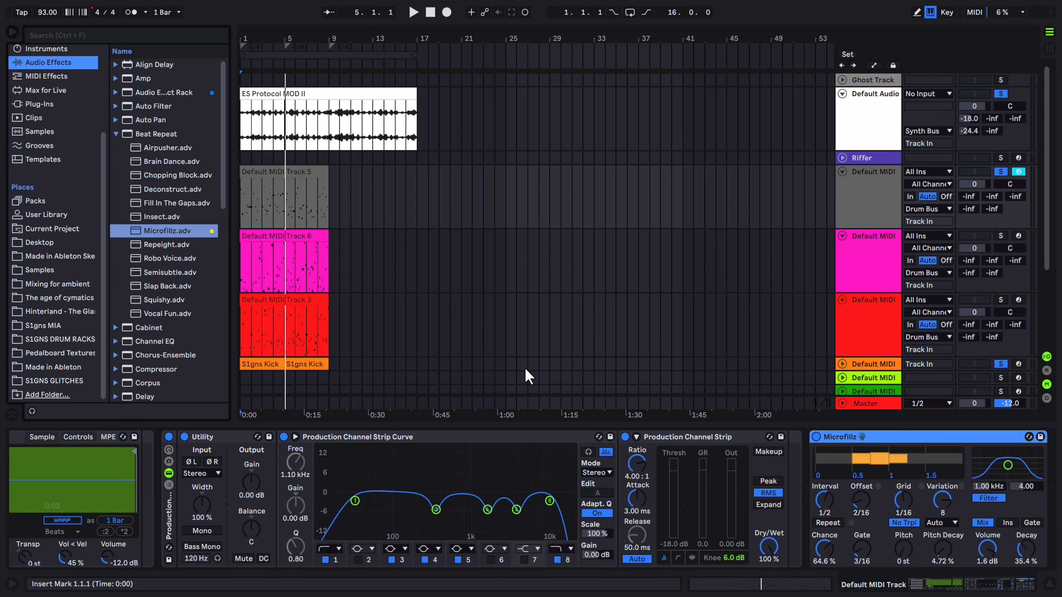
# Set Microfillz to Offset 0, Grid 1/32 and Volume -1.3 dB
pyautogui.moveTo(977, 592); pyautogui.dragTo(997, 587)
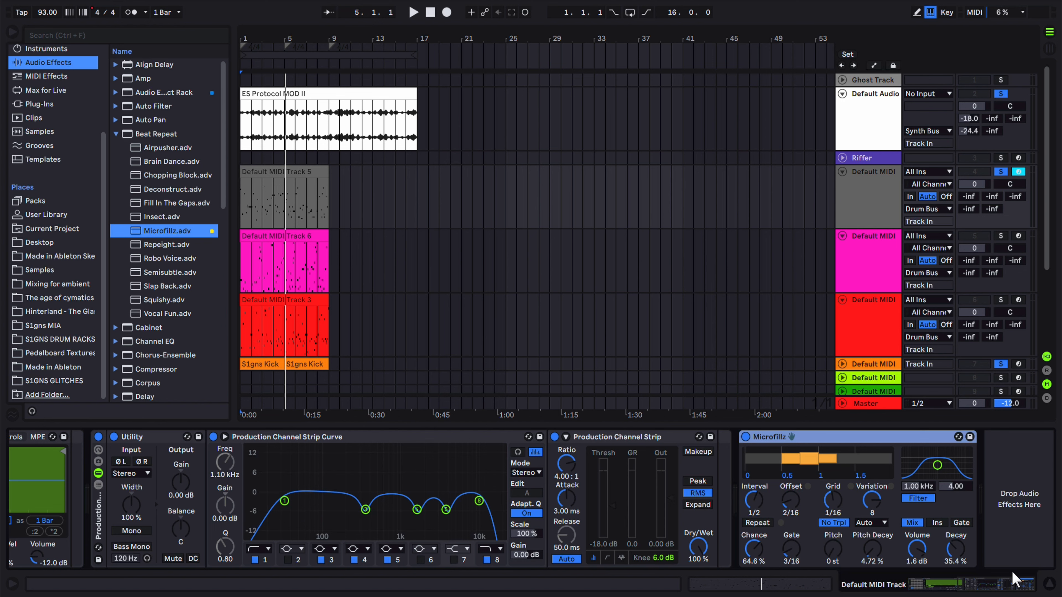
pyautogui.click(835, 501)
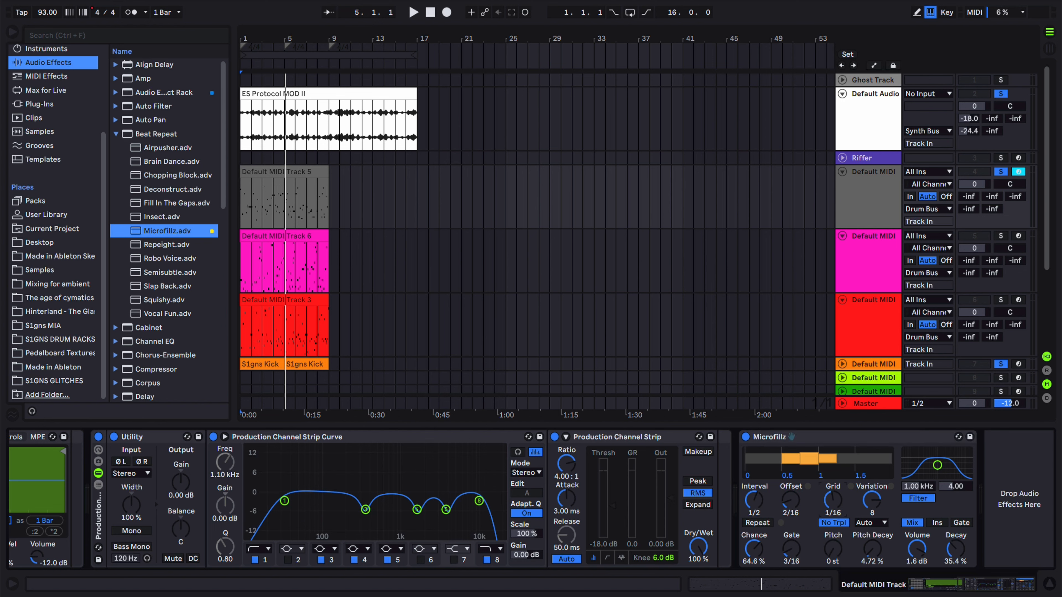
pyautogui.moveTo(835, 501); pyautogui.dragTo(784, 508)
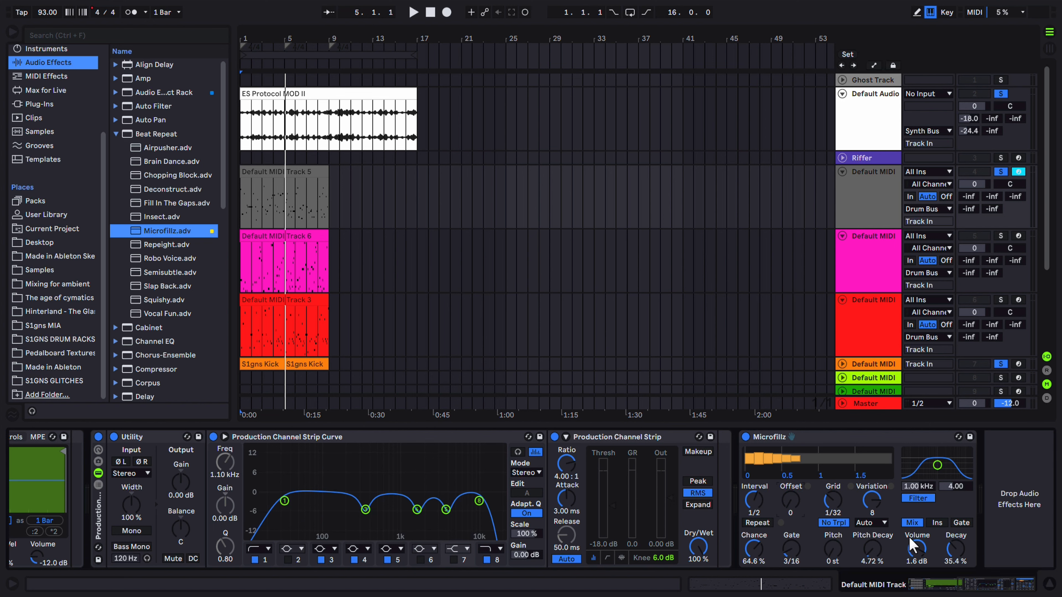
pyautogui.moveTo(910, 540); pyautogui.dragTo(910, 547)
# Play the arrangement from bar 1 to audition Microfillz on the grey track, and stop playback
pyautogui.click(240, 206)
pyautogui.press('space')
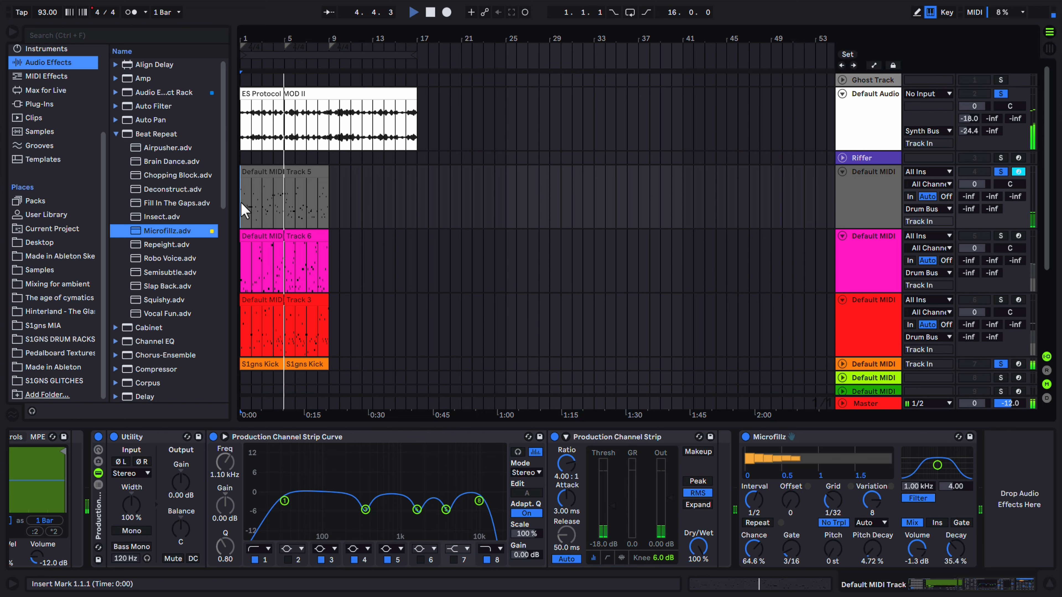
pyautogui.press('space')
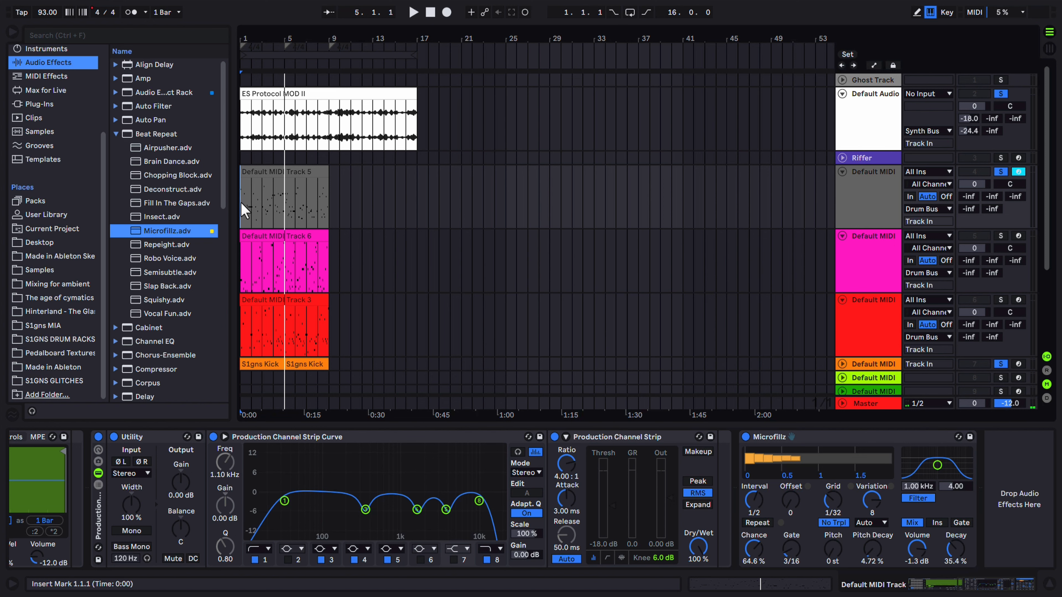
# Insert an LFO before Microfillz, map it to Interval, and set its Depth to 45.7% and Rate to 0.32 Hz
pyautogui.click(117, 133)
pyautogui.scroll(-4, 169, 276)
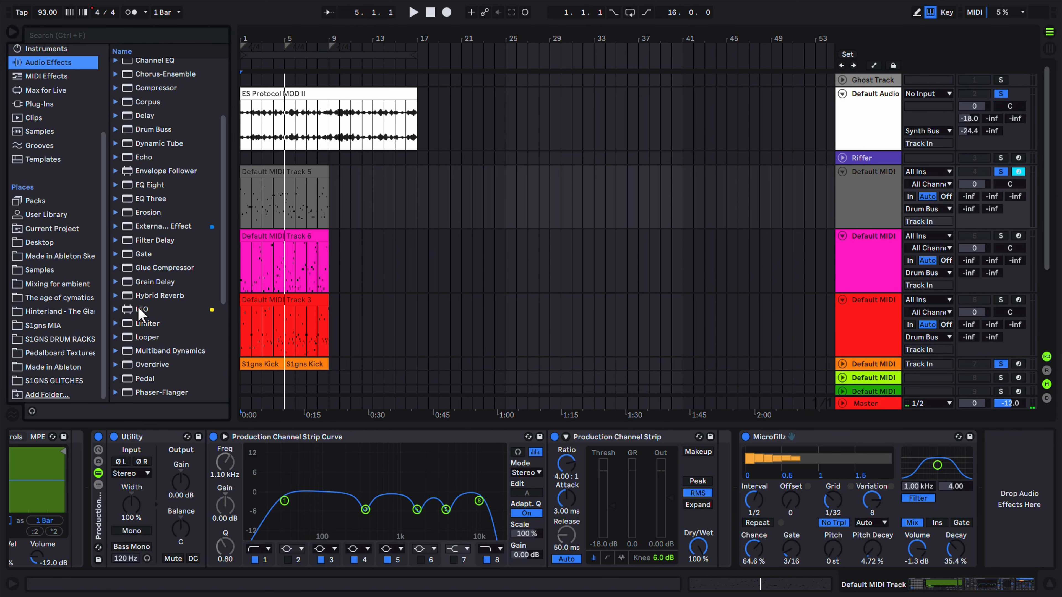
pyautogui.moveTo(141, 314); pyautogui.dragTo(737, 500)
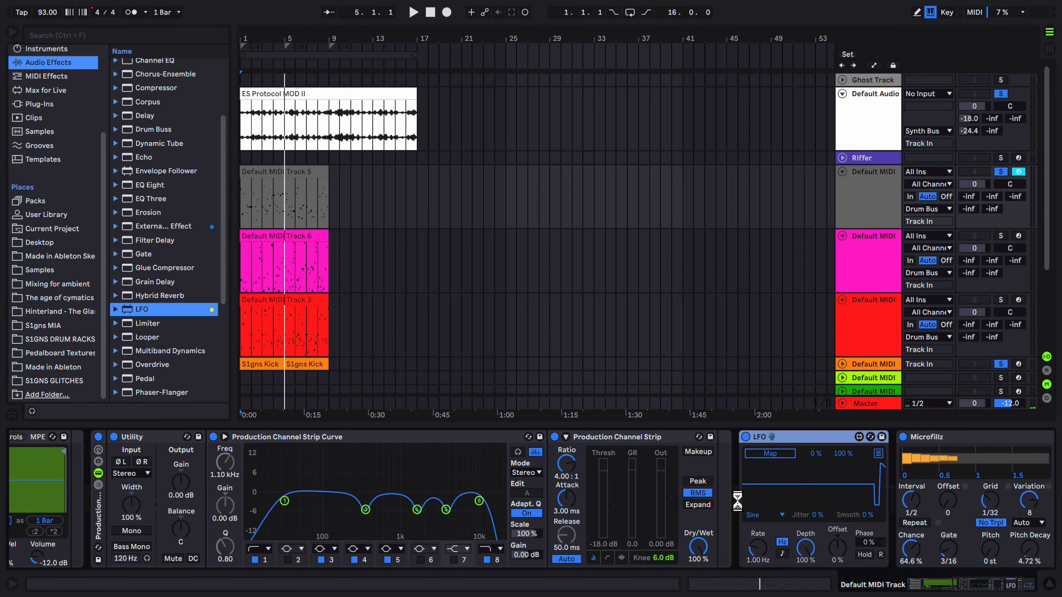
pyautogui.click(772, 454)
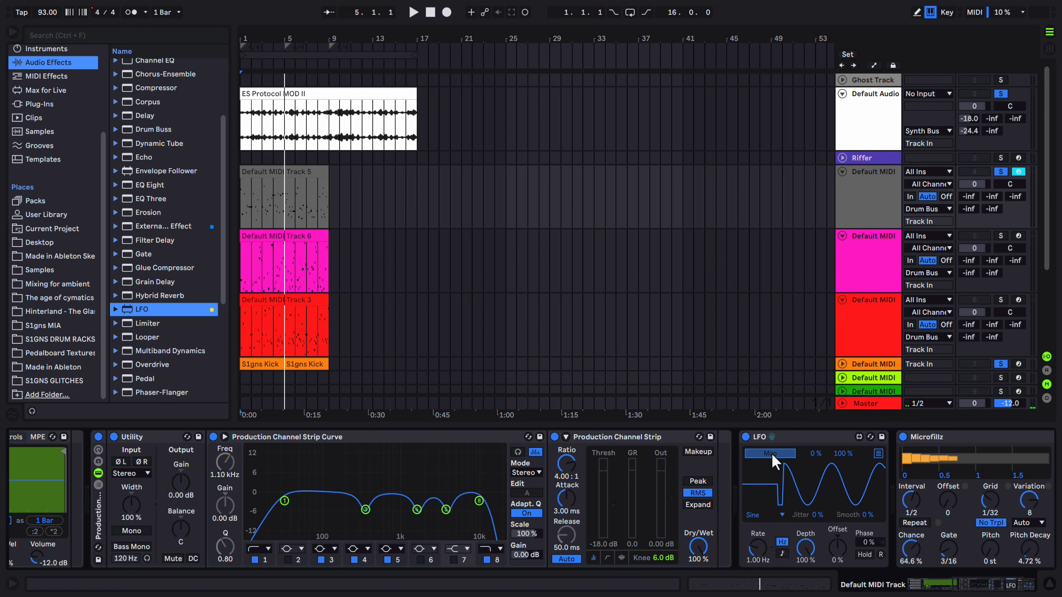
pyautogui.click(910, 501)
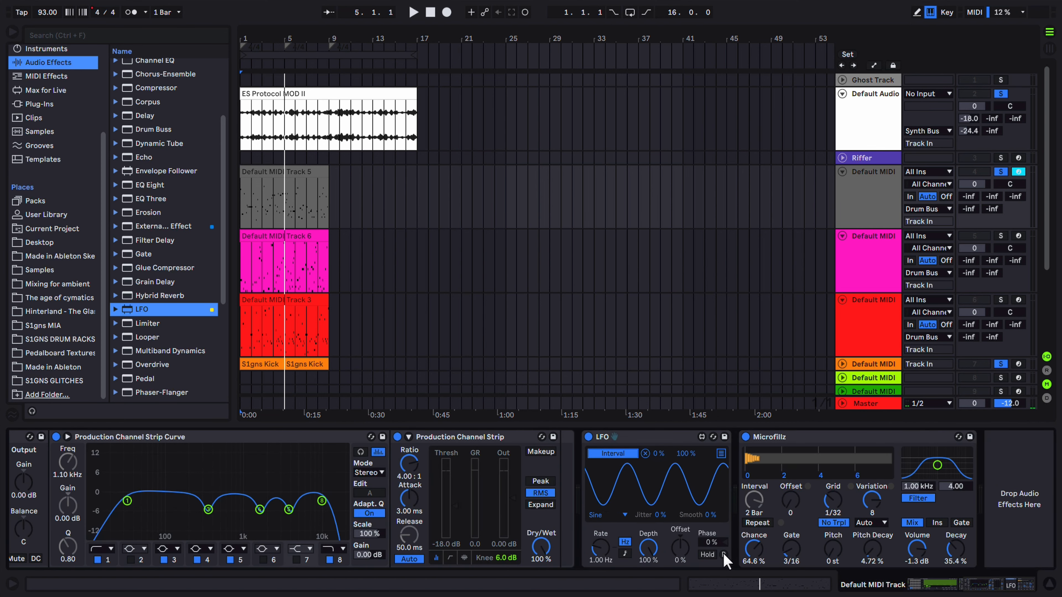
pyautogui.moveTo(648, 548); pyautogui.dragTo(601, 559)
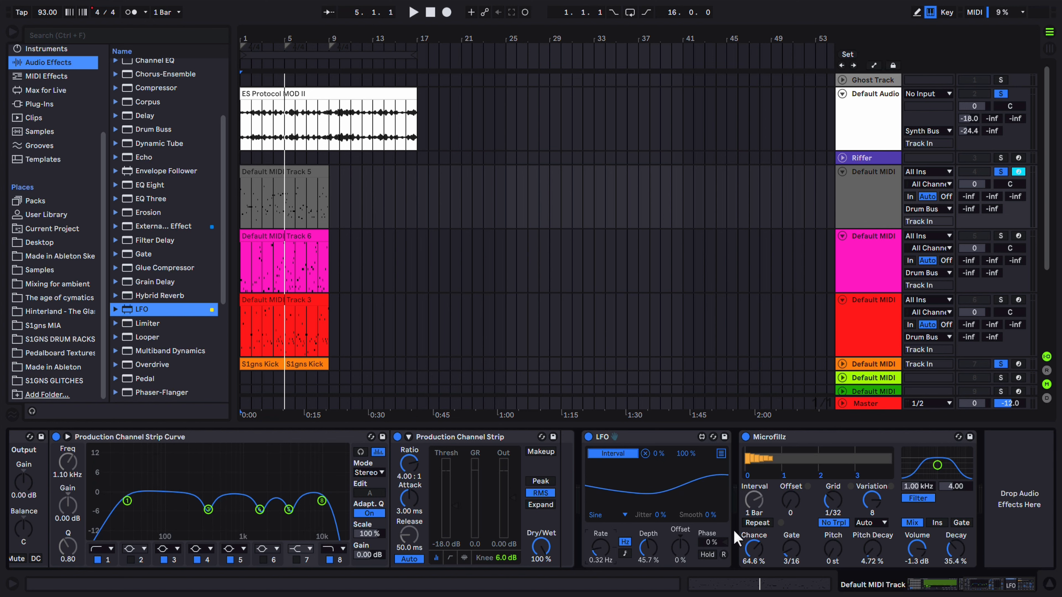
# Turn off solo on the grey track and audition the arrangement from bar 1
pyautogui.click(247, 202)
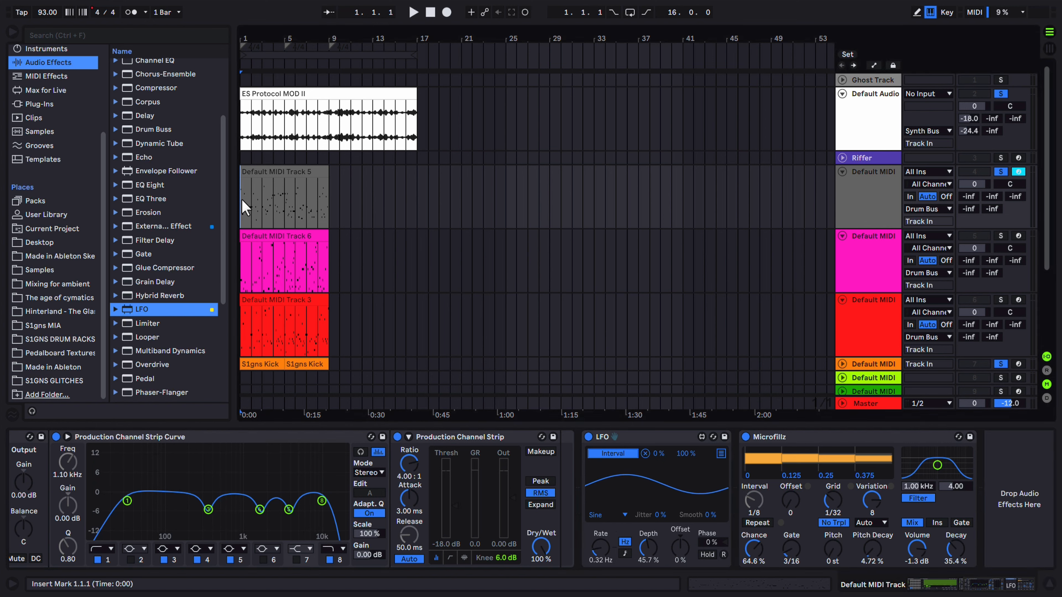
pyautogui.click(1001, 172)
pyautogui.press('space')
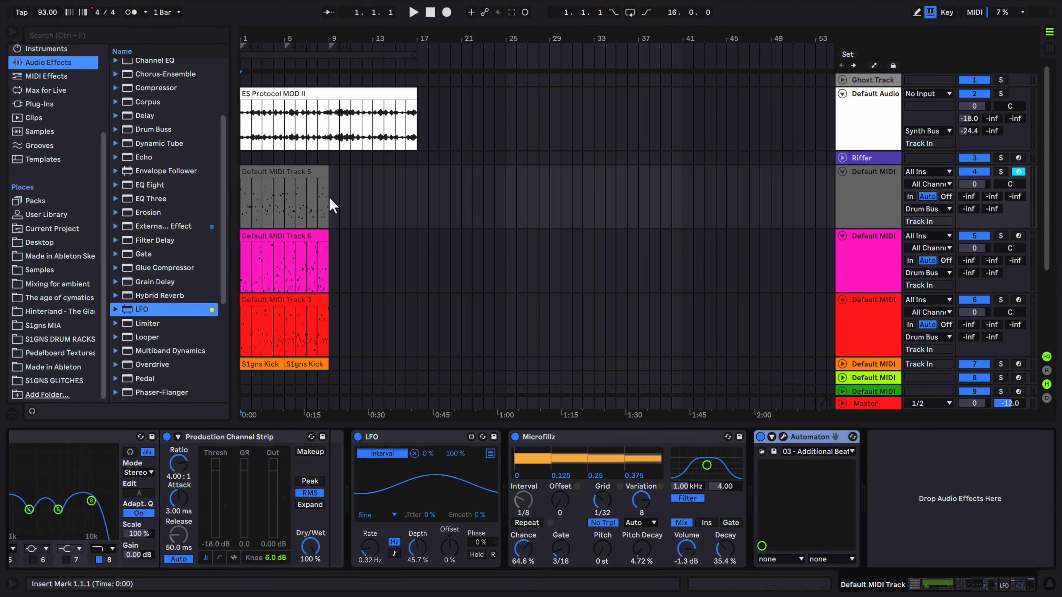
# Open the Automaton plug-in window and add an Auto Pan after Automaton on the grey track
pyautogui.click(783, 436)
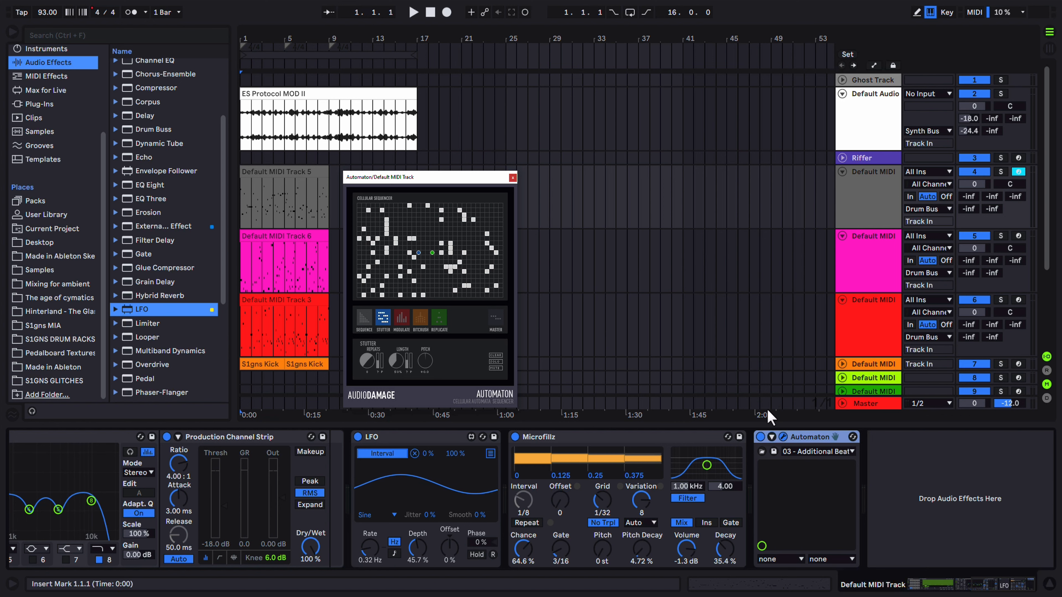
pyautogui.scroll(3, 165, 182)
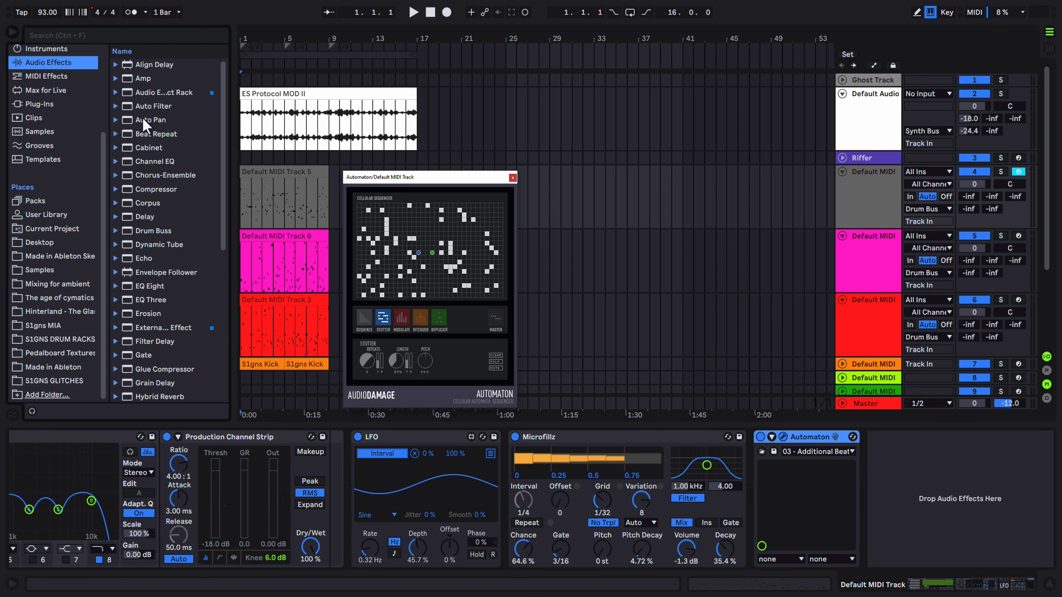
pyautogui.moveTo(146, 120); pyautogui.dragTo(887, 464)
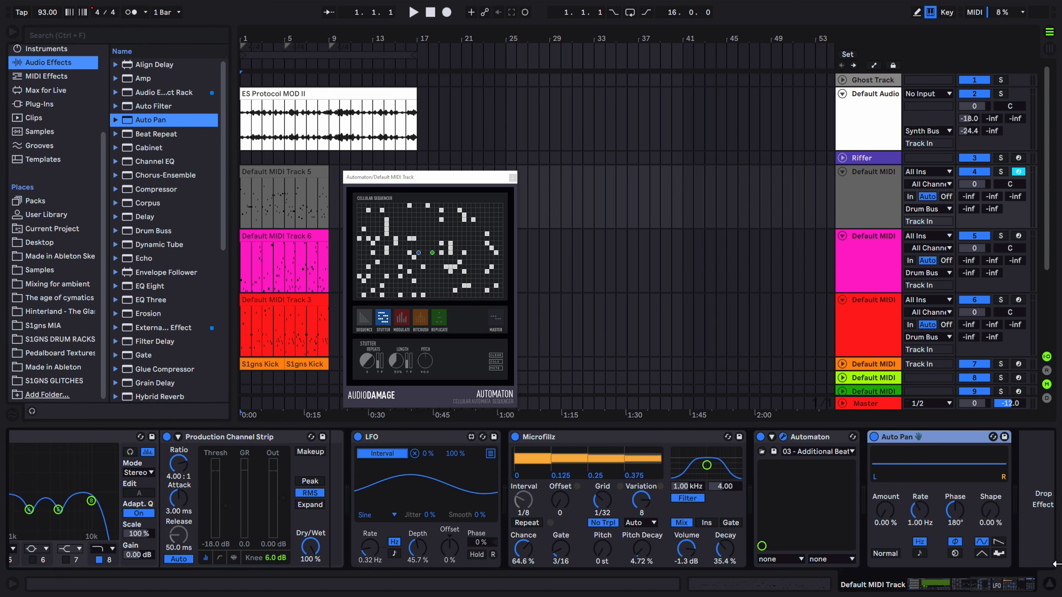
# Set Auto Pan to a random waveform with a synced 1/16 rate, 100% width and 86.5% amount, and audition the arrangement
pyautogui.click(999, 554)
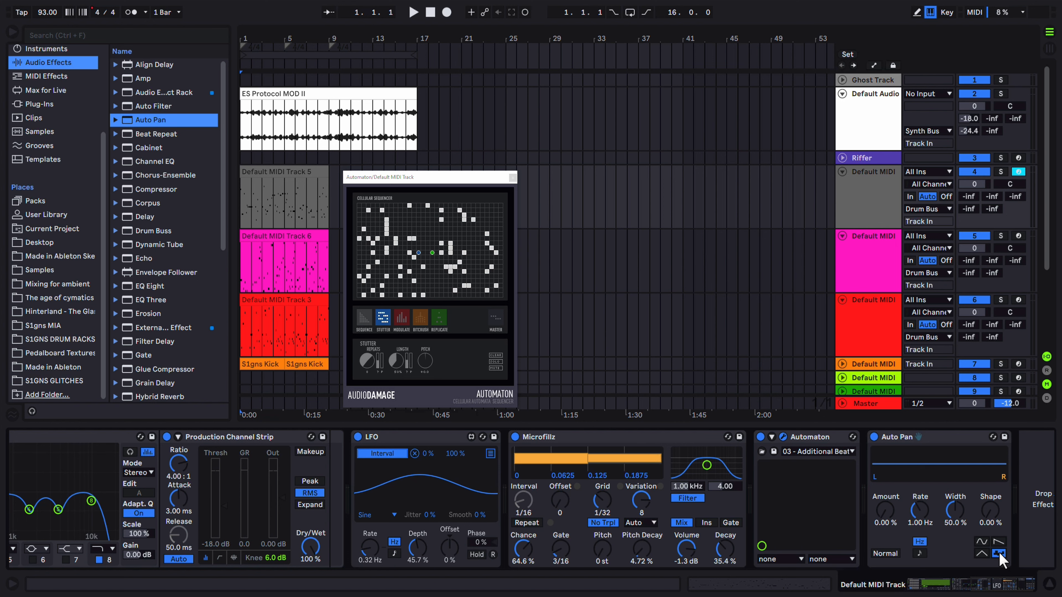
pyautogui.click(919, 554)
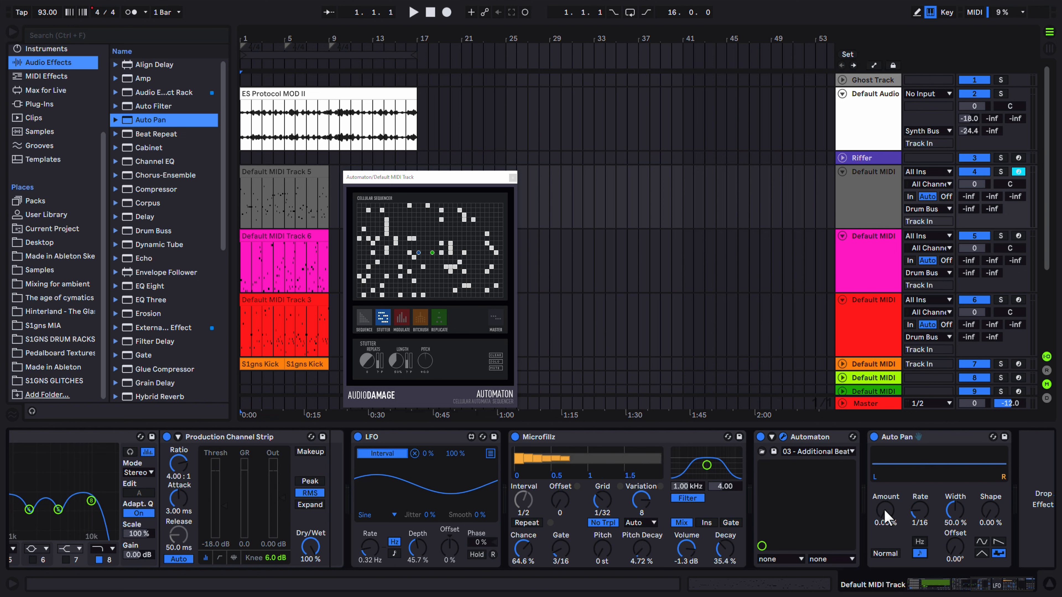
pyautogui.moveTo(959, 511); pyautogui.dragTo(959, 468)
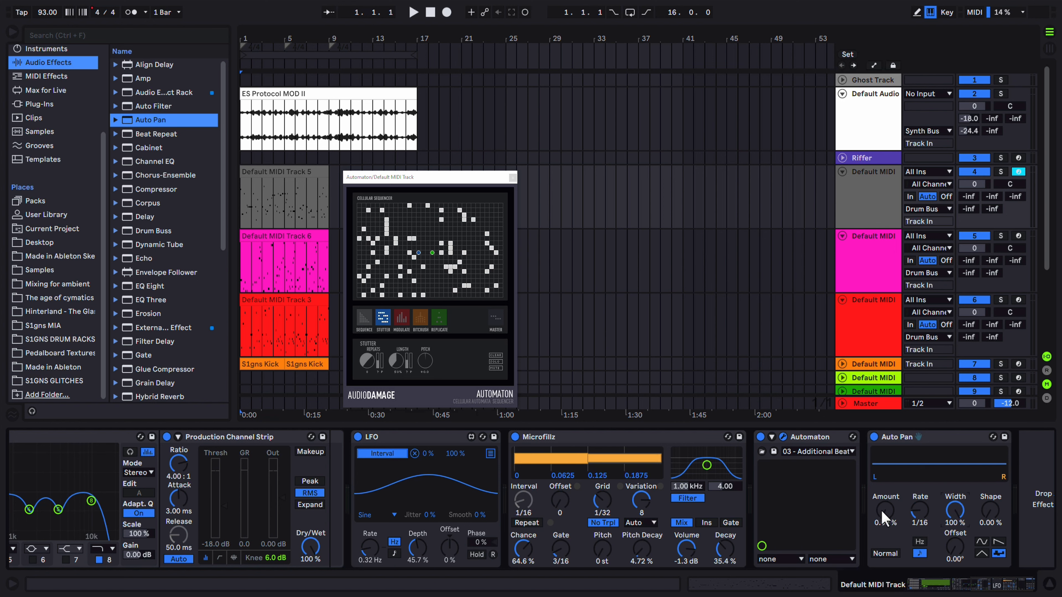
pyautogui.moveTo(884, 519); pyautogui.dragTo(884, 479)
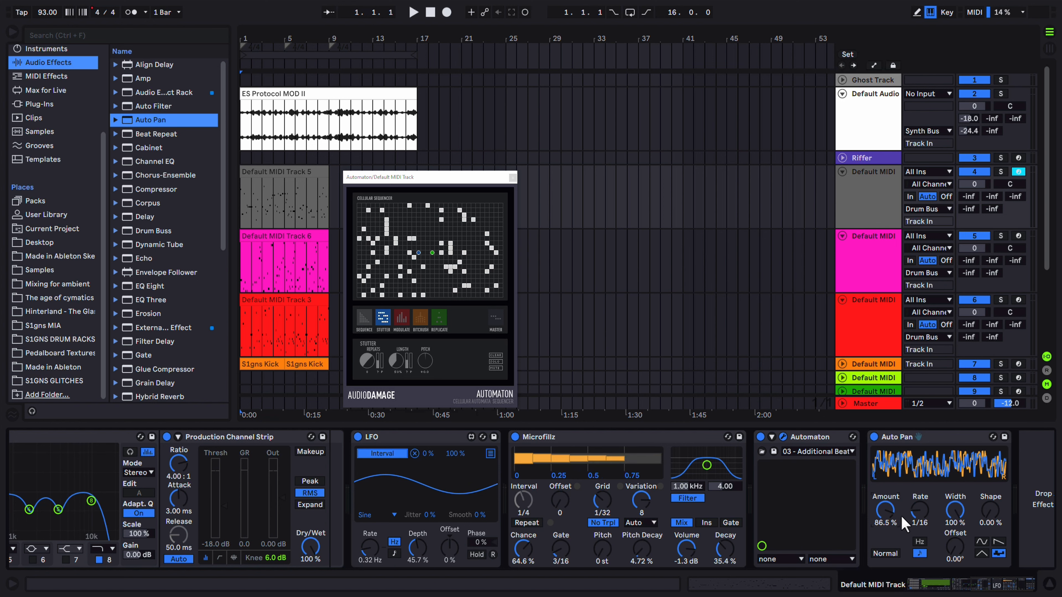
pyautogui.press('space')
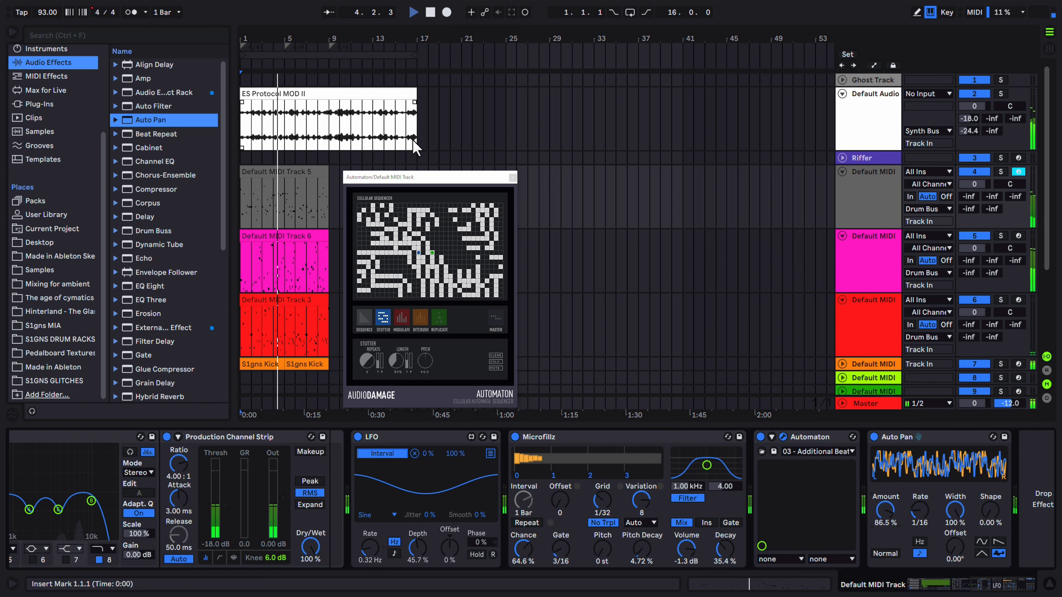
pyautogui.press('space')
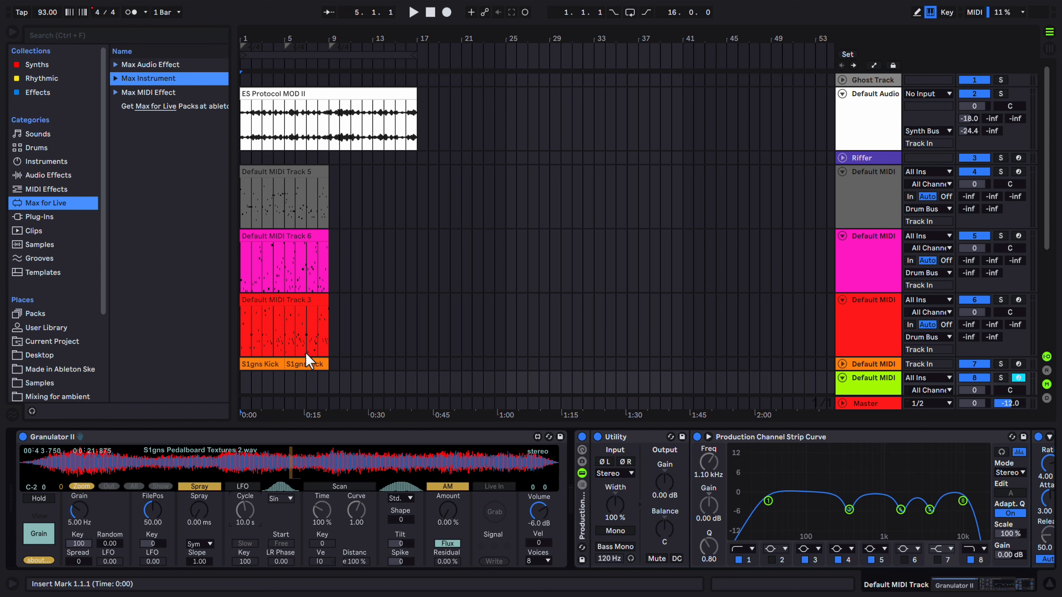
# Raise Granulator II's Spray to about 4.44 ms and adjust its LFO Cycle and the LFO amounts for Grain and FilePos
pyautogui.moveTo(197, 517); pyautogui.dragTo(199, 498)
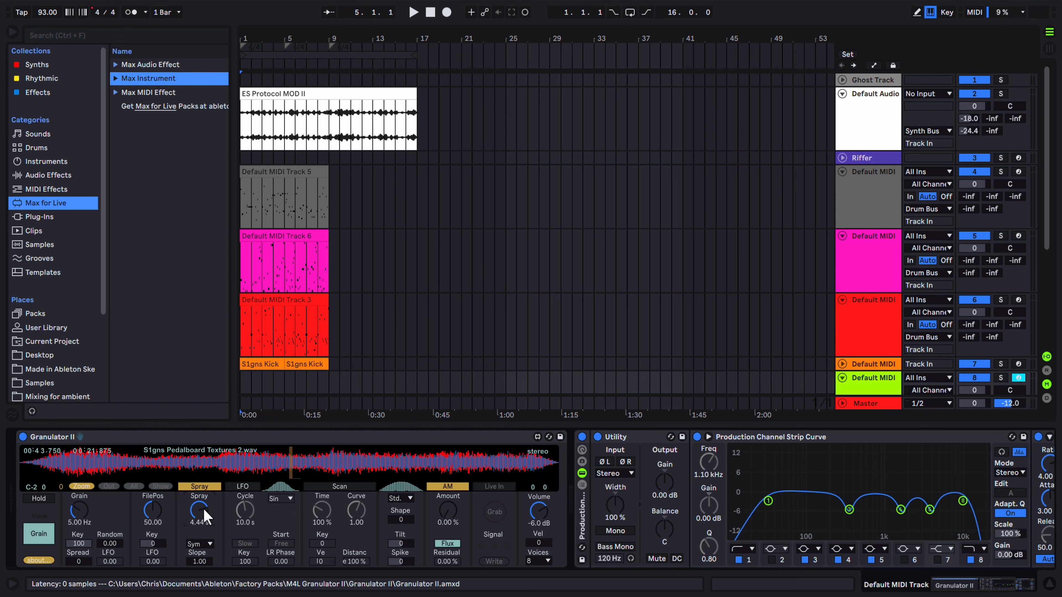
pyautogui.moveTo(245, 510); pyautogui.dragTo(244, 523)
pyautogui.moveTo(117, 562); pyautogui.dragTo(144, 557)
# Set Granulator II's amp envelope to Attack 5.51 s, Decay 4.95 s, Sustain -3.5 dB and Release 6.26 s, and Filter A to 6.67 kHz
pyautogui.click(39, 535)
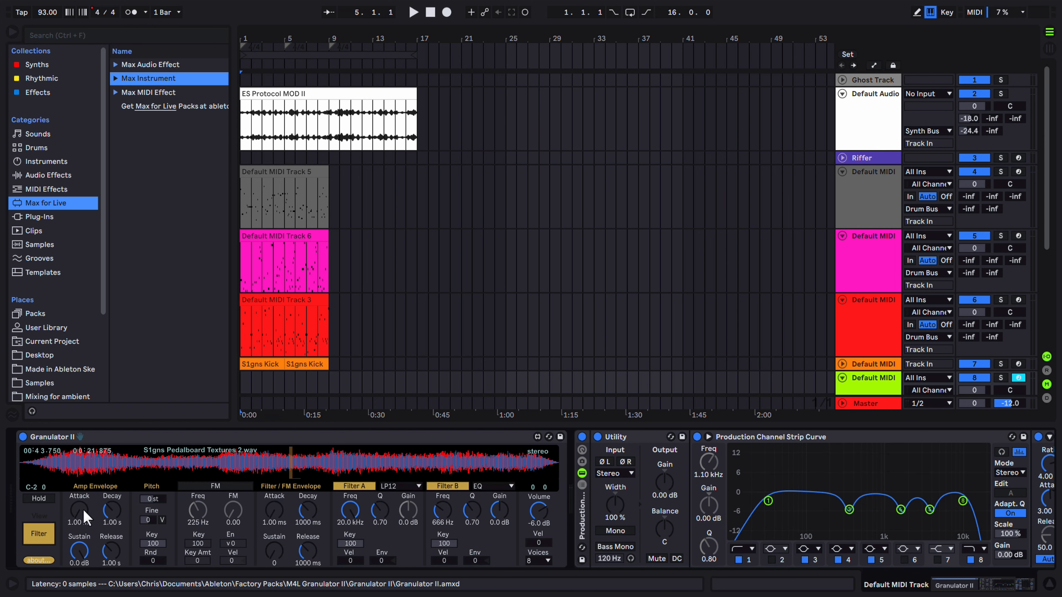
pyautogui.moveTo(82, 507); pyautogui.dragTo(112, 490)
pyautogui.moveTo(112, 565); pyautogui.dragTo(112, 548)
pyautogui.moveTo(84, 556); pyautogui.dragTo(84, 561)
pyautogui.moveTo(354, 514); pyautogui.dragTo(354, 523)
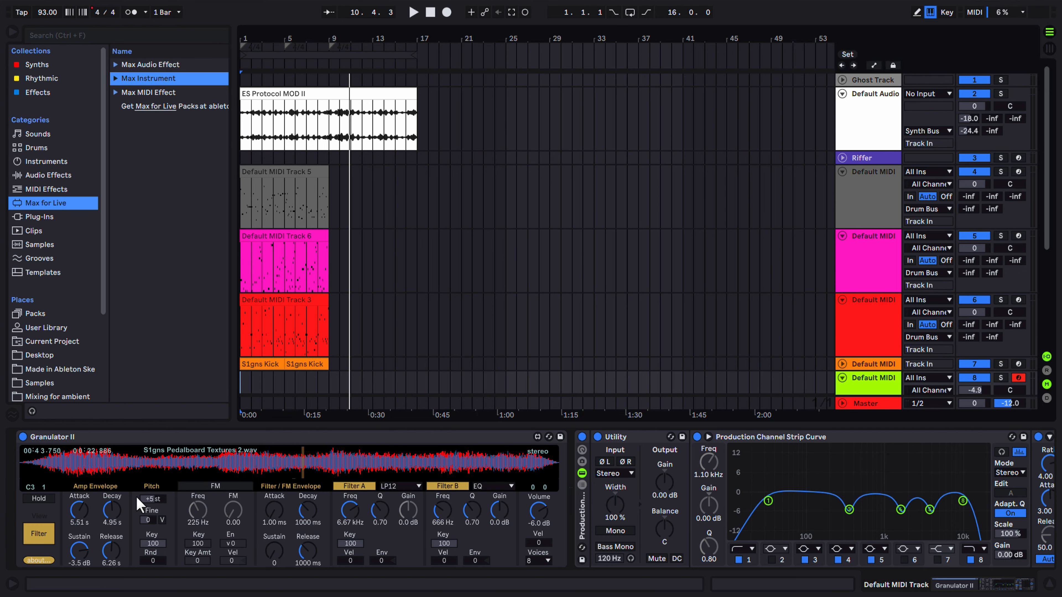
# Raise the lime-green track's sends to -16.2 dB and -23.7 dB while auditioning the arrangement
pyautogui.scroll(-3, 595, 288)
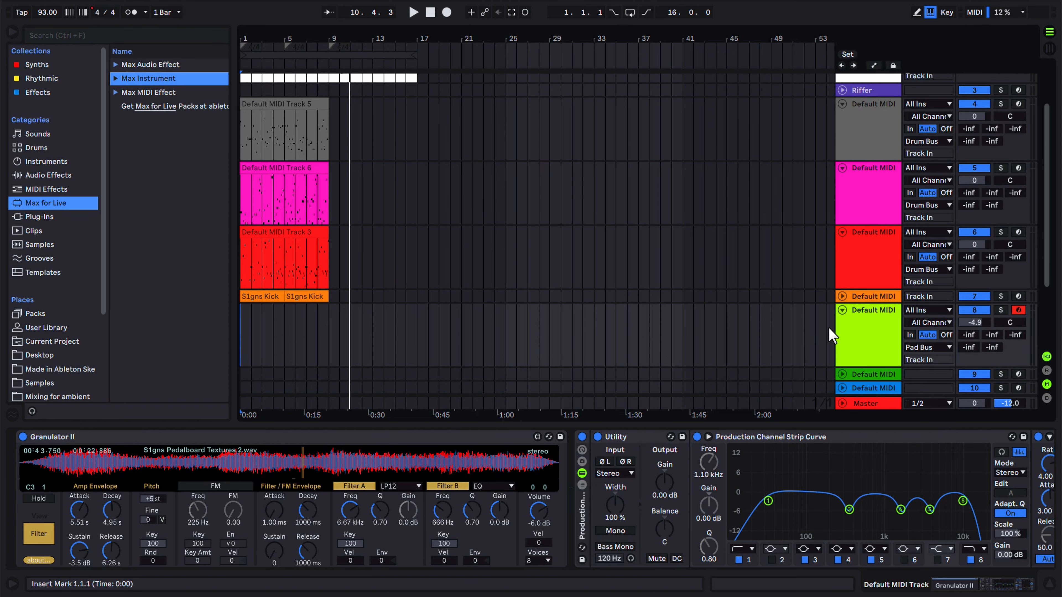
pyautogui.moveTo(972, 352)
pyautogui.mouseDown()
pyautogui.moveTo(972, 323)
pyautogui.moveTo(969, 338)
pyautogui.mouseUp()
pyautogui.press('space')
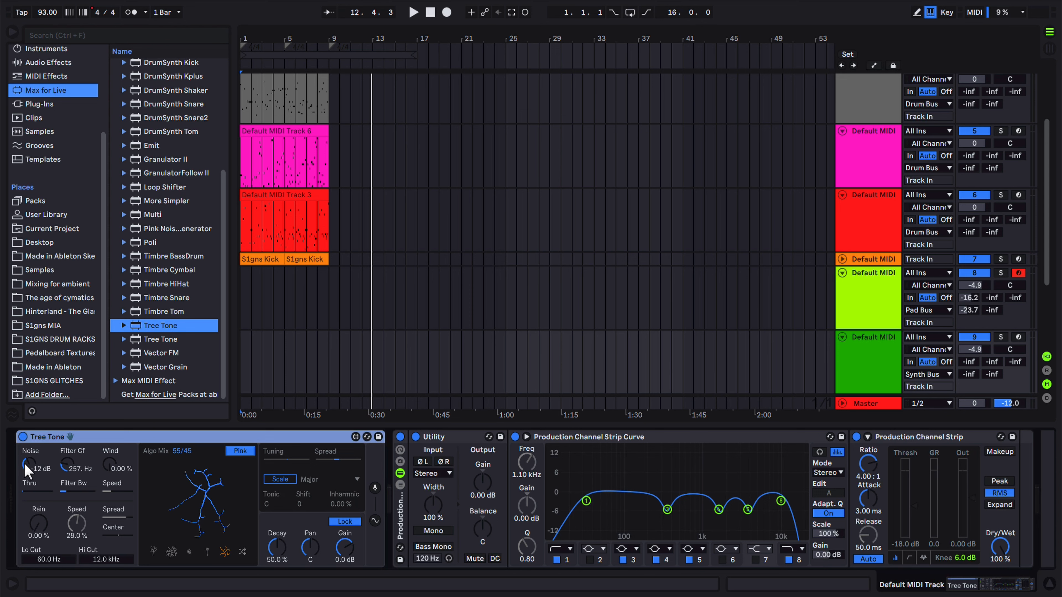
# Turn off Lock in the Tree Tone instrument on the dark green track
pyautogui.click(345, 523)
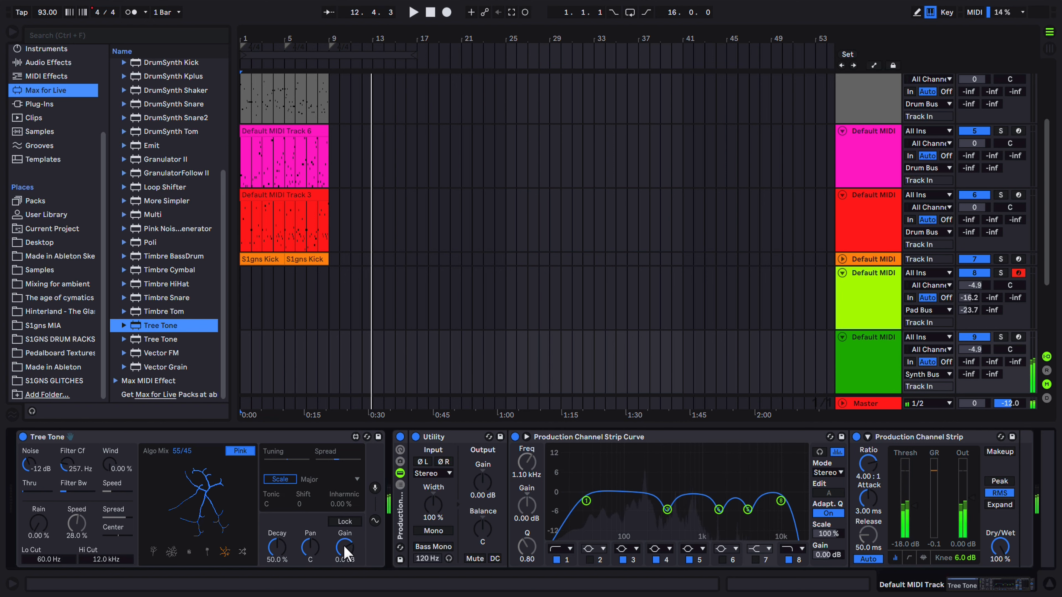
# In Tree Tone, set Gain to -6.3 dB, Noise to -inf dB, Rain to 78.0 %, Speed to 6.04 % and Decay to 87.0 %
pyautogui.moveTo(343, 544); pyautogui.dragTo(343, 560)
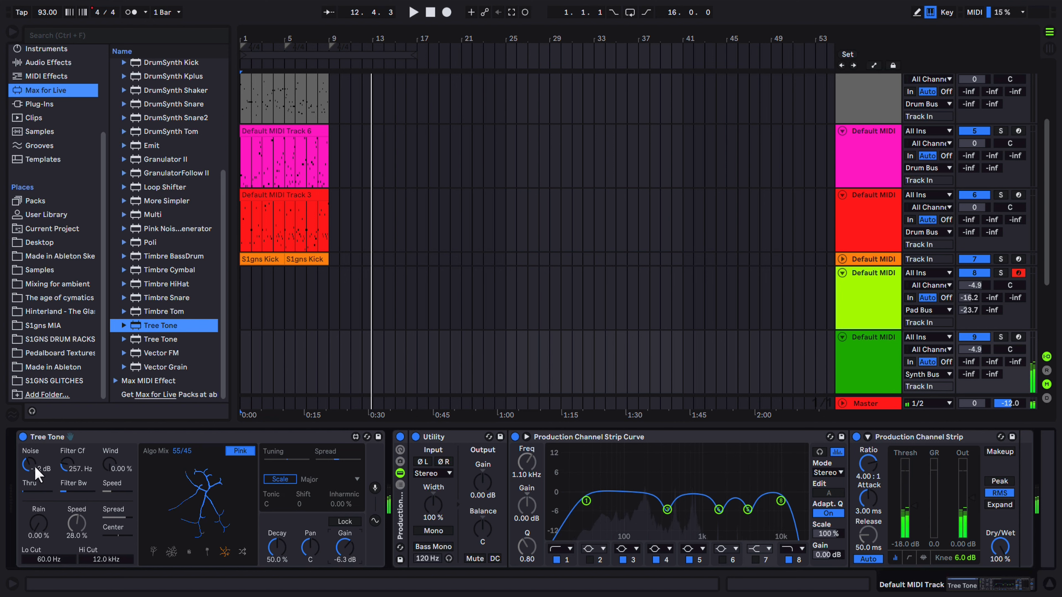
pyautogui.moveTo(35, 470)
pyautogui.mouseDown()
pyautogui.moveTo(35, 480)
pyautogui.moveTo(30, 468)
pyautogui.mouseUp()
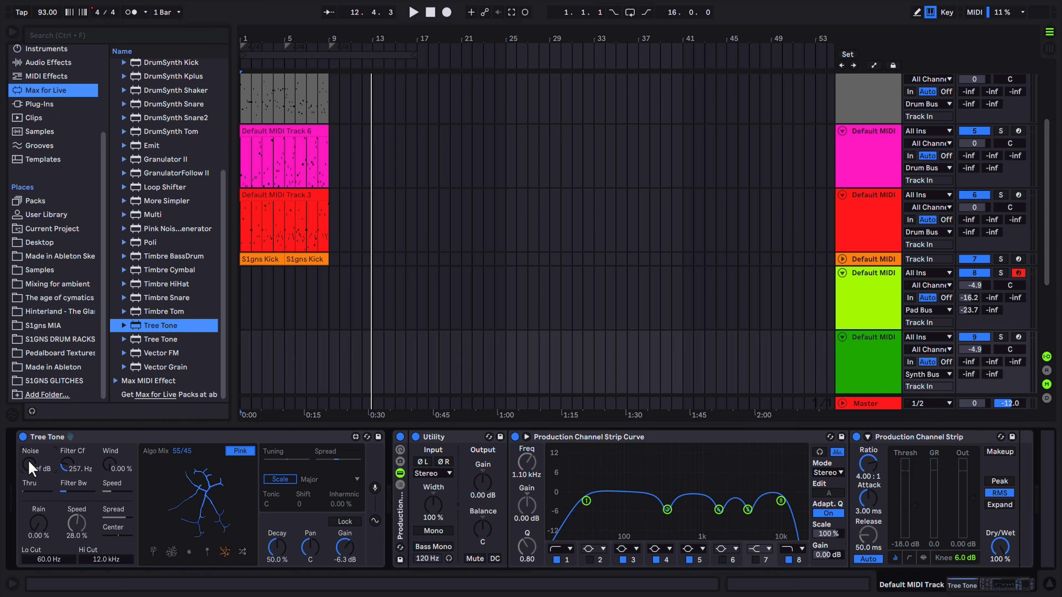
pyautogui.moveTo(43, 531); pyautogui.dragTo(43, 508)
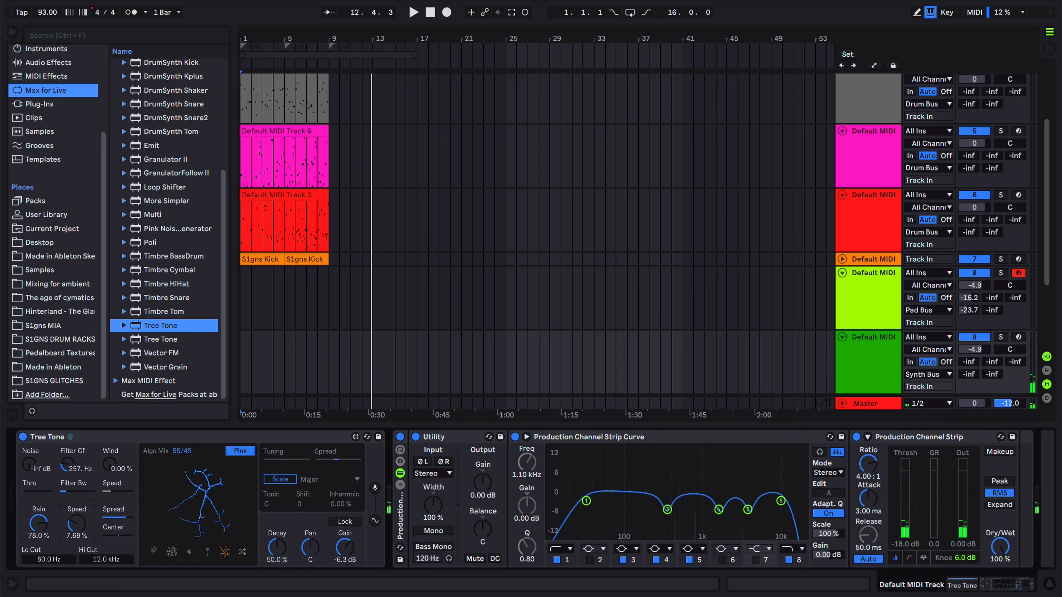
pyautogui.moveTo(76, 523); pyautogui.dragTo(77, 526)
pyautogui.moveTo(286, 556); pyautogui.dragTo(286, 532)
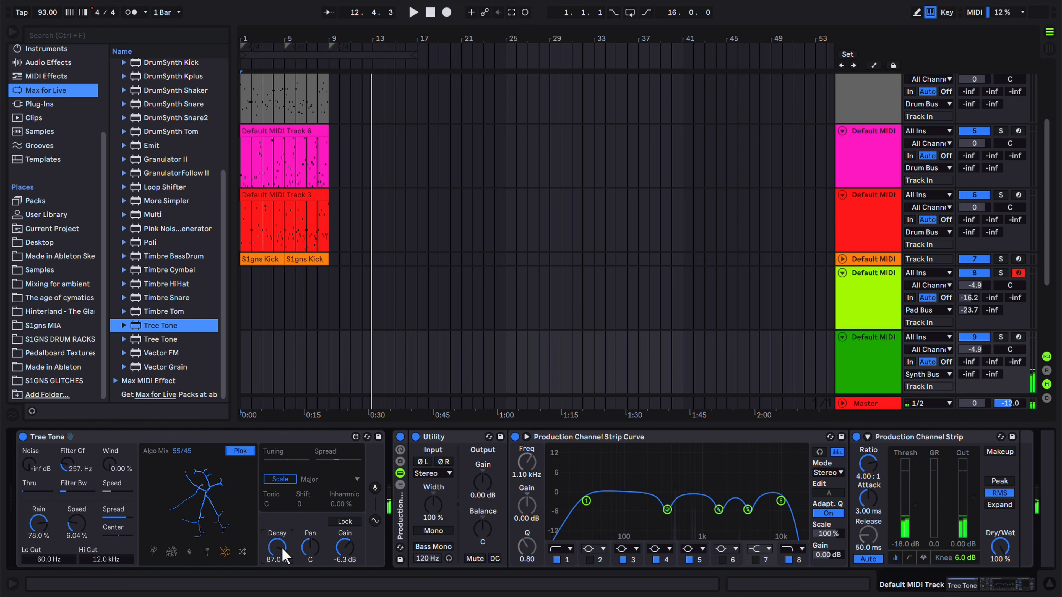
# Enable Tree Tone's Scale with Minor, Tonic G and Shift -3, and adjust its Tuning slightly
pyautogui.click(279, 481)
pyautogui.click(329, 479)
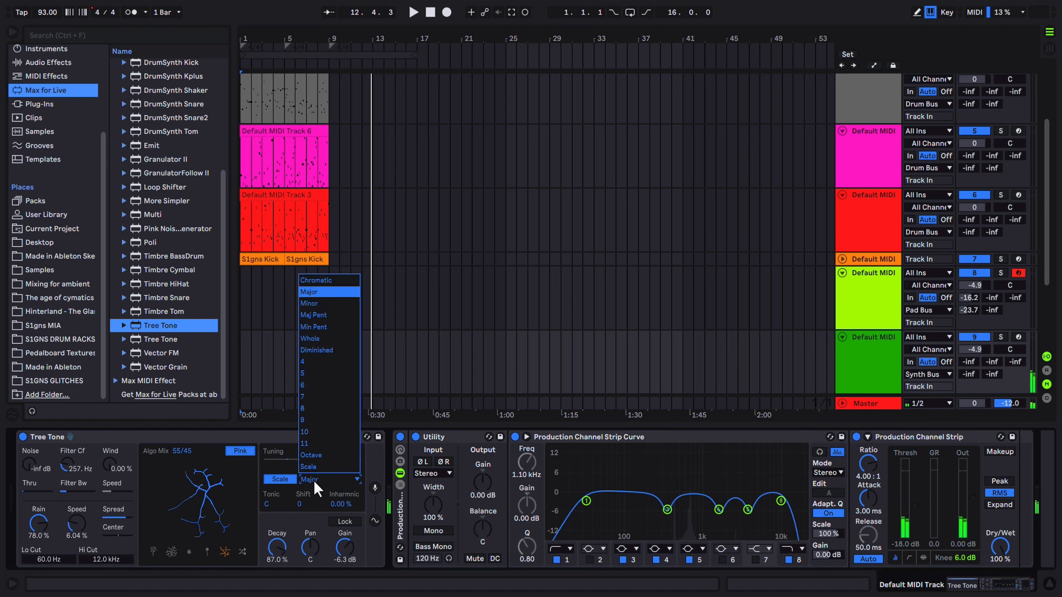
pyautogui.click(330, 304)
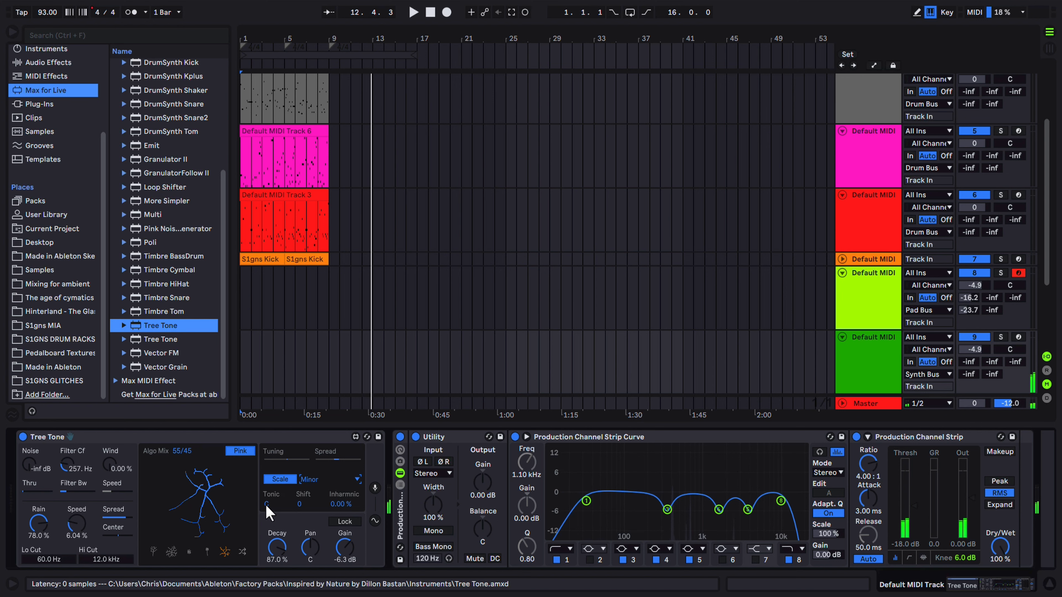
pyautogui.moveTo(274, 504); pyautogui.dragTo(274, 498)
pyautogui.moveTo(286, 459); pyautogui.dragTo(284, 459)
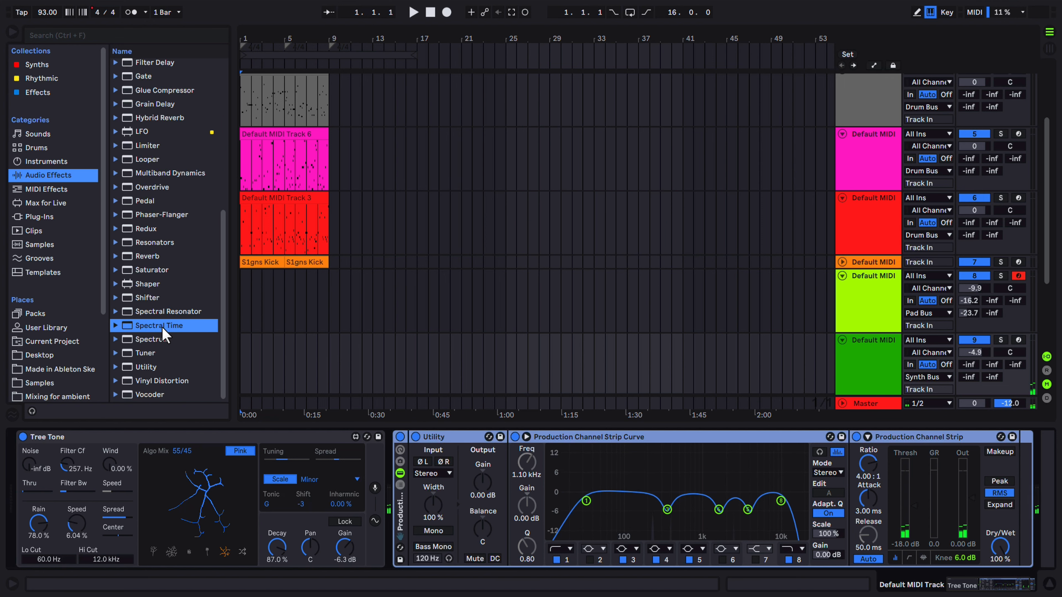
# Add Spectral Time at the end of the Tree Tone track's device chain, with its Freezer in Retrigger mode and Freeze on
pyautogui.moveTo(175, 325); pyautogui.dragTo(1009, 512)
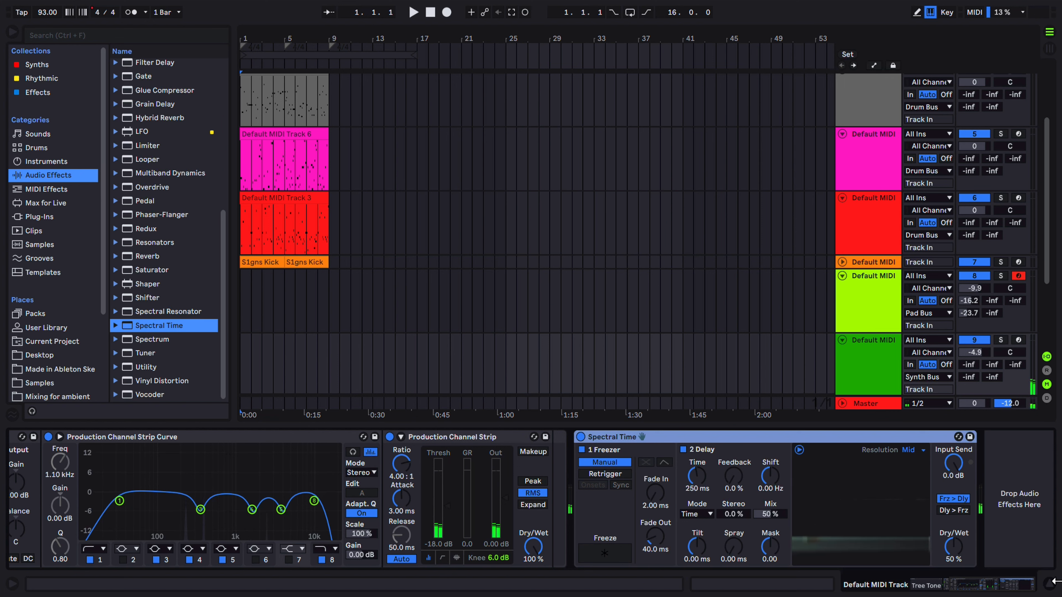
pyautogui.click(605, 474)
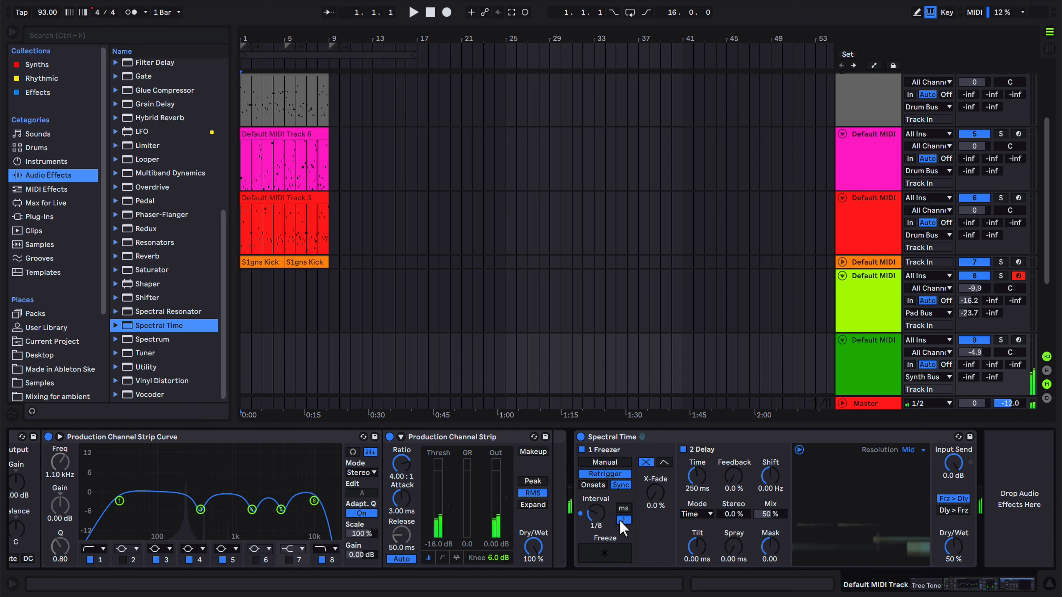
pyautogui.click(606, 557)
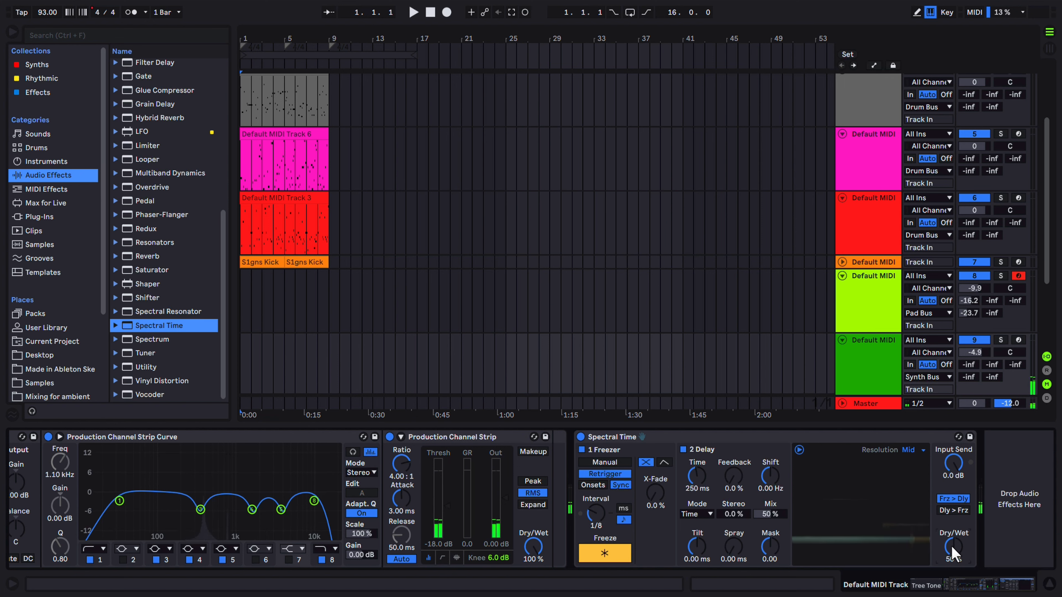
# Set Spectral Time's Dry/Wet to 75 % and raise the dark green track's sends to -18.7 dB and -16.0 dB, auditioning the arrangement
pyautogui.moveTo(953, 548); pyautogui.dragTo(953, 544)
pyautogui.moveTo(968, 377); pyautogui.dragTo(972, 355)
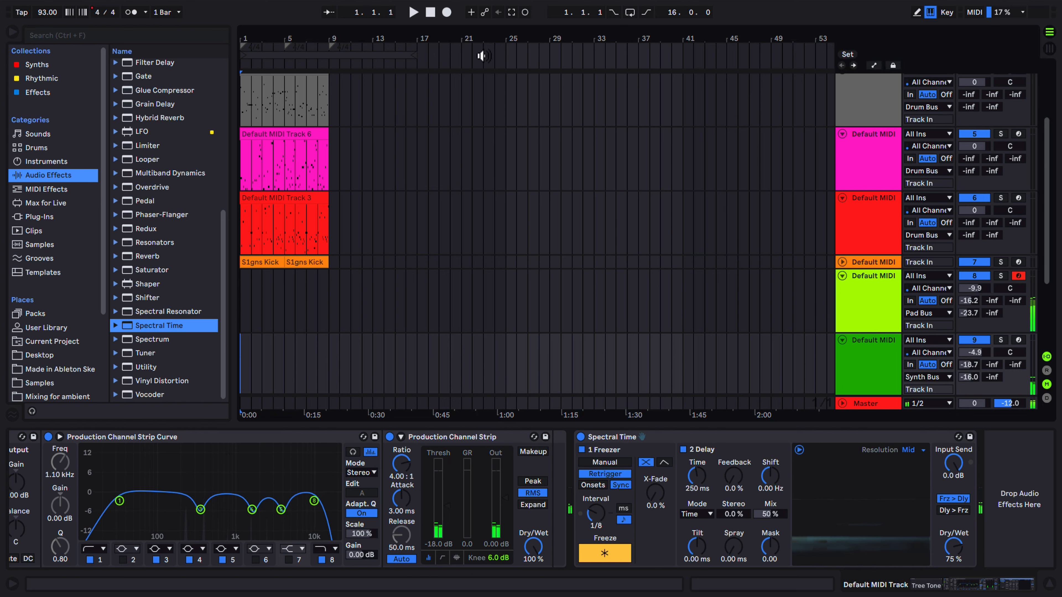
pyautogui.click(414, 13)
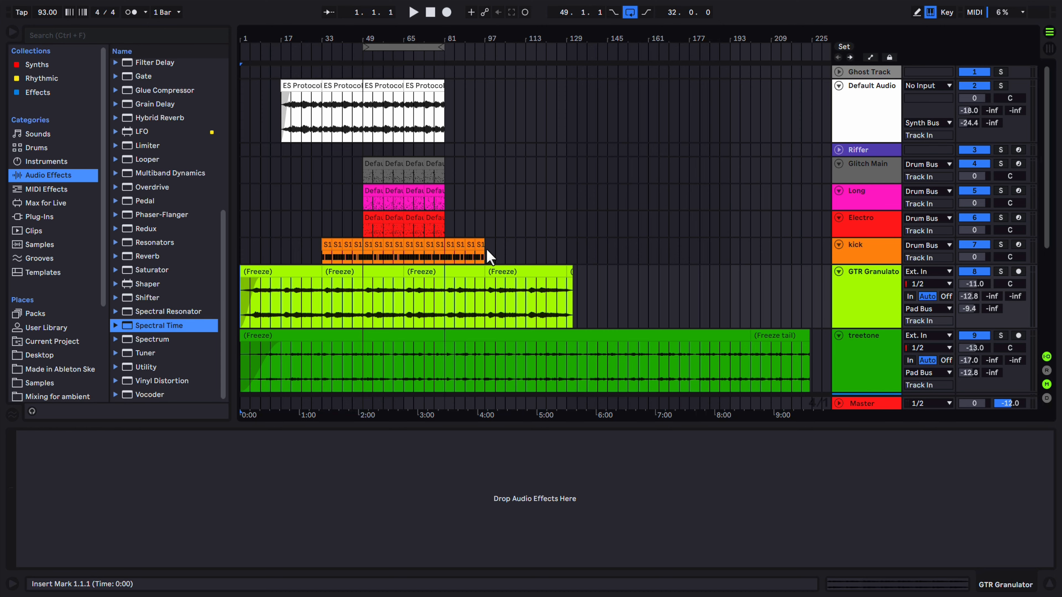
# Add a new MIDI track below the treetone track with the Hive synth and open Hive's plug-in window
pyautogui.hotkey('ctrl', 'shift', 't')
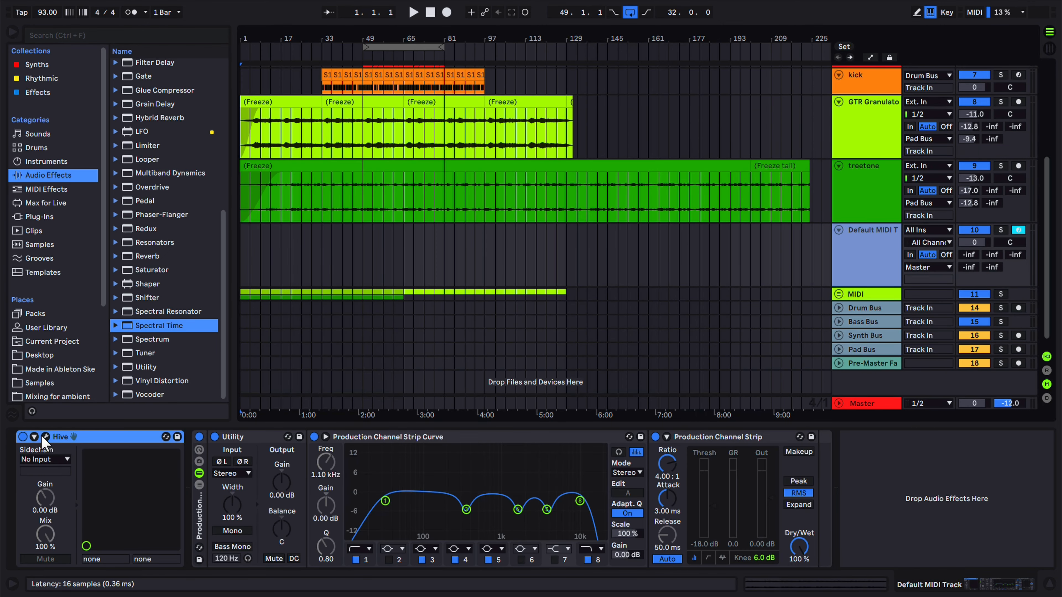
pyautogui.click(46, 437)
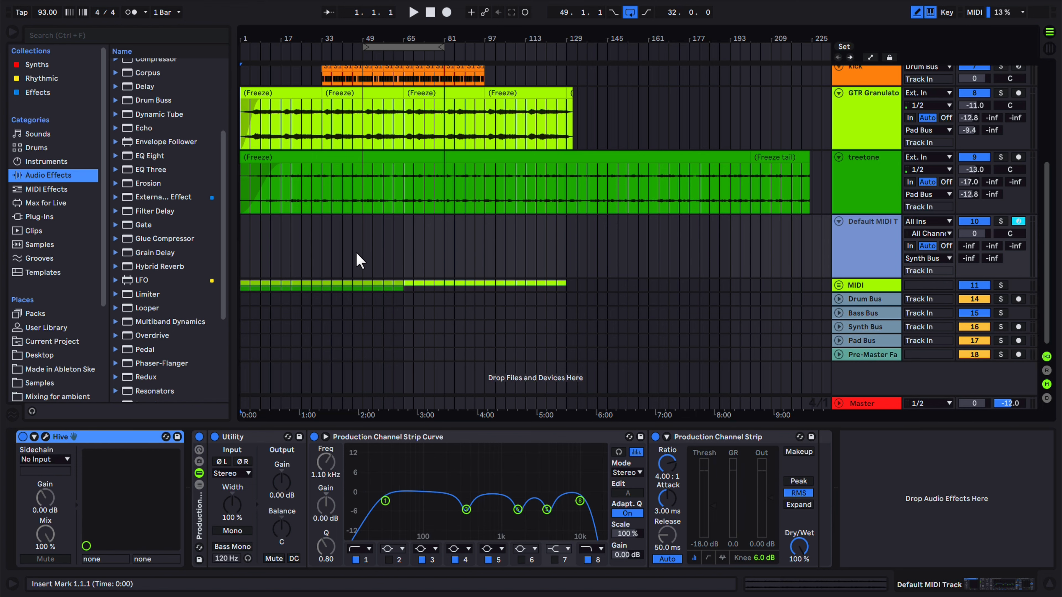
# Create an empty 16-bar MIDI clip on the Hive track from bar 49 to bar 65 and enlarge its note editor
pyautogui.moveTo(362, 251); pyautogui.dragTo(397, 251)
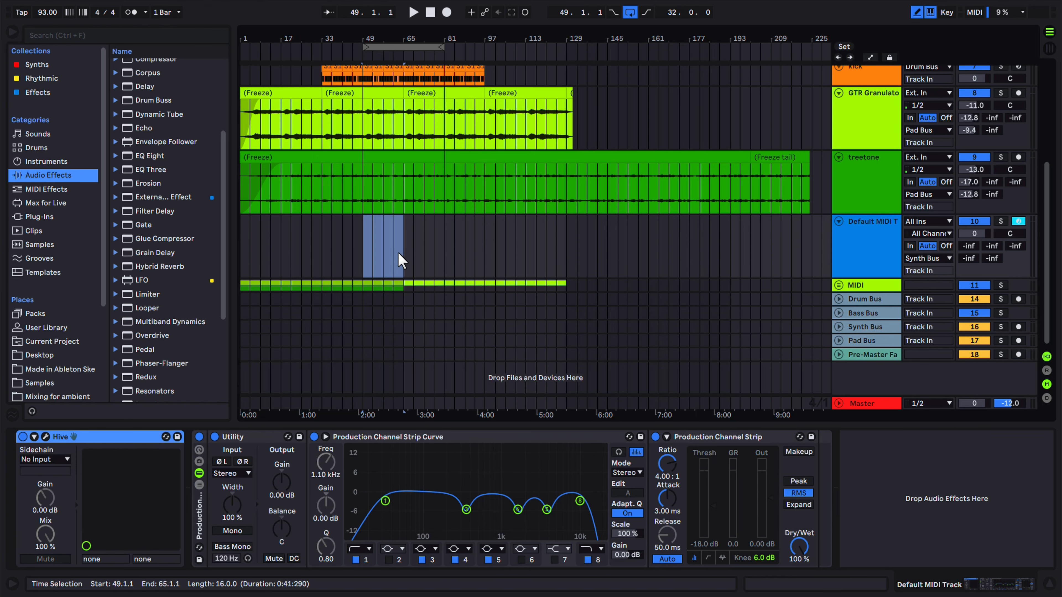
pyautogui.hotkey('ctrl', 'shift', 'm')
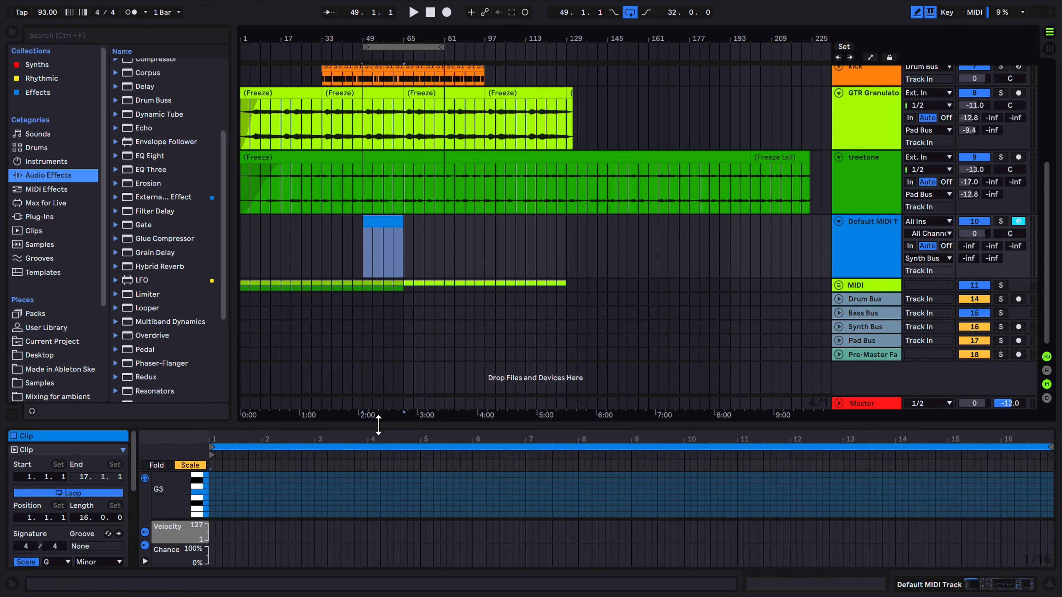
pyautogui.moveTo(378, 424); pyautogui.dragTo(378, 179)
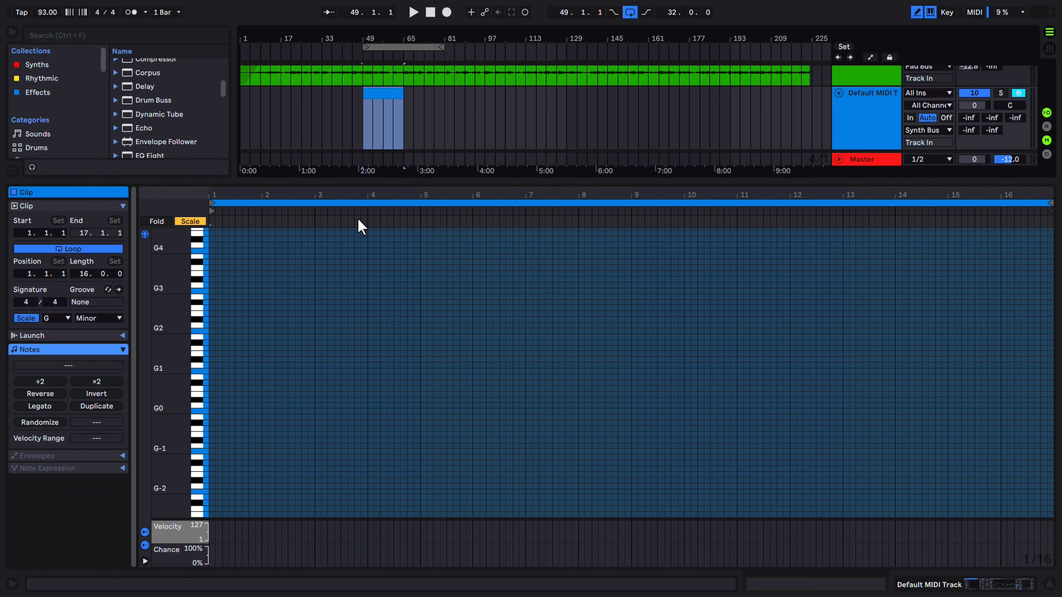
# Set the clip's grid to 1/4 and draw G3, B♭3 and a two-beat D4 in bar 1
pyautogui.moveTo(171, 328); pyautogui.dragTo(187, 401)
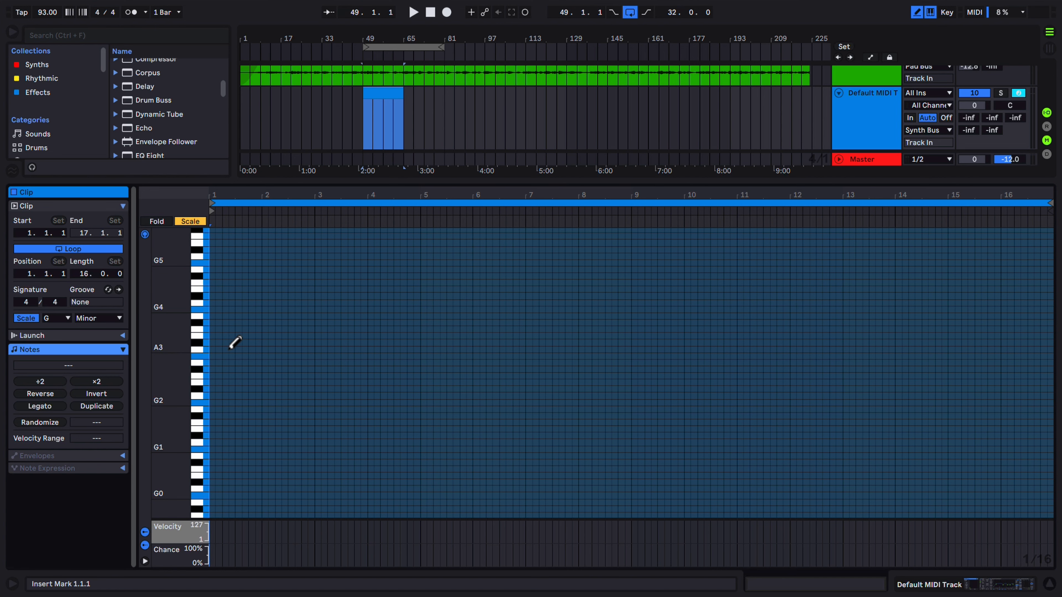
pyautogui.moveTo(230, 194); pyautogui.dragTo(230, 259)
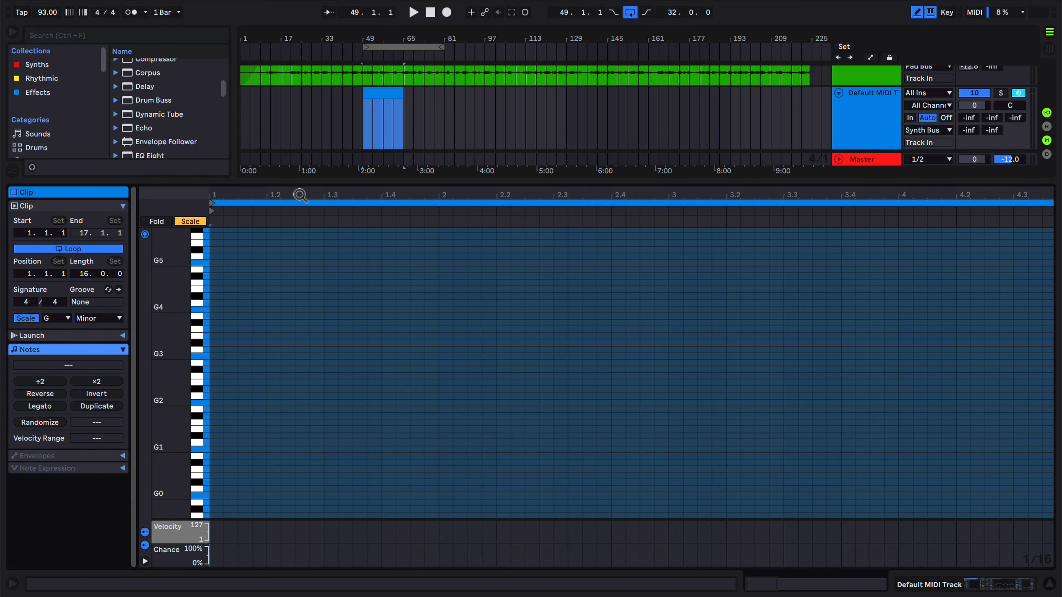
pyautogui.rightClick(250, 339)
pyautogui.click(274, 279)
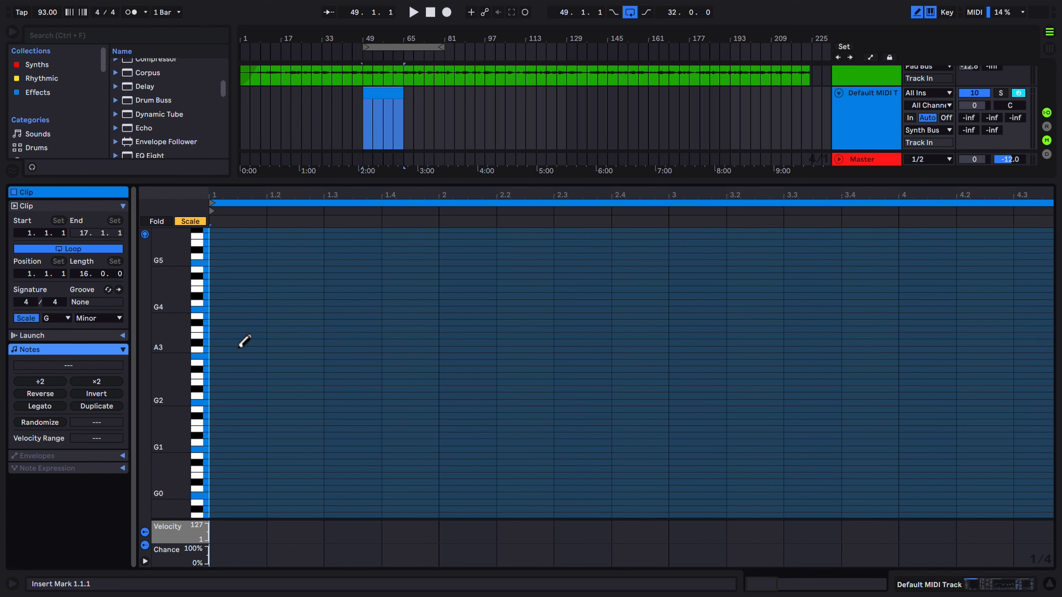
pyautogui.moveTo(278, 196); pyautogui.dragTo(278, 170)
pyautogui.click(223, 356)
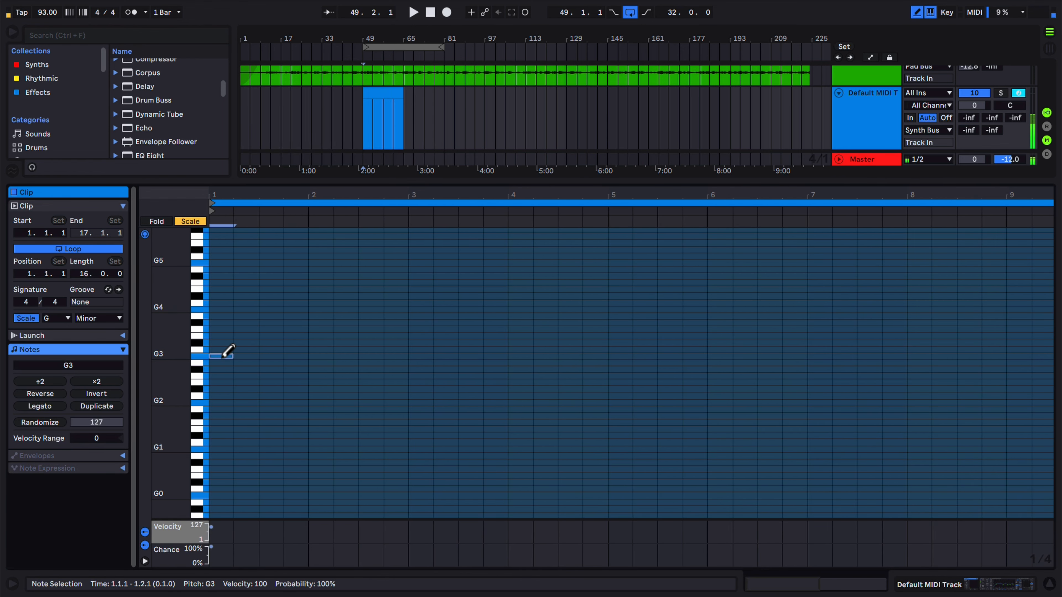
pyautogui.click(253, 342)
pyautogui.moveTo(179, 343); pyautogui.dragTo(202, 344)
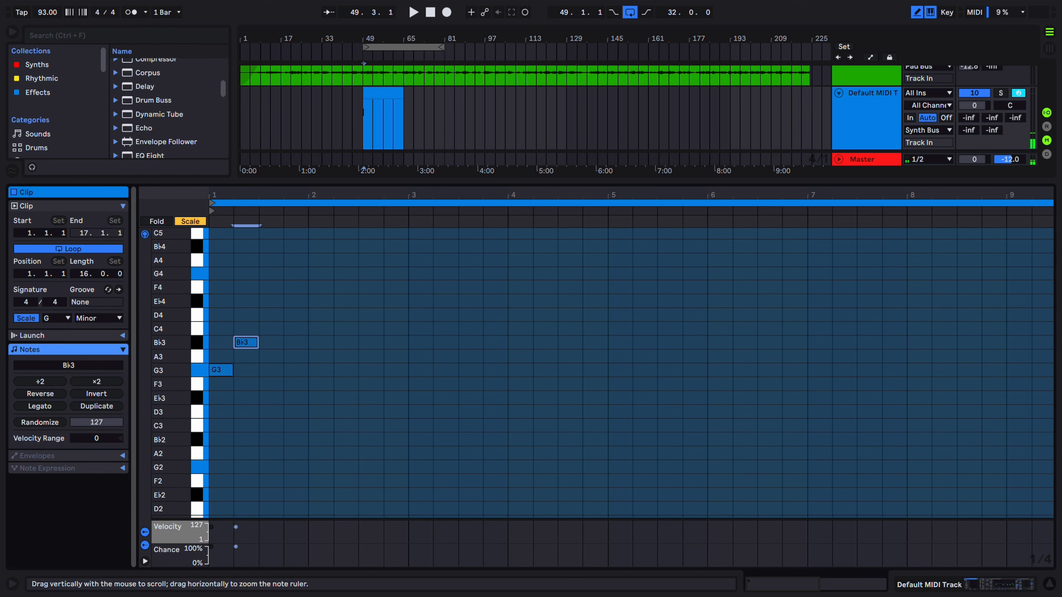
pyautogui.click(272, 315)
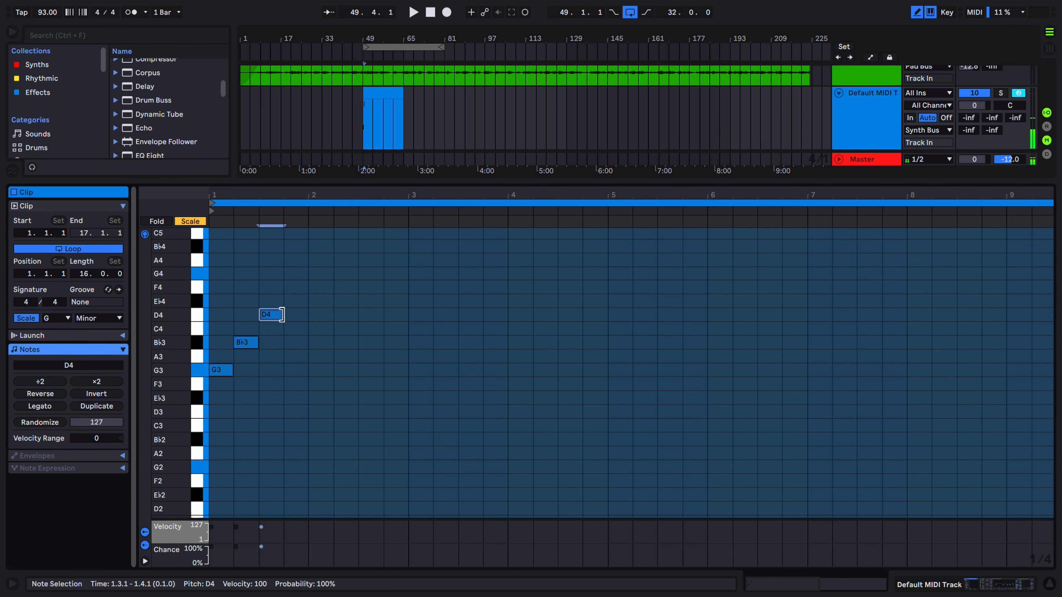
pyautogui.moveTo(282, 315); pyautogui.dragTo(308, 314)
# Draw the quarter notes G3, B♭3, E♭4 and D4 in bar 2 of the clip
pyautogui.click(326, 369)
pyautogui.click(345, 342)
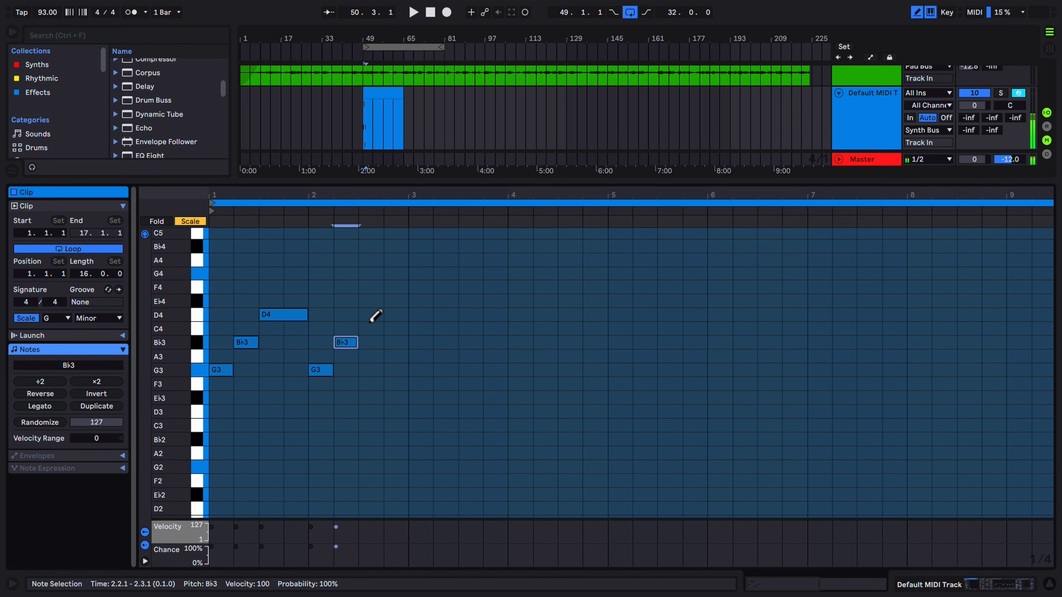
pyautogui.click(370, 301)
pyautogui.click(396, 315)
# Draw G3, B♭3 and a two-beat D4 in bar 3, and the quarter notes G3, B♭3, F4 and D4 in bar 4
pyautogui.click(420, 370)
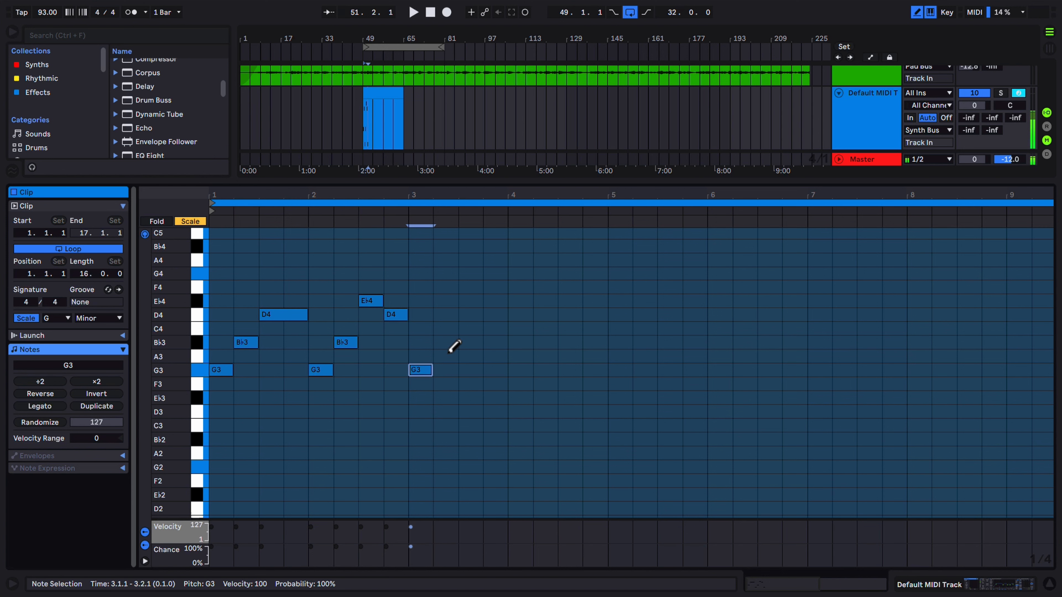
pyautogui.click(445, 342)
pyautogui.click(470, 315)
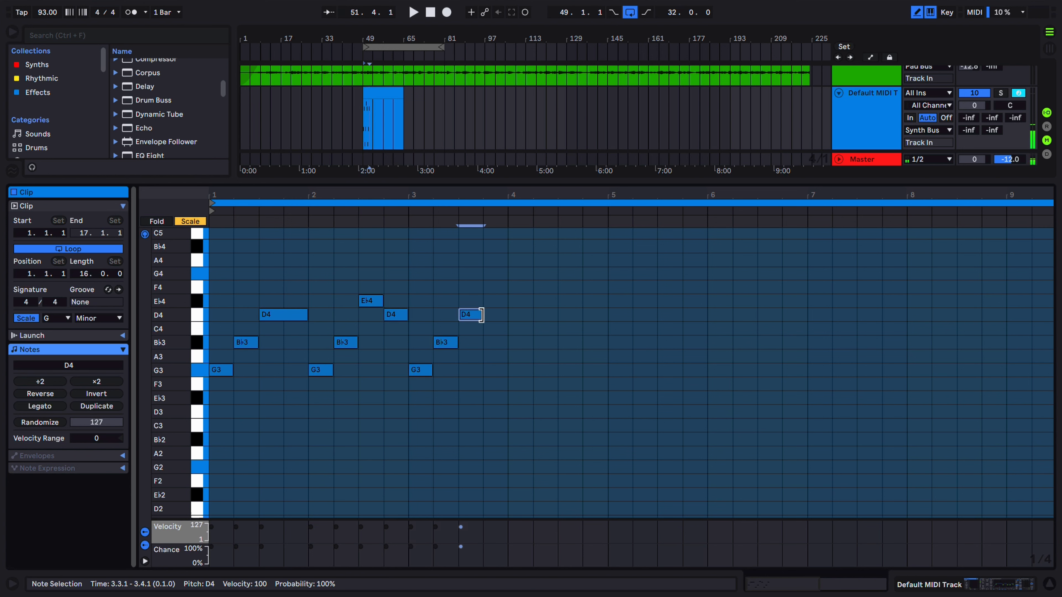
pyautogui.moveTo(482, 315); pyautogui.dragTo(506, 314)
pyautogui.click(521, 370)
pyautogui.click(545, 342)
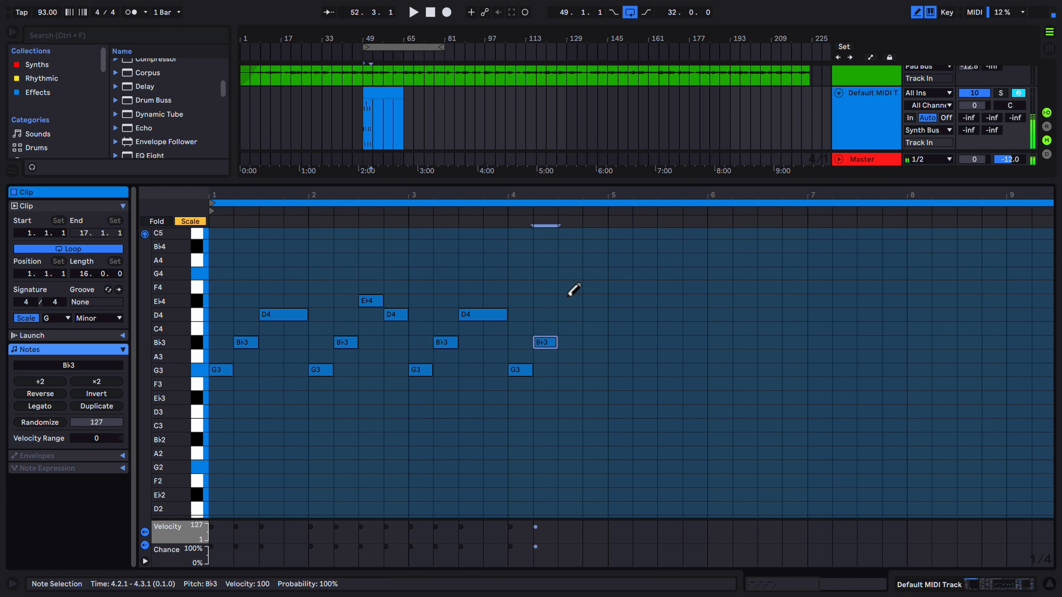
pyautogui.click(570, 287)
pyautogui.click(594, 314)
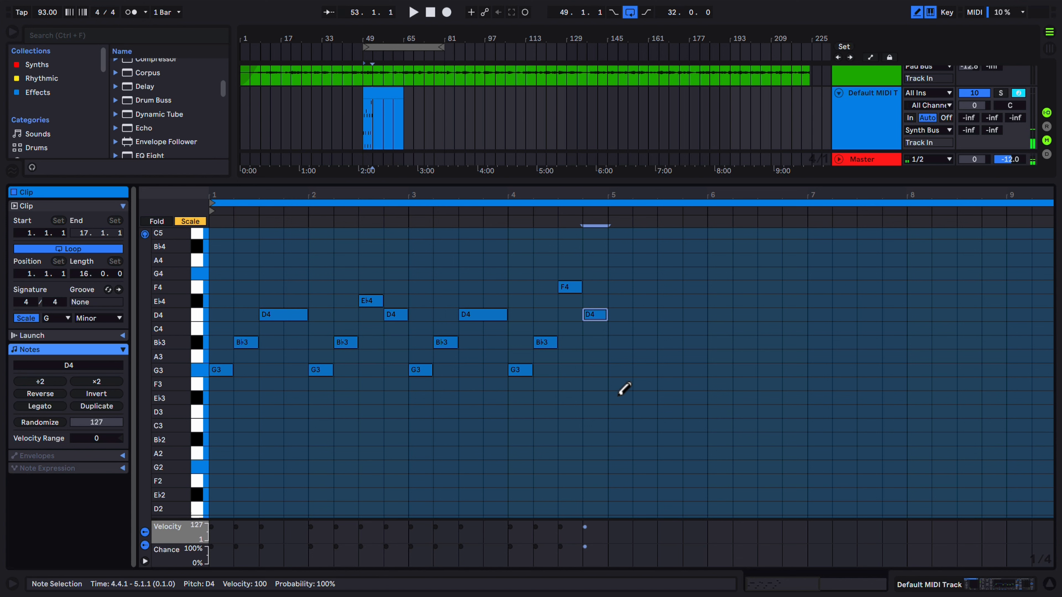
# Draw E♭3, B♭3 and a two-beat D4 in bar 5, and the quarter notes E♭3, B♭3, E♭4 and D4 in bar 6
pyautogui.click(619, 398)
pyautogui.click(646, 342)
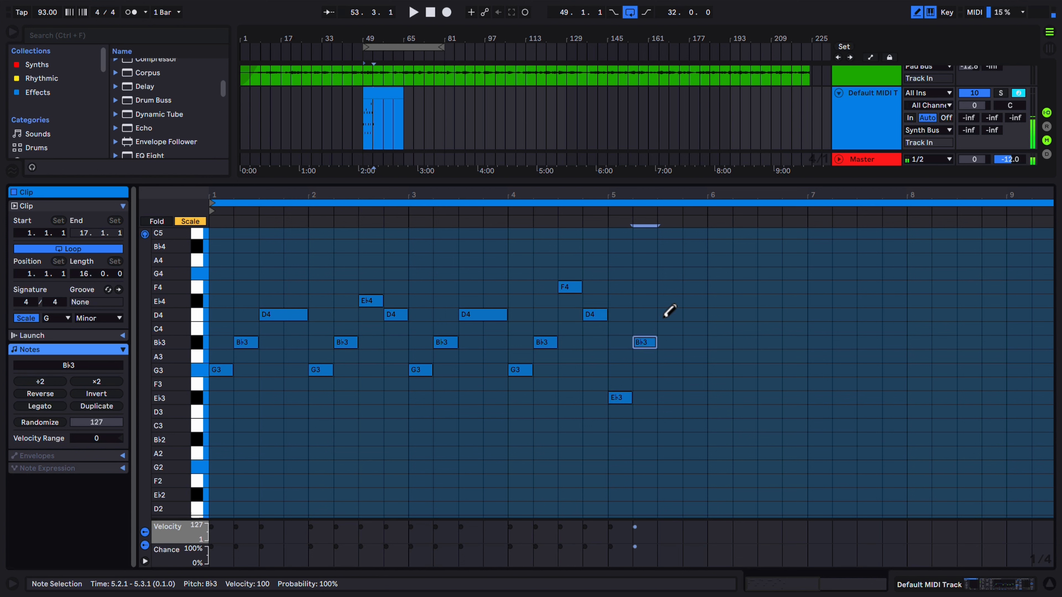
pyautogui.click(669, 315)
pyautogui.moveTo(681, 318); pyautogui.dragTo(707, 318)
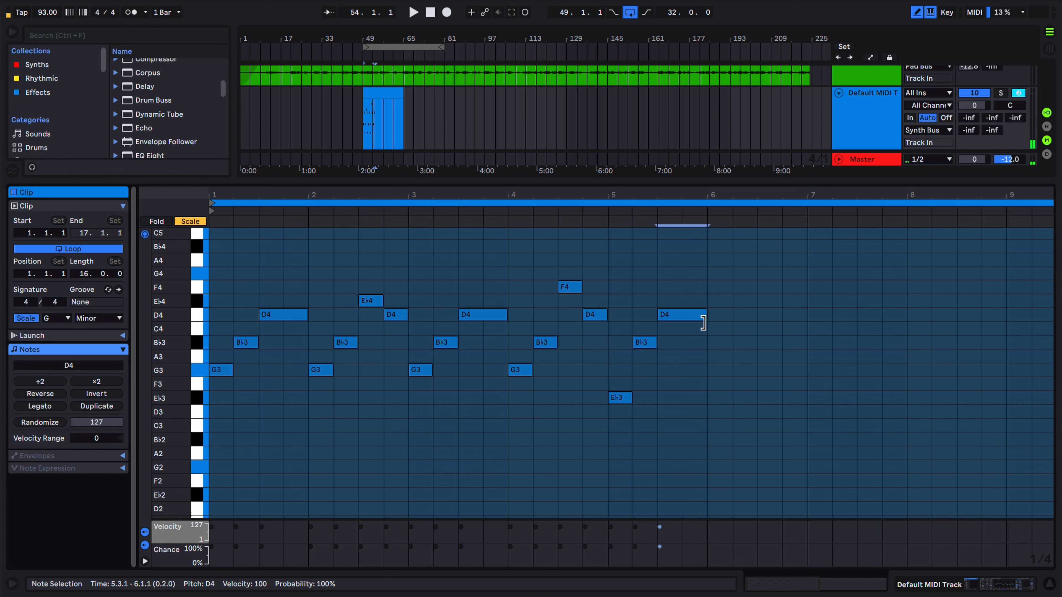
pyautogui.click(719, 398)
pyautogui.click(744, 342)
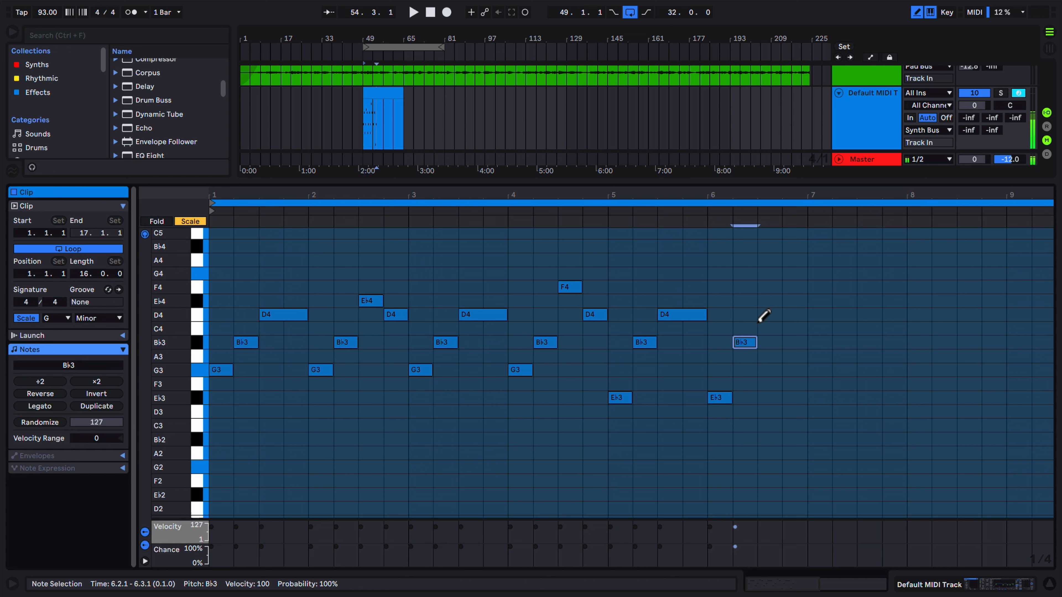
pyautogui.click(770, 300)
pyautogui.click(794, 314)
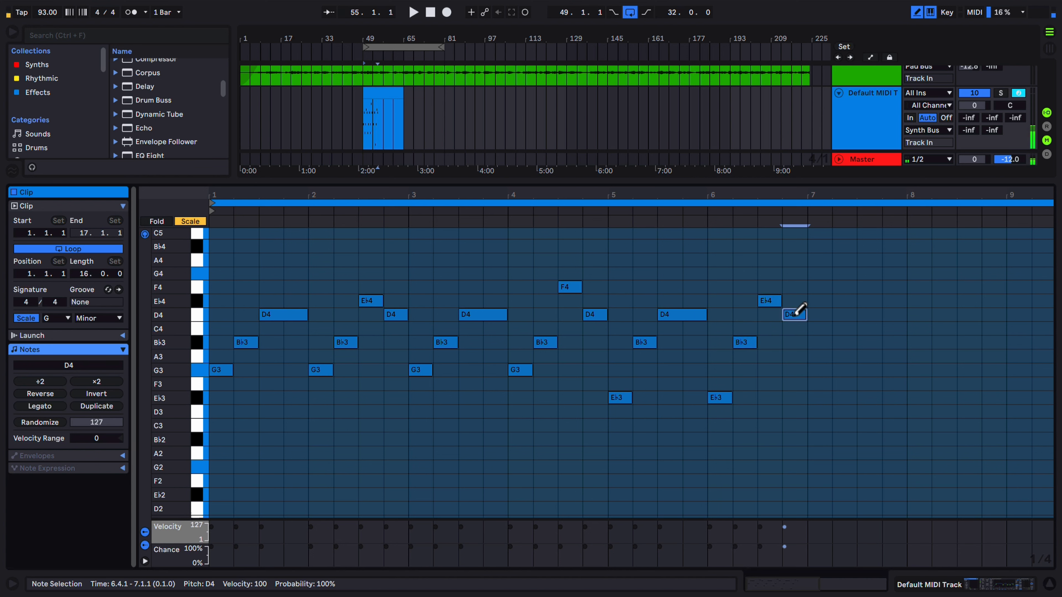
# Draw E♭3, B♭3 and a two-beat D4 in bar 7, and the quarter notes E♭3, B♭3, F4 and D4 in bar 8
pyautogui.click(820, 397)
pyautogui.click(845, 342)
pyautogui.click(873, 315)
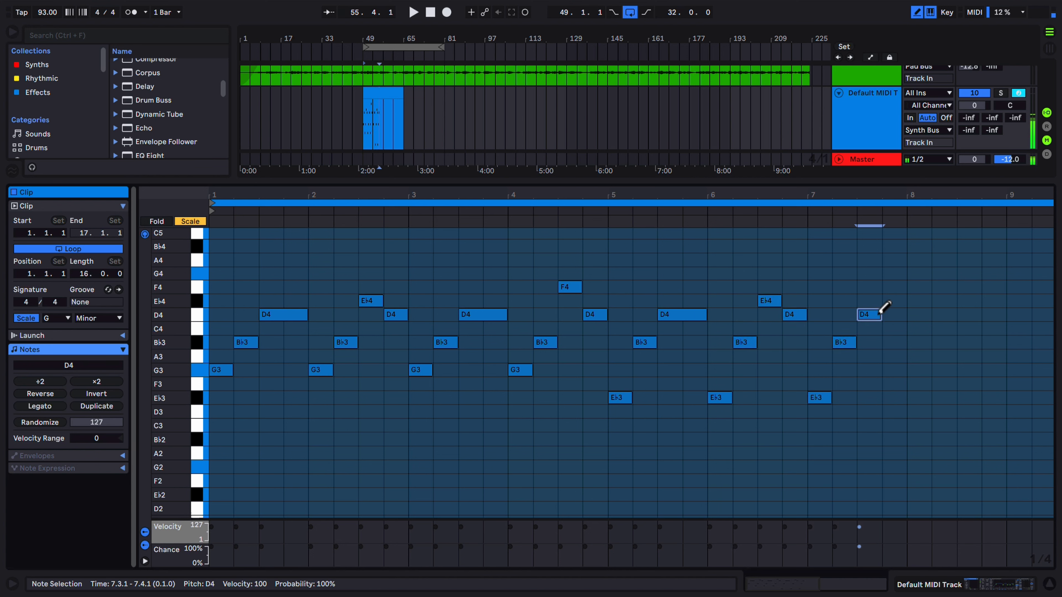
pyautogui.moveTo(881, 314); pyautogui.dragTo(906, 314)
pyautogui.click(919, 397)
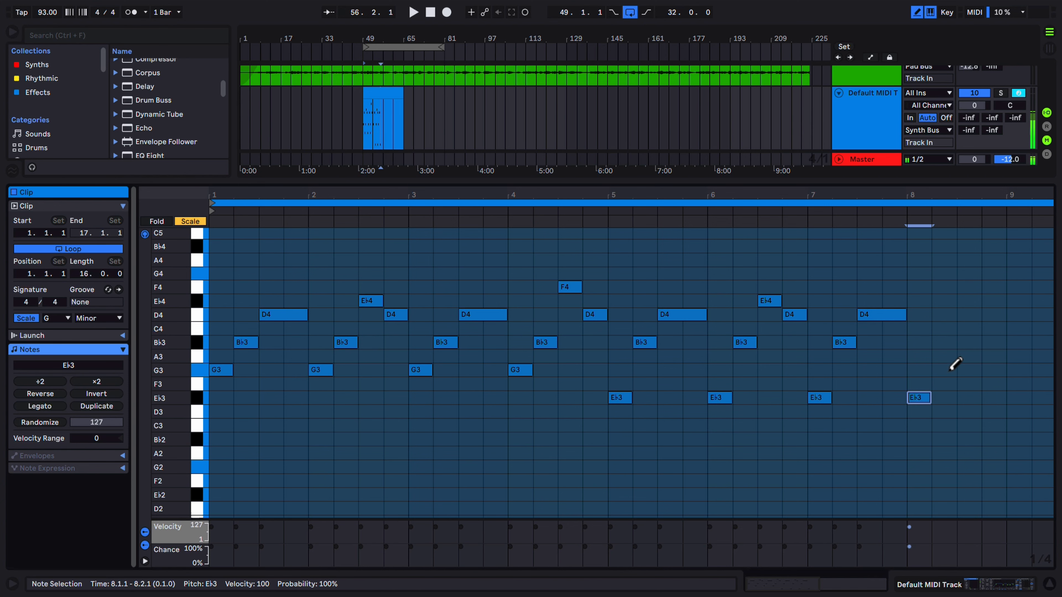
pyautogui.click(942, 342)
pyautogui.click(966, 287)
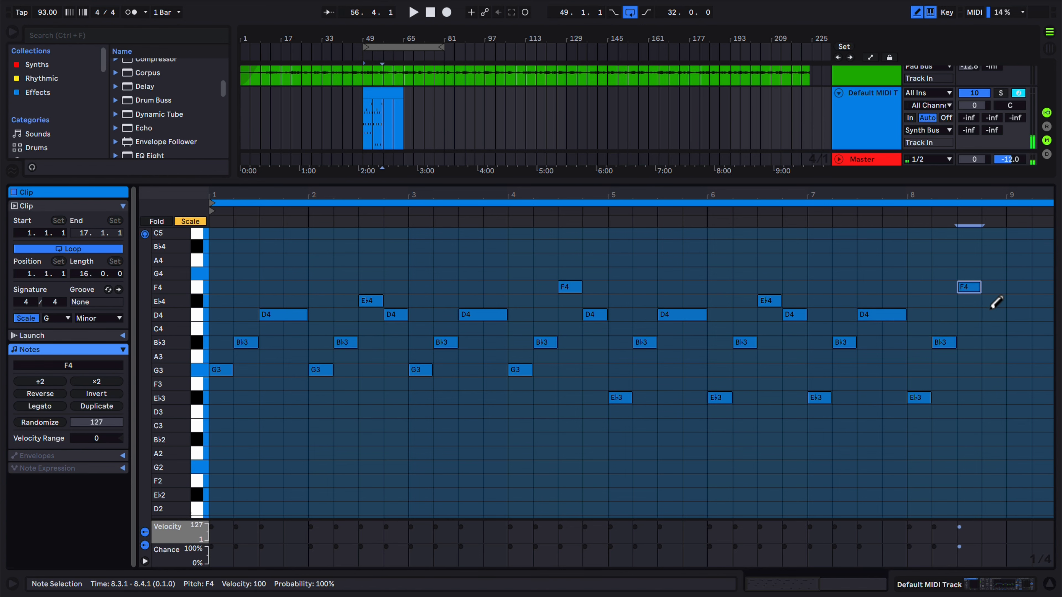
pyautogui.click(994, 314)
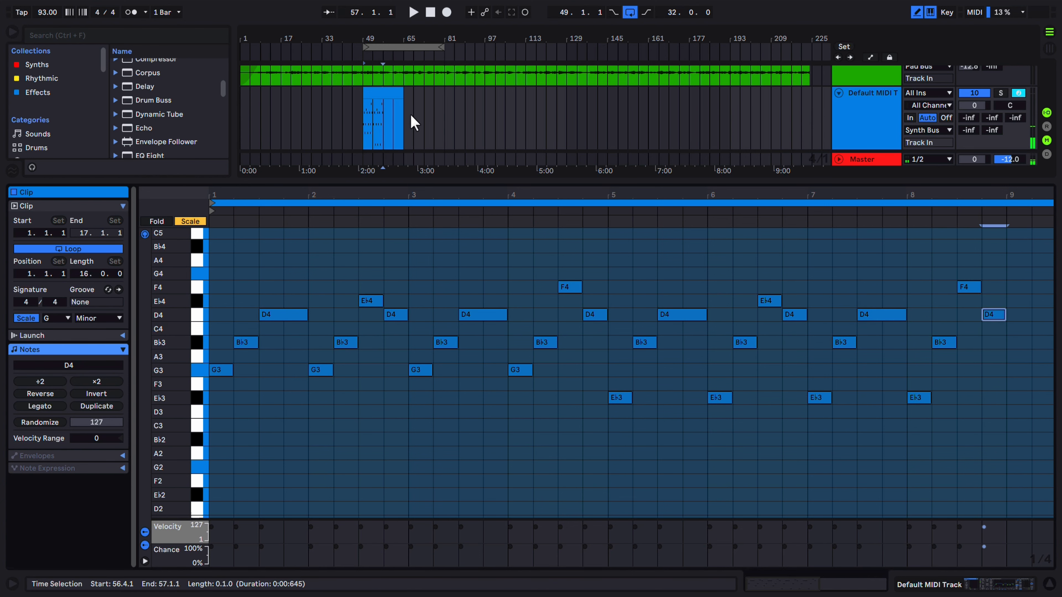
# Shorten the melody clip to eight bars in the arrangement and duplicate it three times, up to bar 81
pyautogui.moveTo(404, 101); pyautogui.dragTo(382, 101)
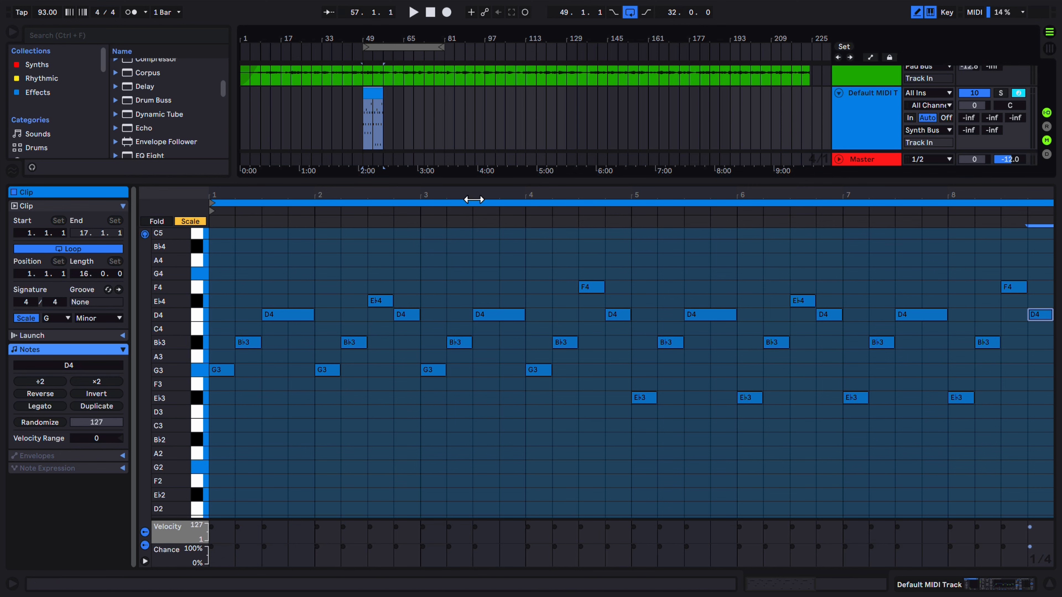
pyautogui.moveTo(478, 183); pyautogui.dragTo(477, 468)
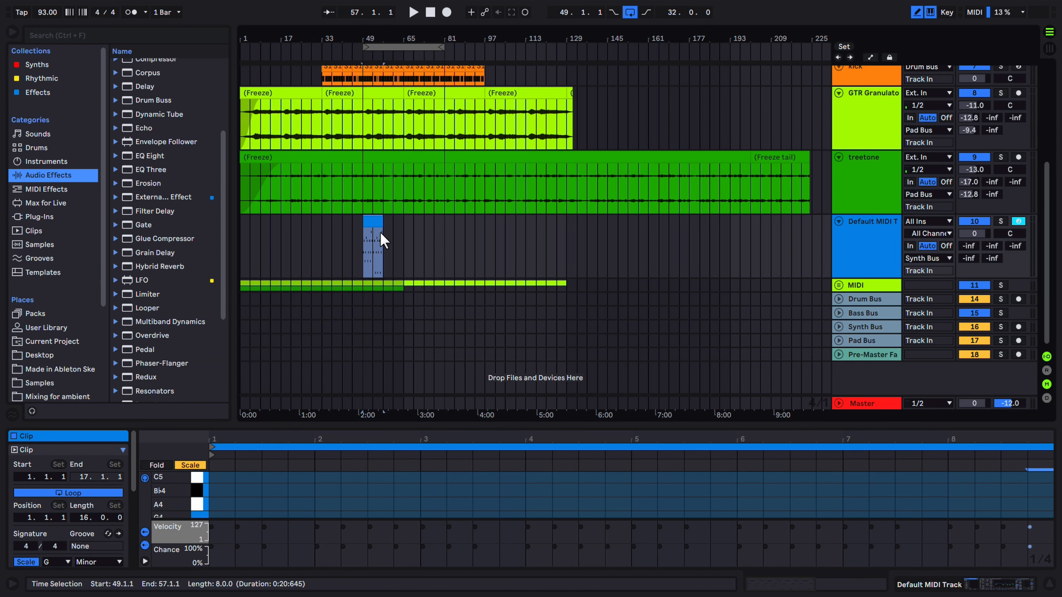
pyautogui.hotkey('ctrl', 'd')
pyautogui.hotkey('ctrl', 'd')
pyautogui.hotkey('ctrl', 'd')
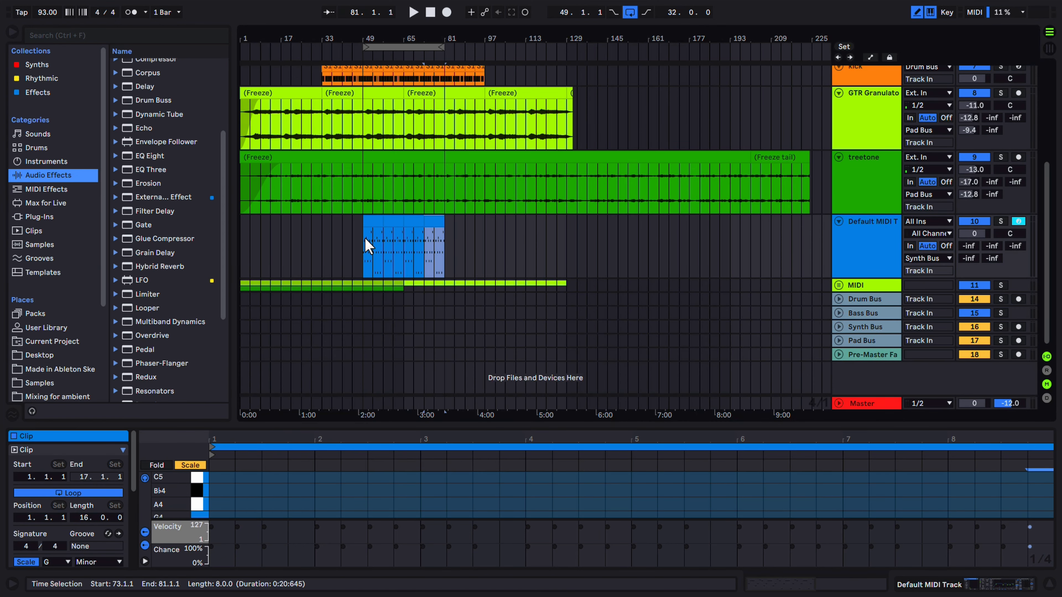
# Play the arrangement from bar 49 and raise the melody track's ValhallaDelay send to -5.6 dB
pyautogui.click(365, 240)
pyautogui.press('space')
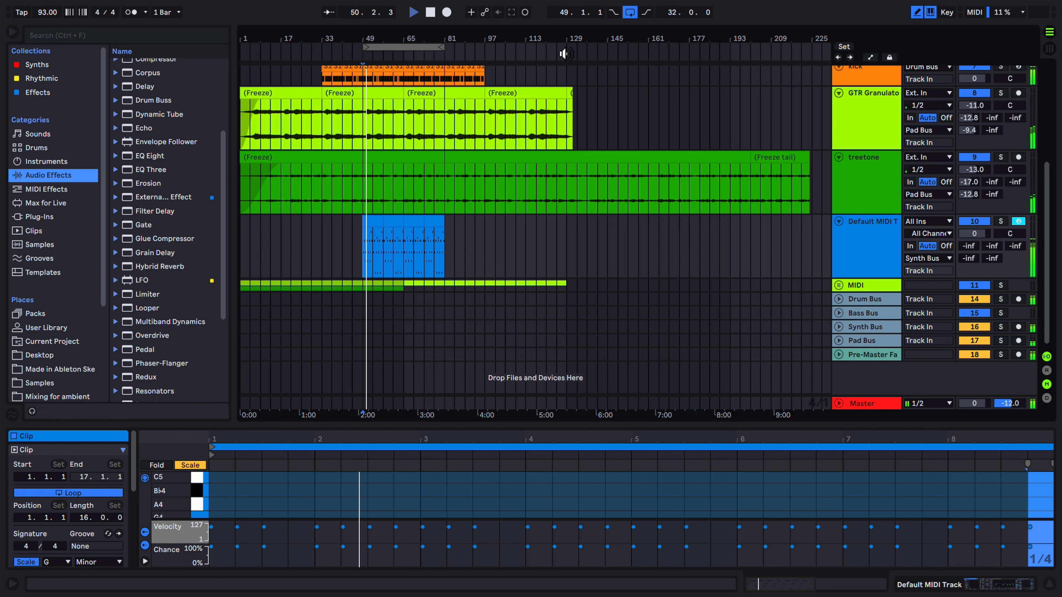
pyautogui.moveTo(494, 38); pyautogui.dragTo(534, 65)
pyautogui.scroll(5, 510, 153)
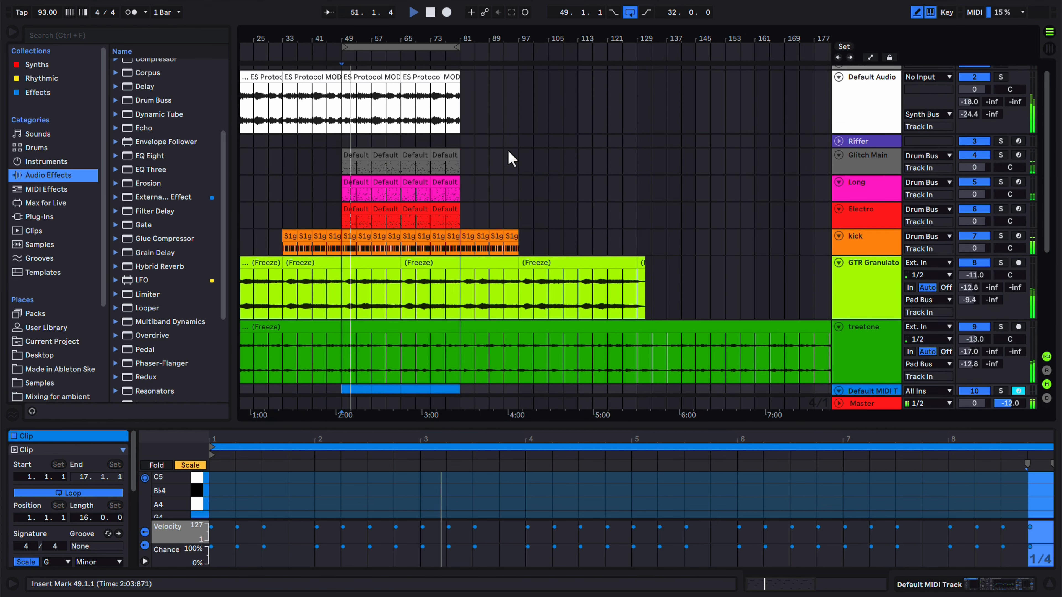
pyautogui.scroll(-1, 509, 151)
pyautogui.scroll(-3, 510, 159)
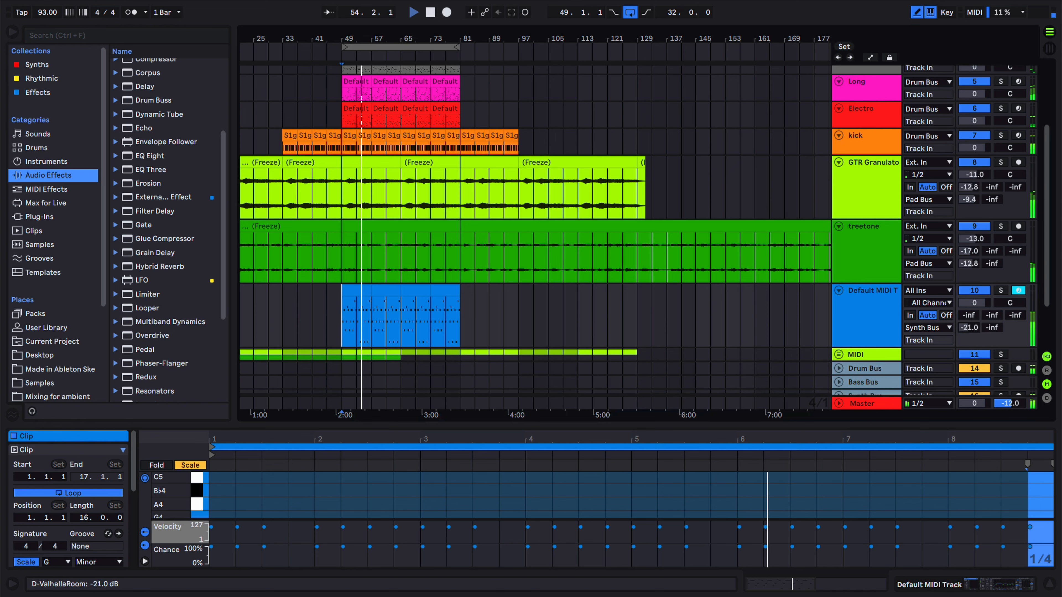
pyautogui.moveTo(970, 315); pyautogui.dragTo(970, 270)
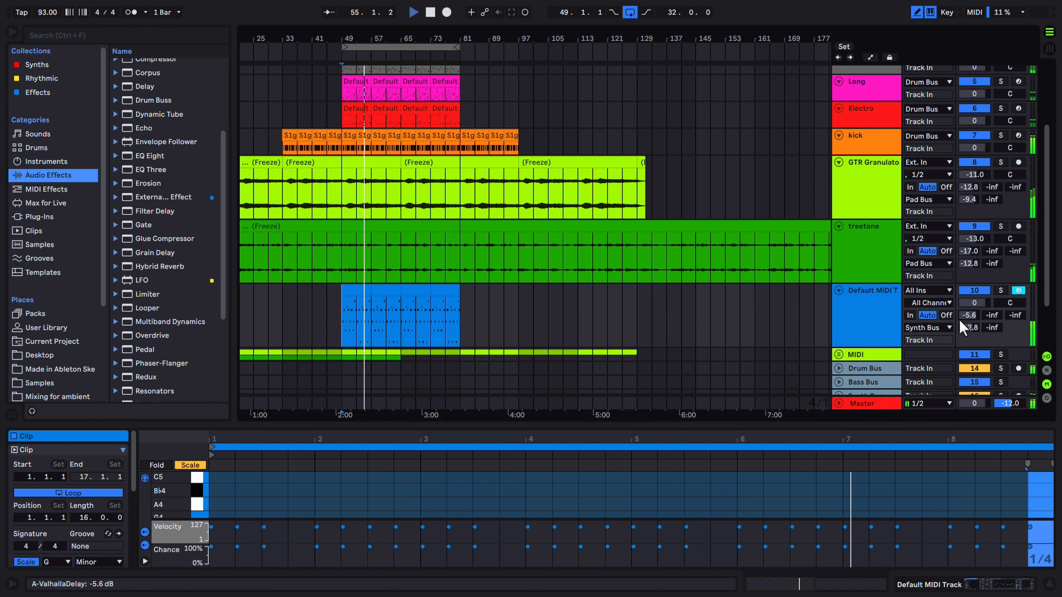
# Open the ValhallaDelay plug-in on return track A in the Session View mixer to examine its settings
pyautogui.hotkey('shift', 'Tab')
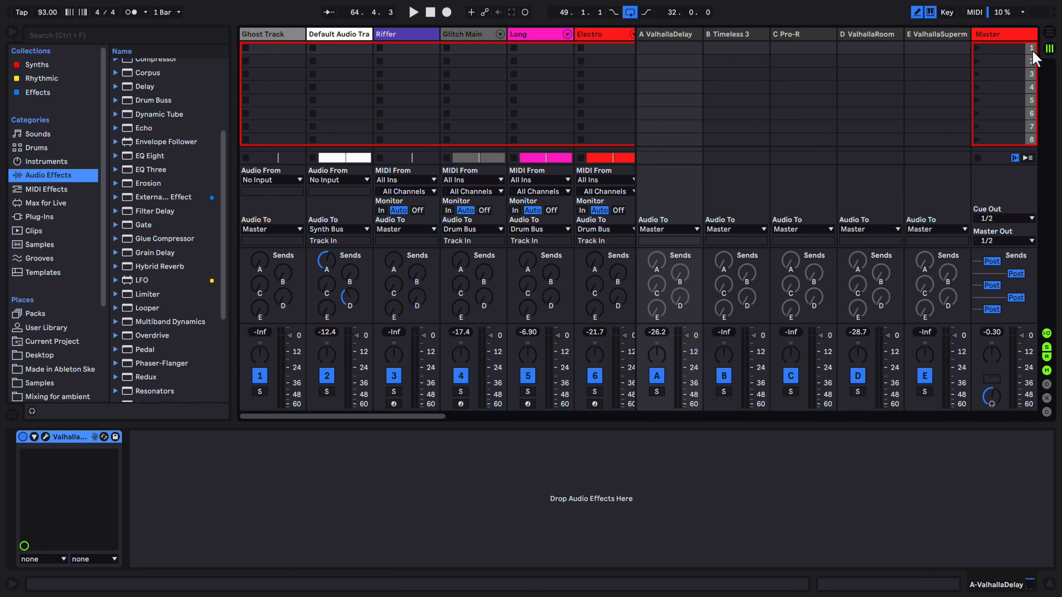
pyautogui.click(1050, 49)
pyautogui.click(686, 34)
pyautogui.click(45, 436)
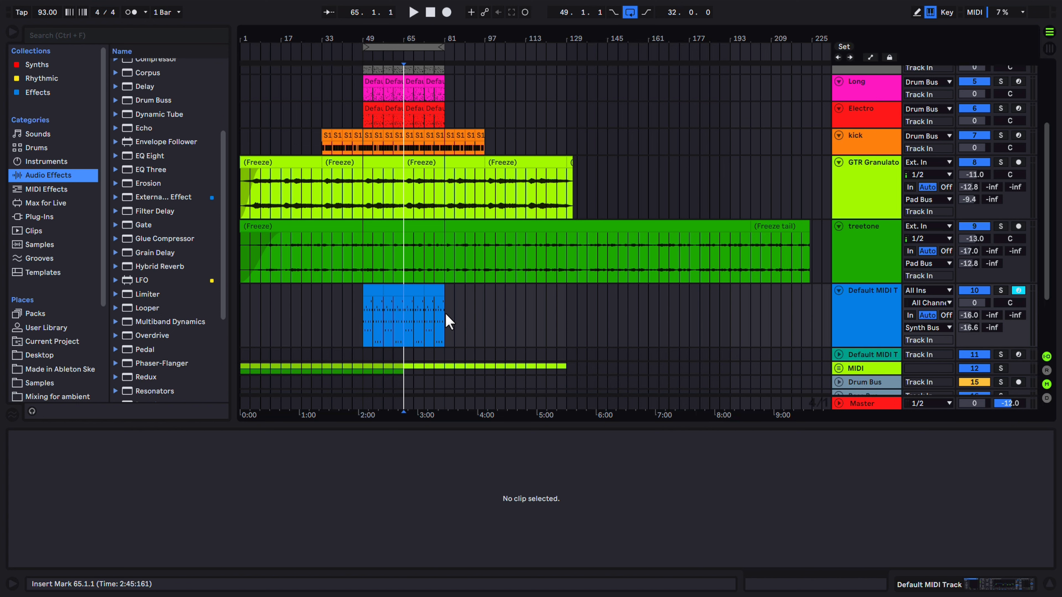
# Insert an empty eight-bar MIDI clip from bar 49 to 57 on the MIDI track below the melody and enlarge the note editor
pyautogui.click(372, 354)
pyautogui.moveTo(362, 356); pyautogui.dragTo(382, 357)
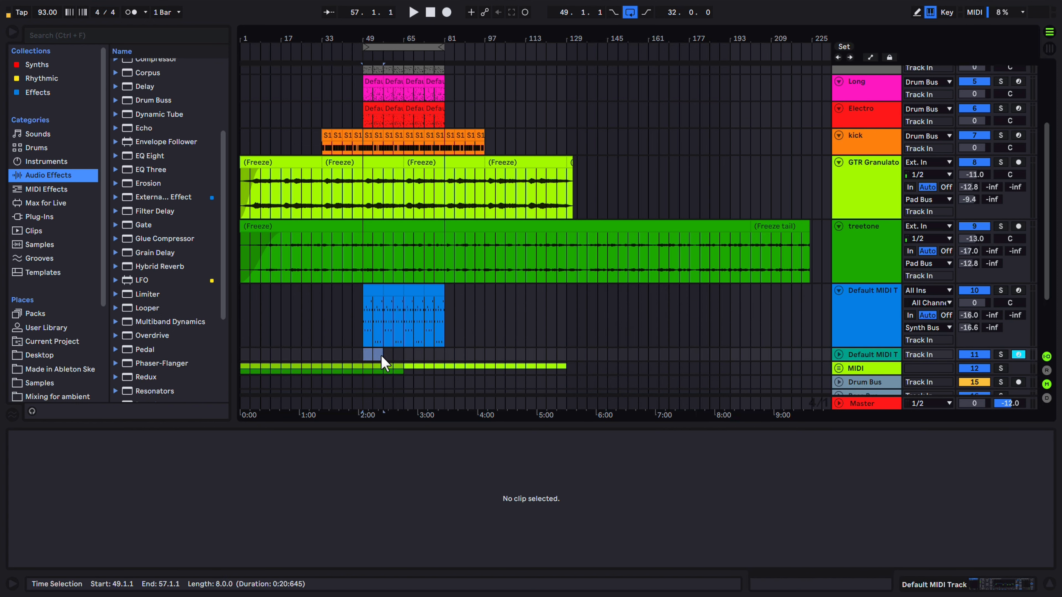
pyautogui.hotkey('ctrl', 'shift', 'm')
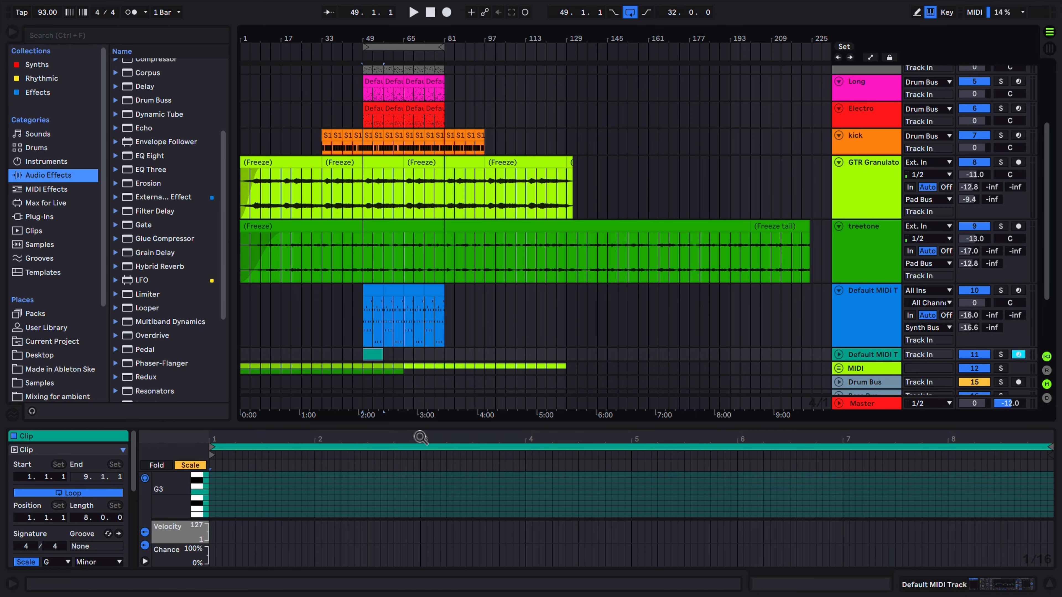
pyautogui.moveTo(420, 426); pyautogui.dragTo(415, 176)
# Set the new clip's grid to 1/8 and draw eighth notes G2, B♭2, C3 and D3 on the four beats of bar 1
pyautogui.rightClick(293, 323)
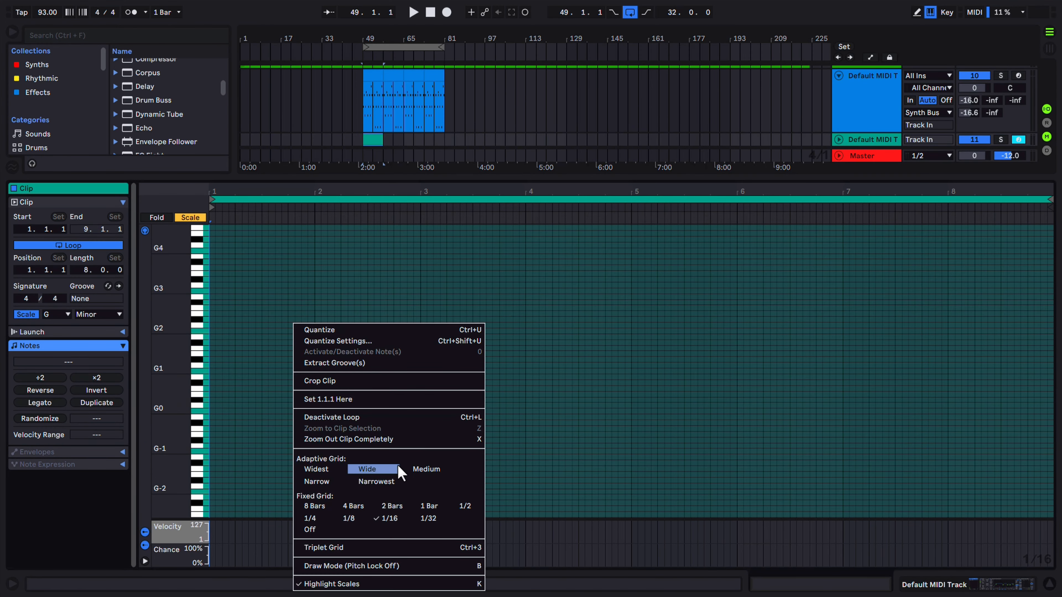
pyautogui.click(353, 518)
pyautogui.moveTo(166, 356); pyautogui.dragTo(171, 381)
pyautogui.moveTo(246, 189); pyautogui.dragTo(246, 200)
pyautogui.rightClick(278, 355)
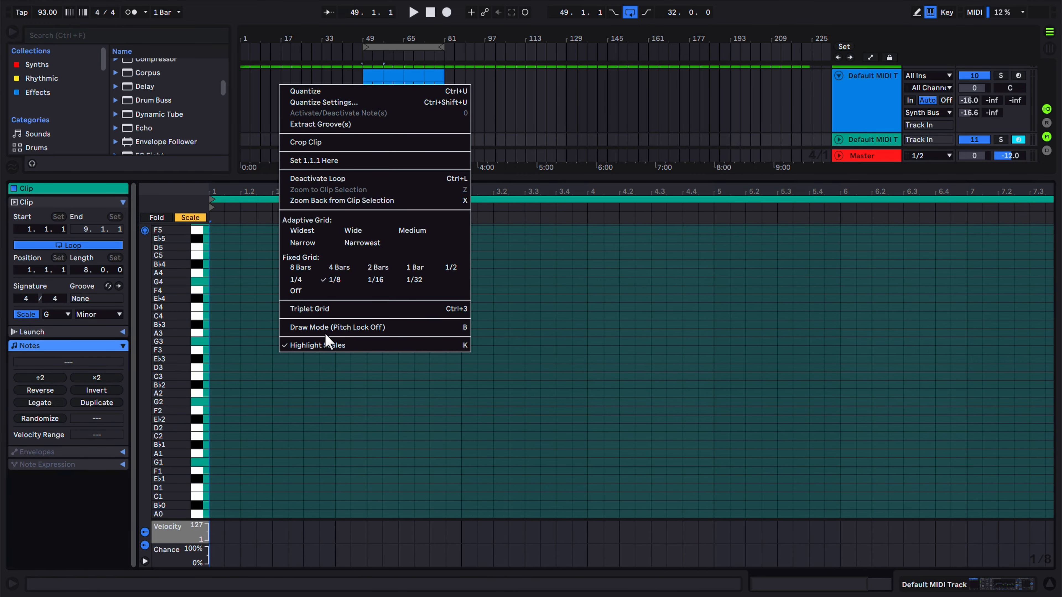
pyautogui.click(324, 328)
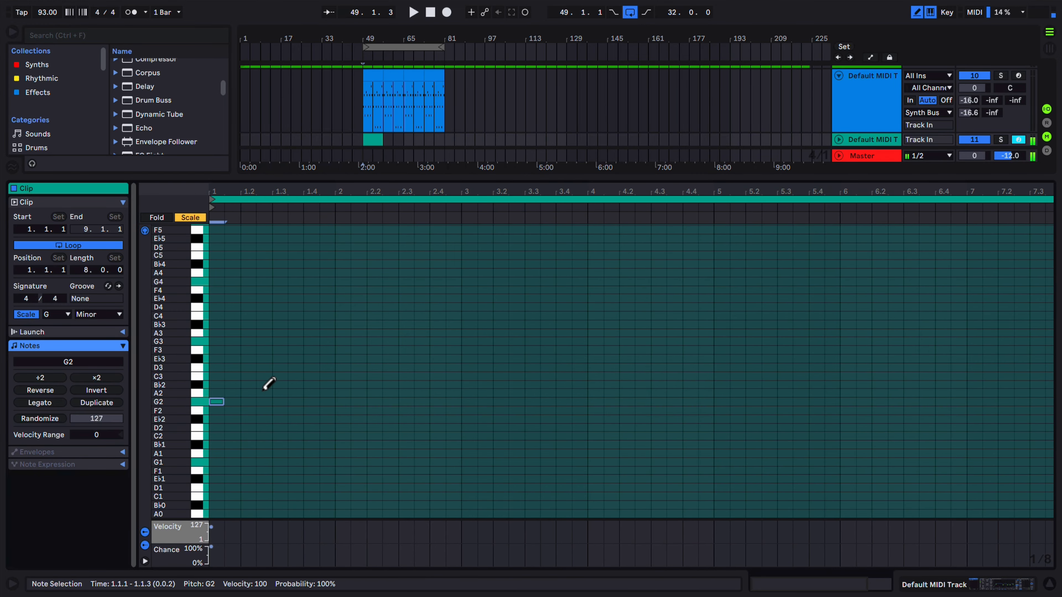
pyautogui.click(250, 384)
pyautogui.click(280, 376)
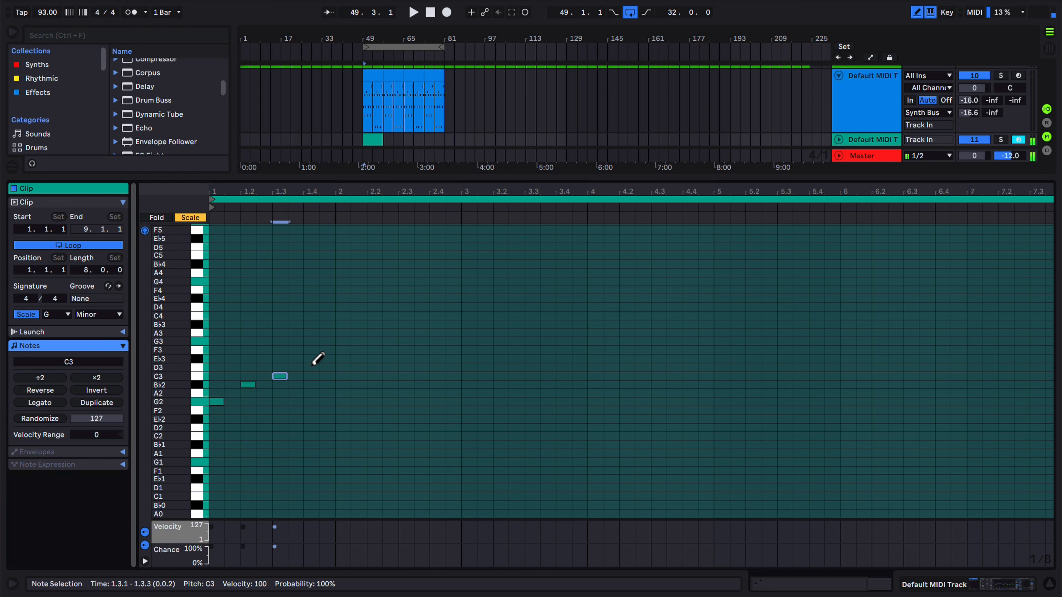
pyautogui.click(313, 367)
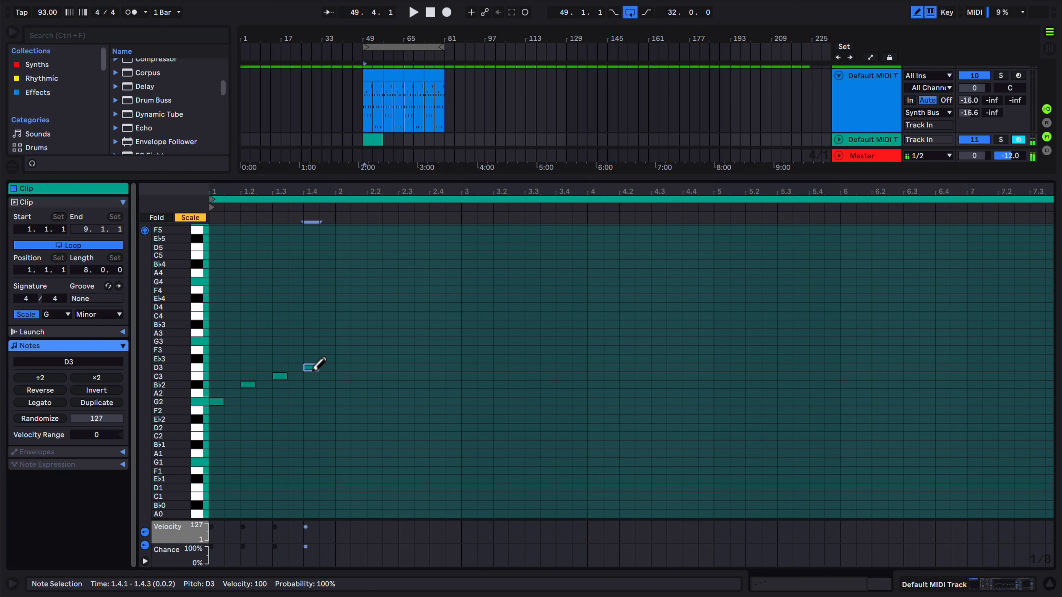
# Select the four notes of bar 1 and duplicate them into bars 2, 3 and 4
pyautogui.press('b')
pyautogui.moveTo(333, 415); pyautogui.dragTo(206, 341)
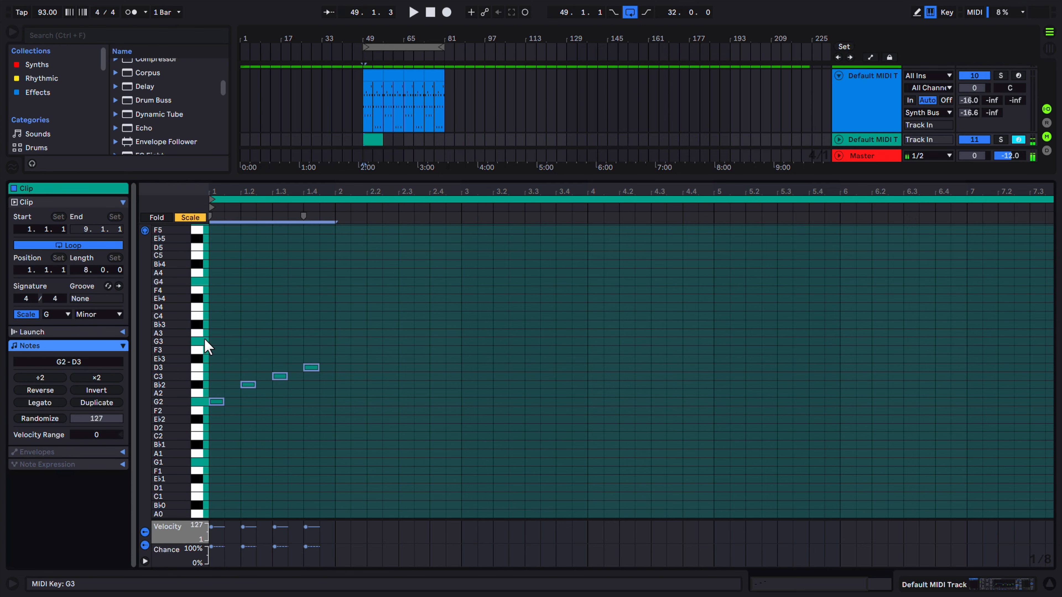
pyautogui.hotkey('ctrl', 'd')
pyautogui.hotkey('ctrl', 'd')
pyautogui.hotkey('ctrl', 'd')
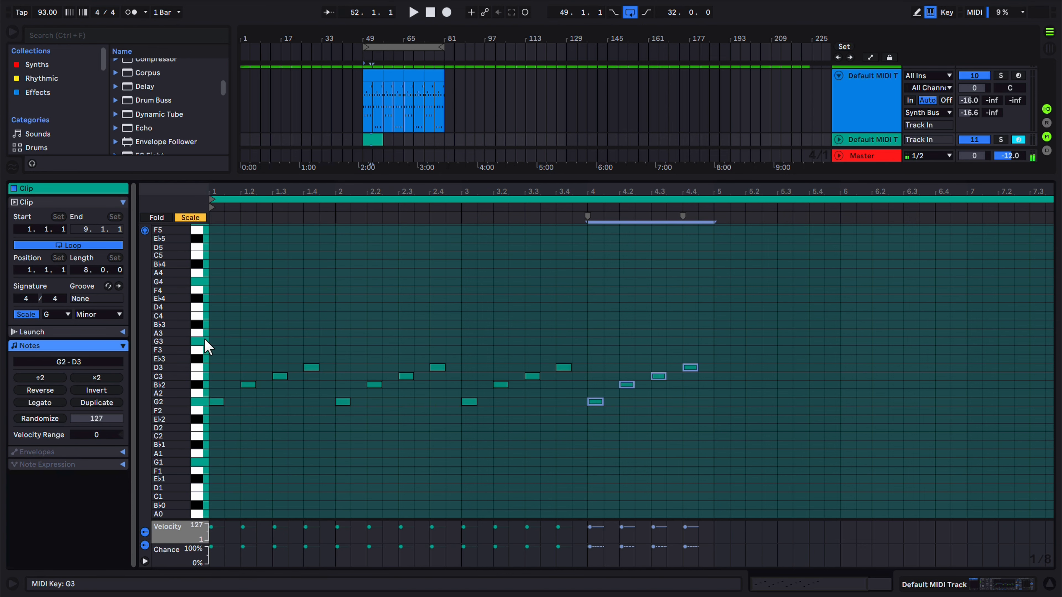
# Draw consecutive eighth notes E♭2, B♭2, A2, G2 and E♭3 from the start of bar 5, and an eighth-note D3 on beat 4
pyautogui.moveTo(766, 190)
pyautogui.mouseDown()
pyautogui.moveTo(599, 190)
pyautogui.moveTo(609, 176)
pyautogui.mouseUp()
pyautogui.rightClick(633, 438)
pyautogui.click(644, 408)
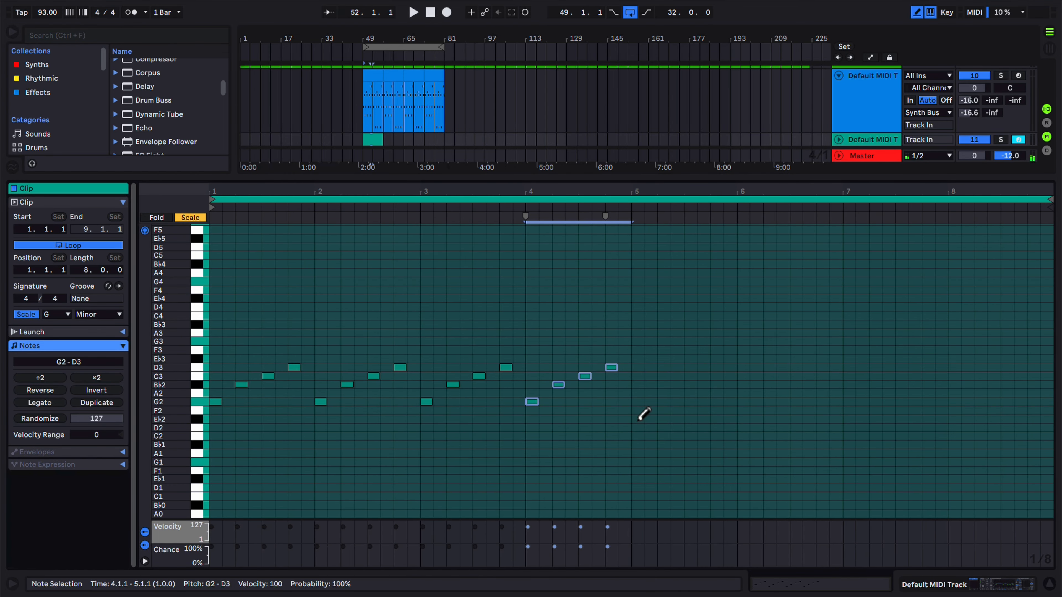
pyautogui.click(638, 419)
pyautogui.click(651, 384)
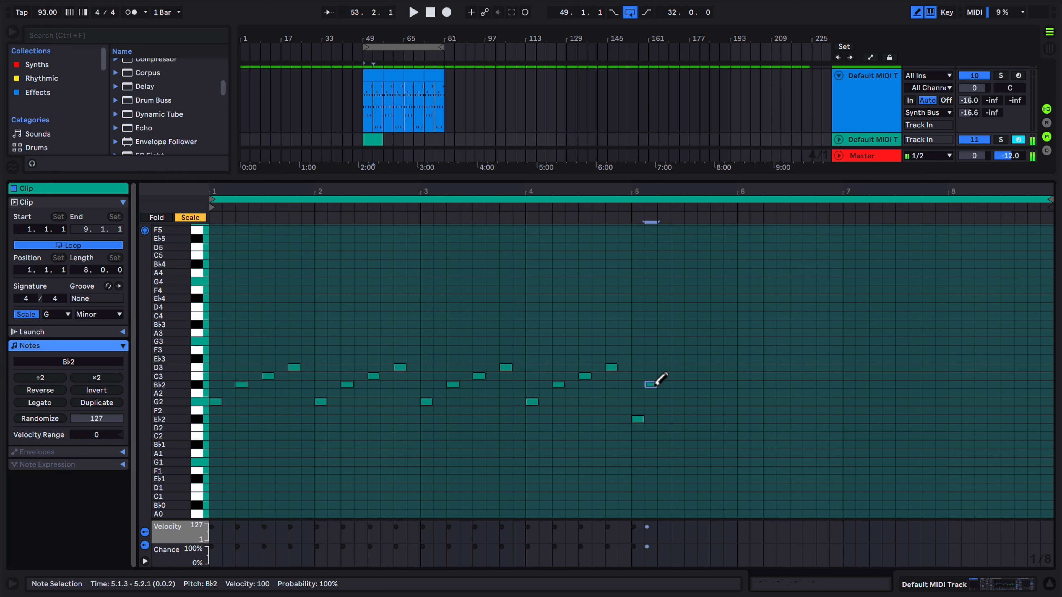
pyautogui.click(664, 393)
pyautogui.click(677, 402)
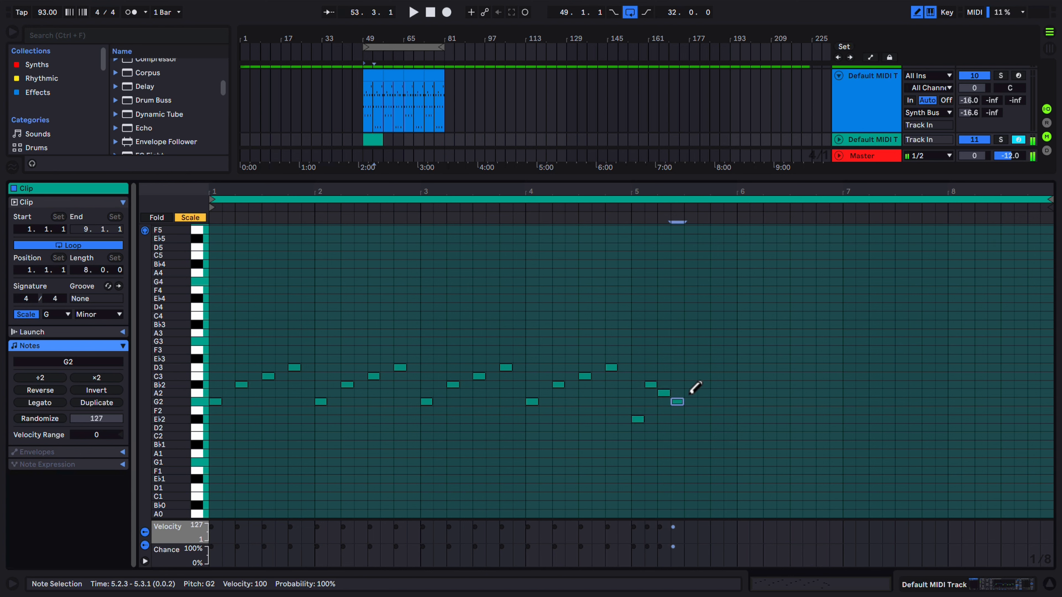
pyautogui.click(691, 358)
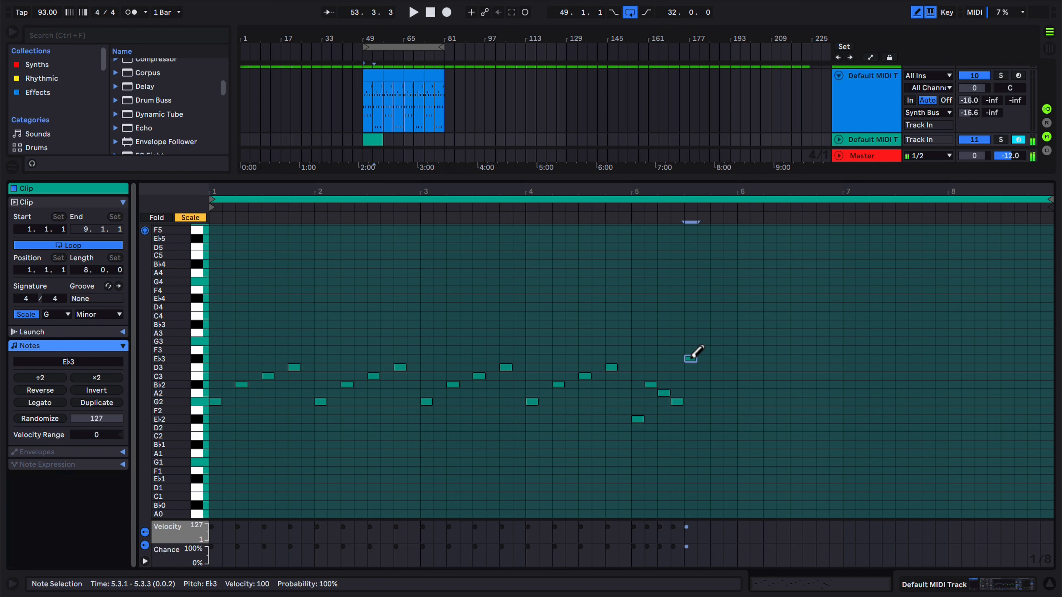
pyautogui.click(717, 367)
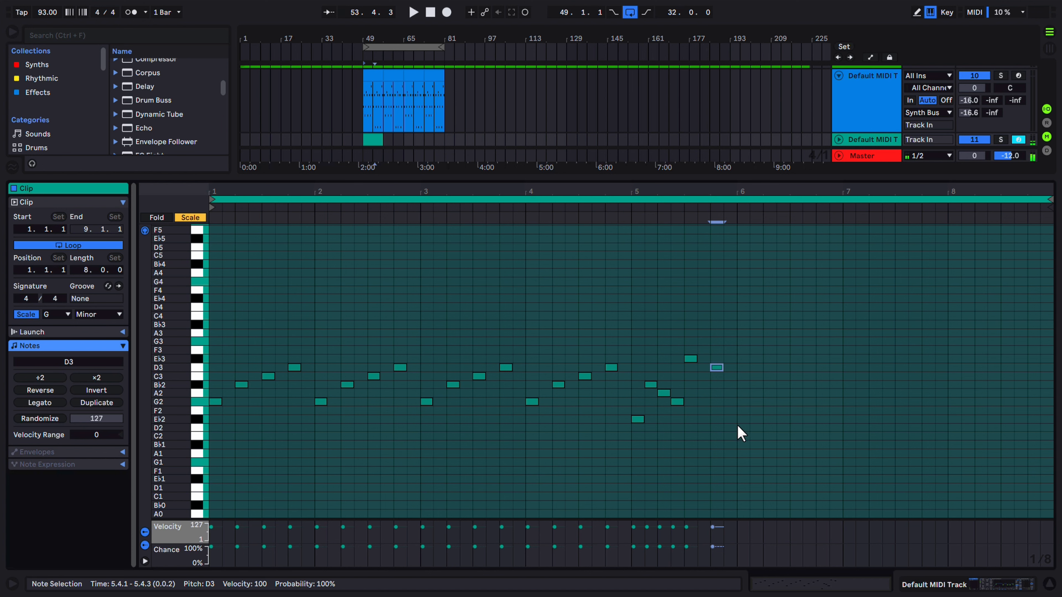
# Duplicate the notes of bar 5 into bars 6, 7 and 8, and raise the E♭3 in bar 8 to F3
pyautogui.moveTo(734, 431); pyautogui.dragTo(641, 330)
pyautogui.hotkey('ctrl', 'd')
pyautogui.hotkey('ctrl', 'd')
pyautogui.hotkey('ctrl', 'd')
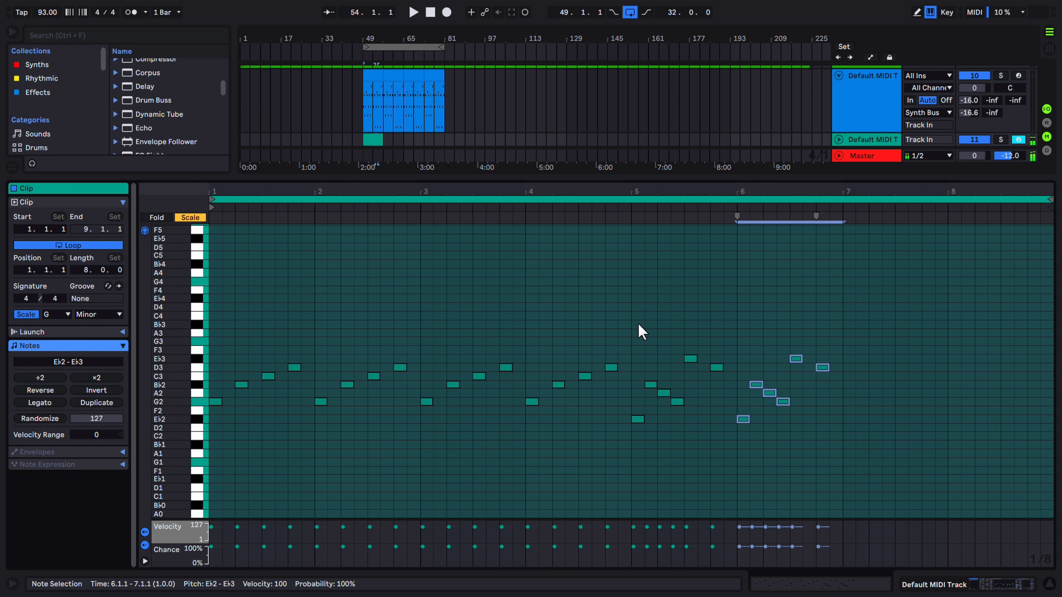
pyautogui.click(975, 340)
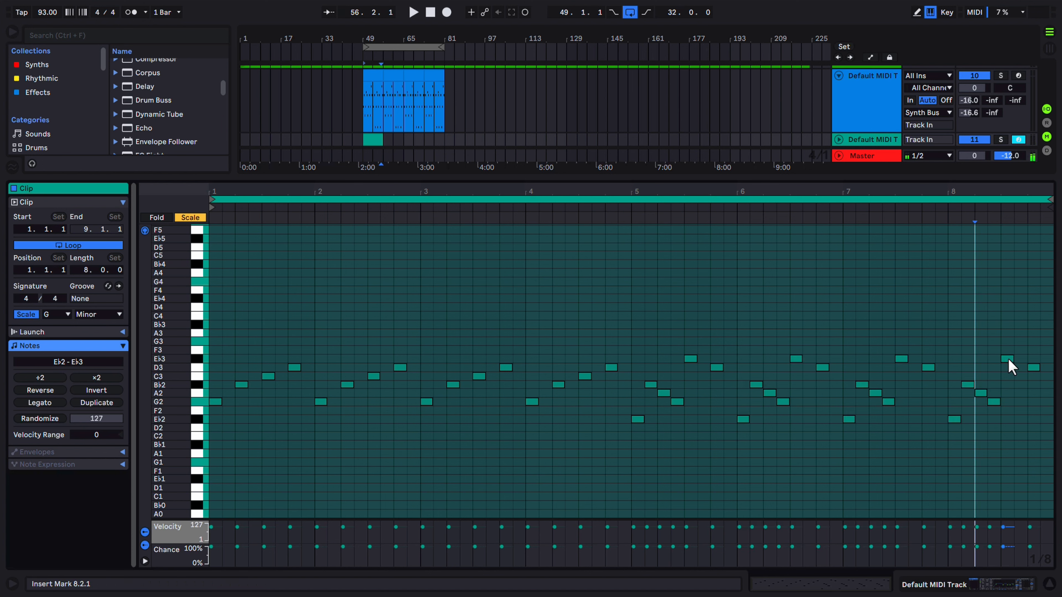
pyautogui.moveTo(1007, 357); pyautogui.dragTo(1006, 349)
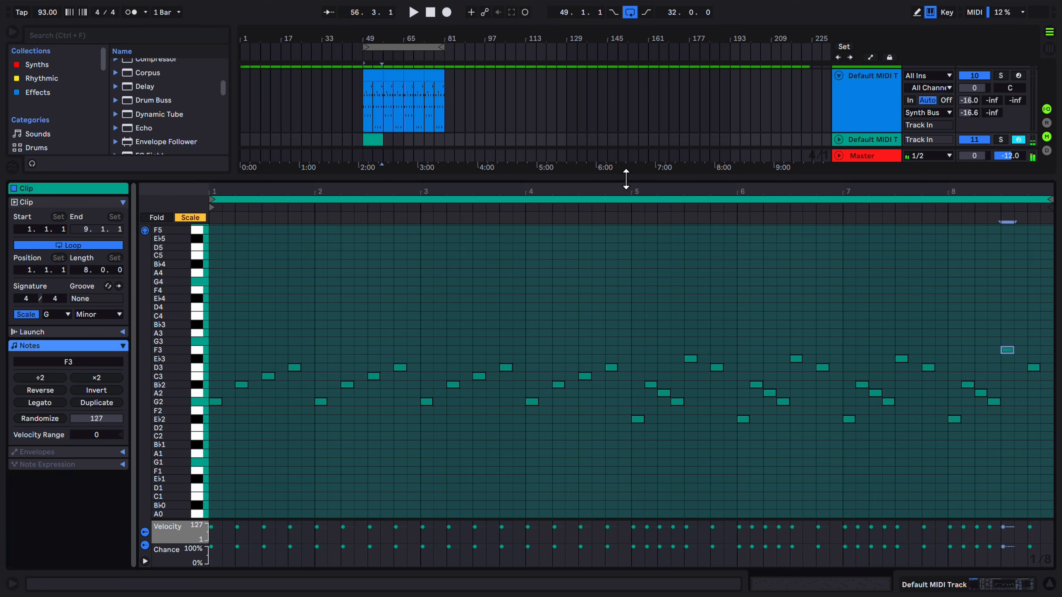
# Repeat the eight-bar clip up to bar 81 in the arrangement and play from bar 49 to hear it
pyautogui.moveTo(626, 179); pyautogui.dragTo(621, 430)
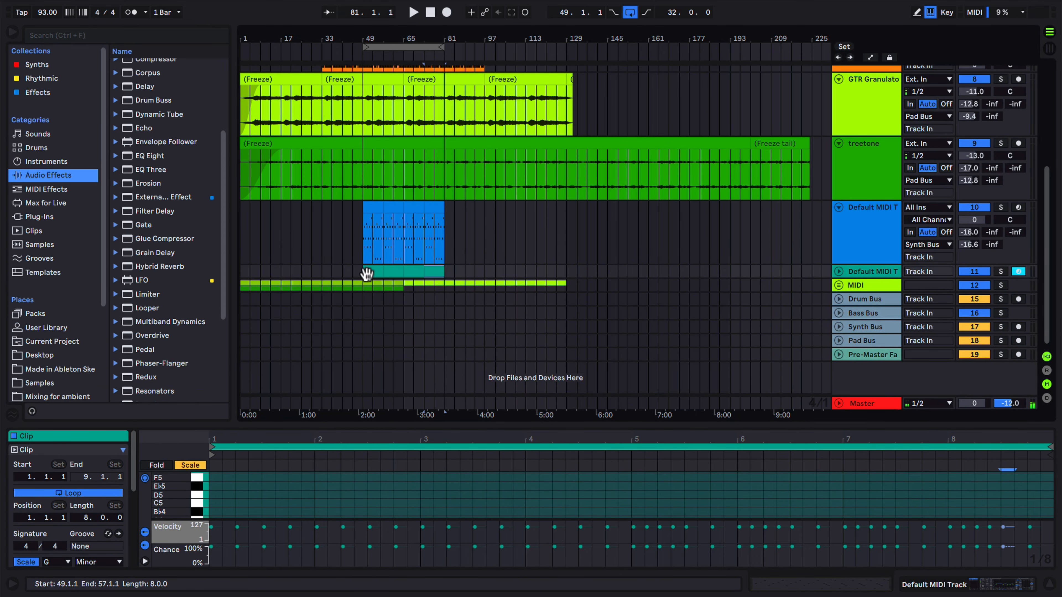
pyautogui.click(359, 271)
pyautogui.press('space')
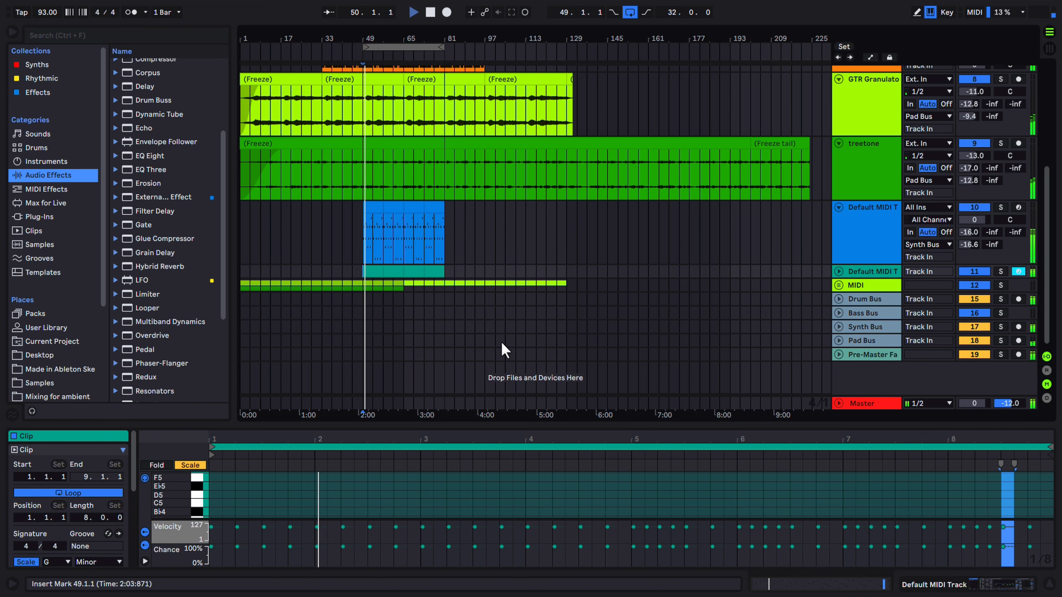
pyautogui.moveTo(552, 426); pyautogui.dragTo(545, 216)
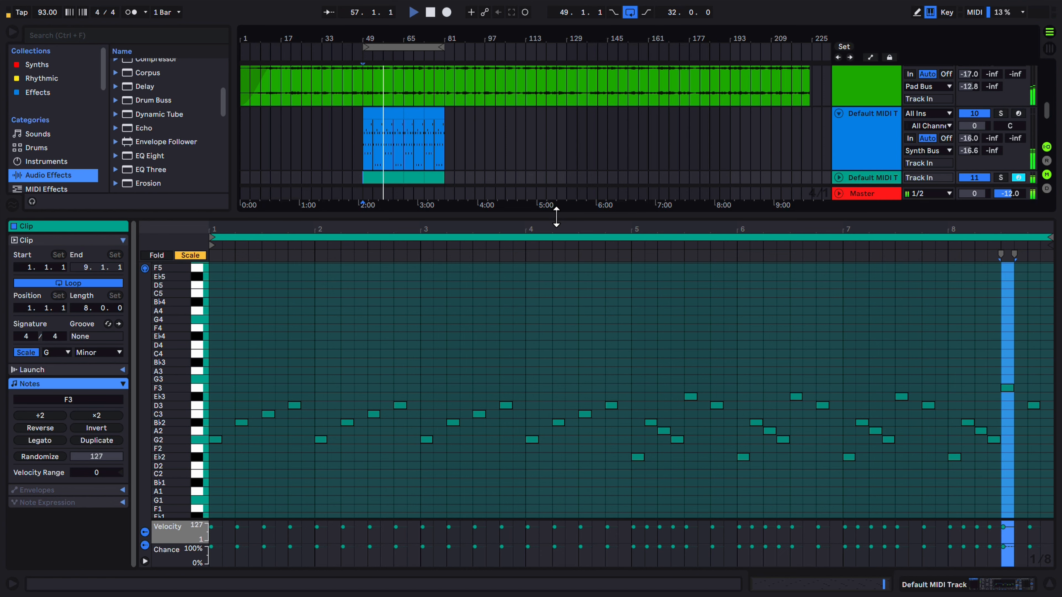
pyautogui.moveTo(556, 216); pyautogui.dragTo(559, 426)
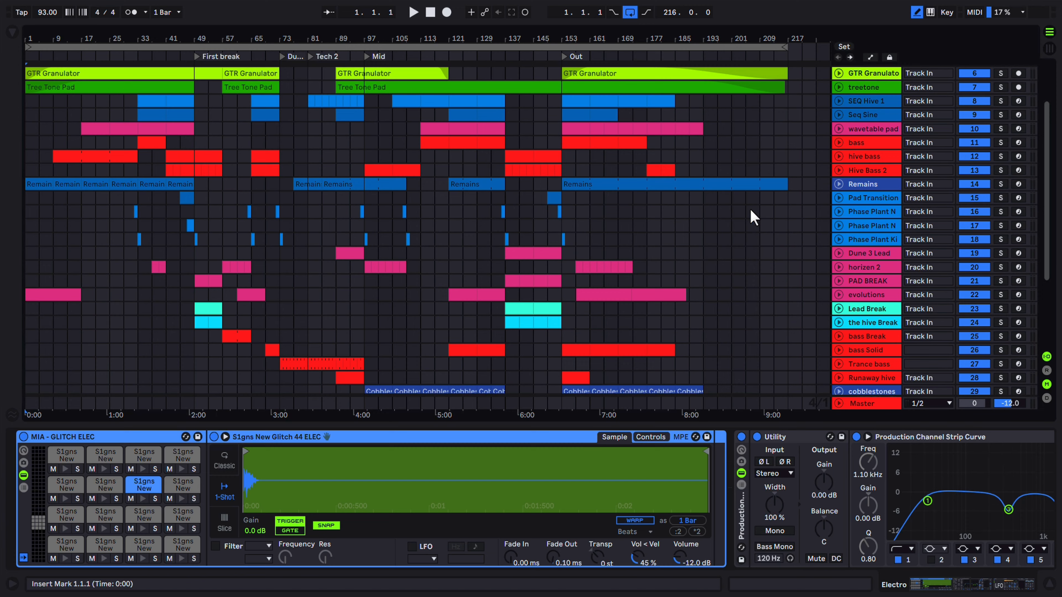
# Look through the tracks of the full-length arrangement down to the bus tracks
pyautogui.scroll(-5, 753, 222)
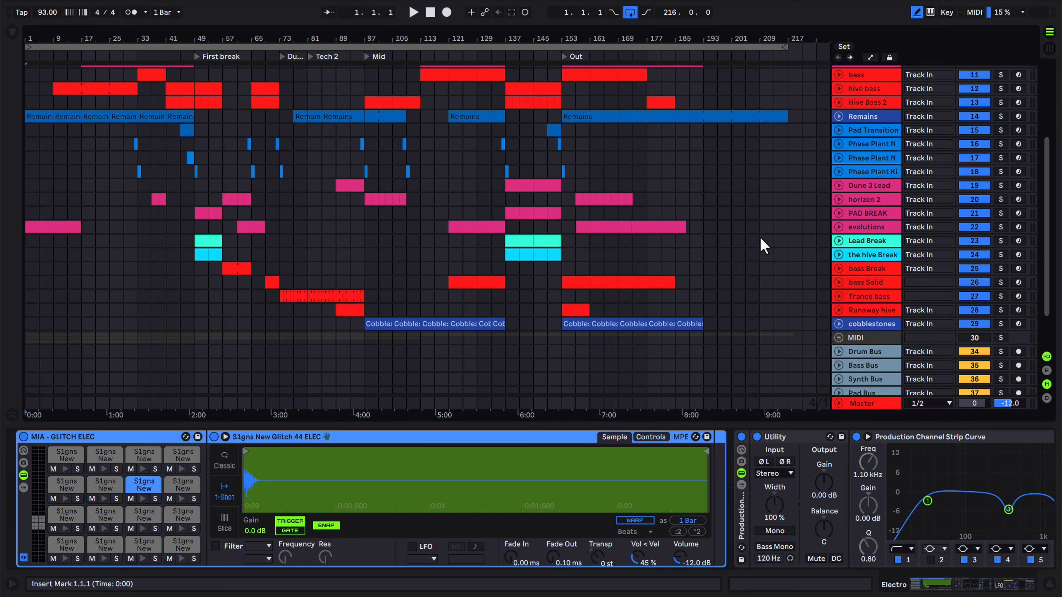
# Return to the first tracks of the arrangement and expand all tracks to show their clip contents and mixer controls
pyautogui.scroll(10, 793, 255)
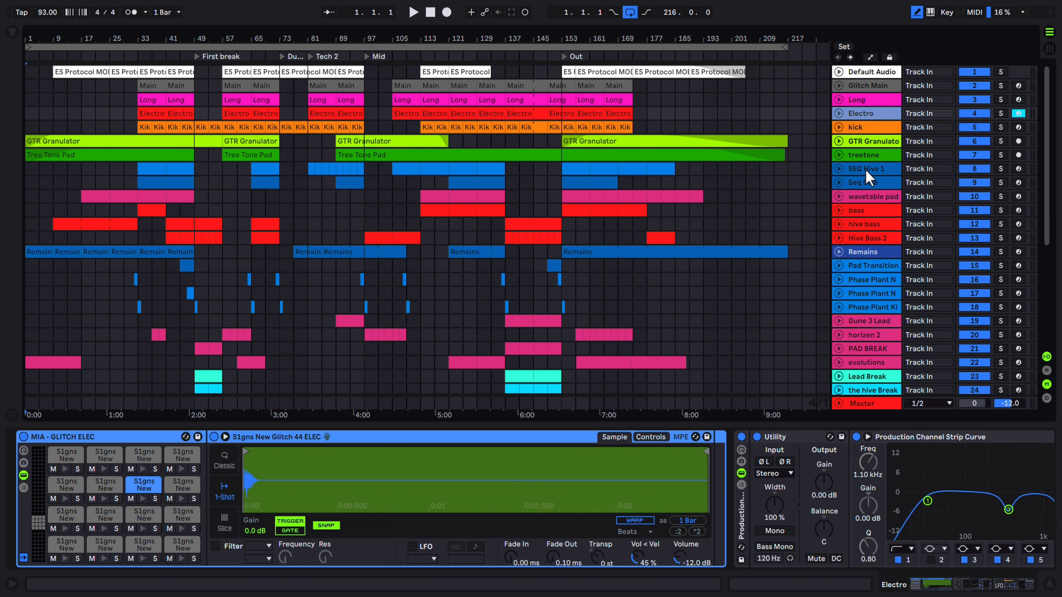
pyautogui.moveTo(861, 133); pyautogui.dragTo(869, 164)
pyautogui.scroll(3, 742, 217)
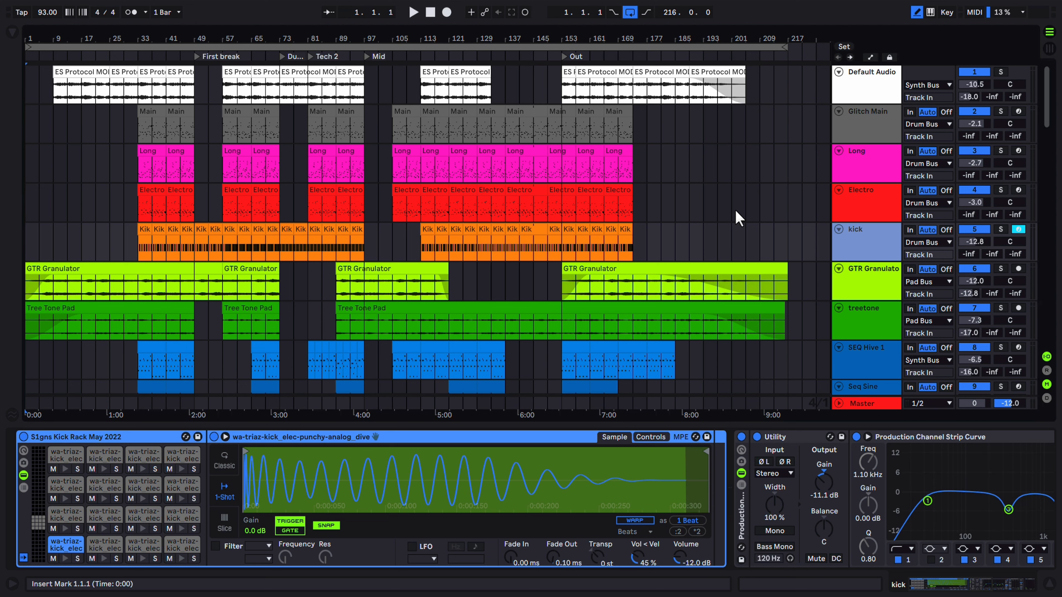
# Try duplicating the kick track with its clips and devices, and delete the duplicate
pyautogui.rightClick(862, 237)
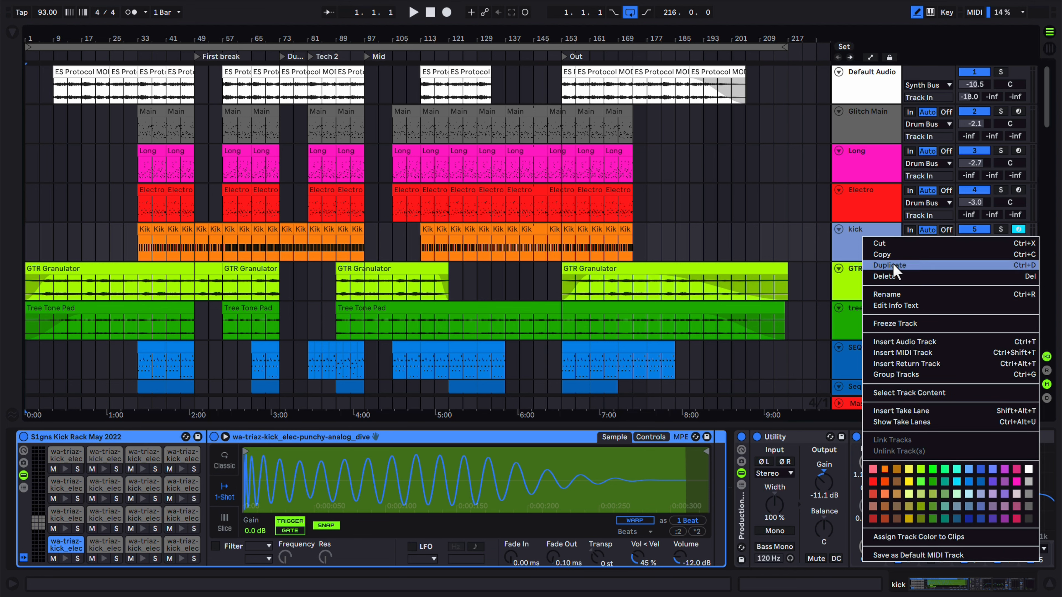
pyautogui.press('Escape')
pyautogui.hotkey('ctrl', 'd')
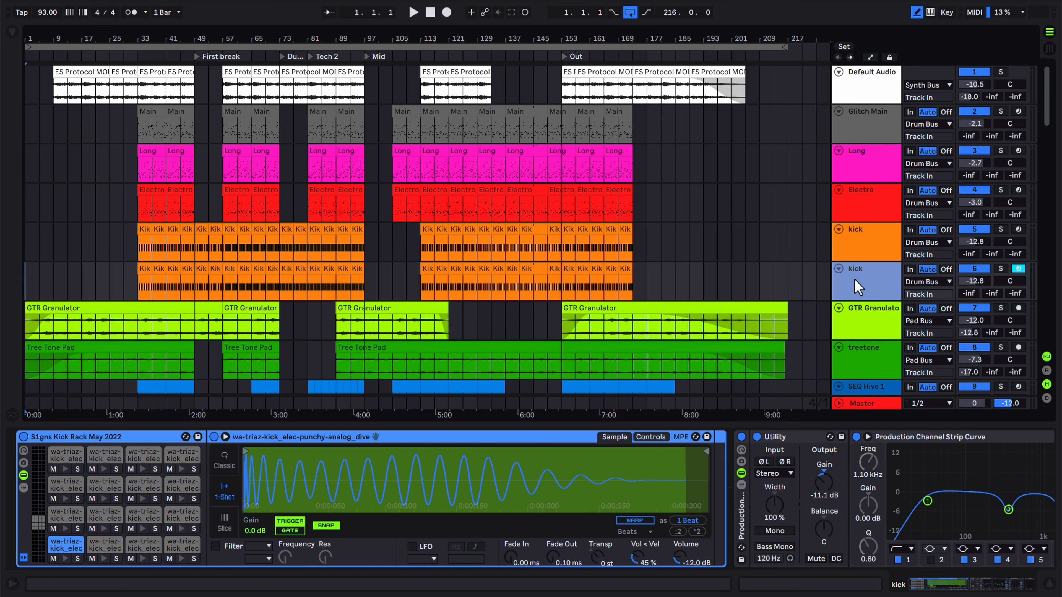
pyautogui.press('Delete')
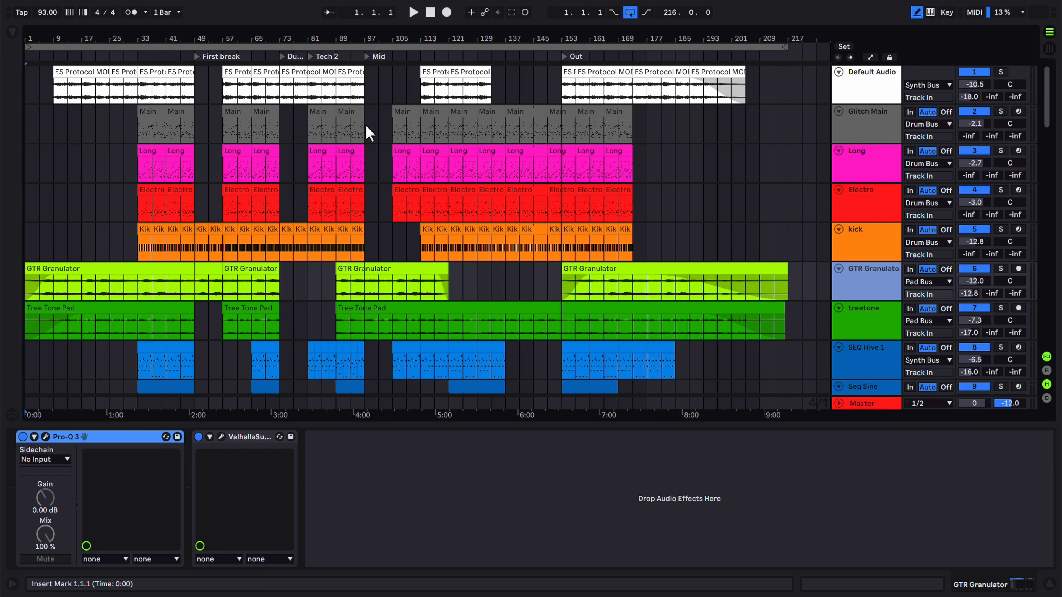
# Look over the channel strips and return tracks in Session View, and return to the arrangement
pyautogui.click(1050, 48)
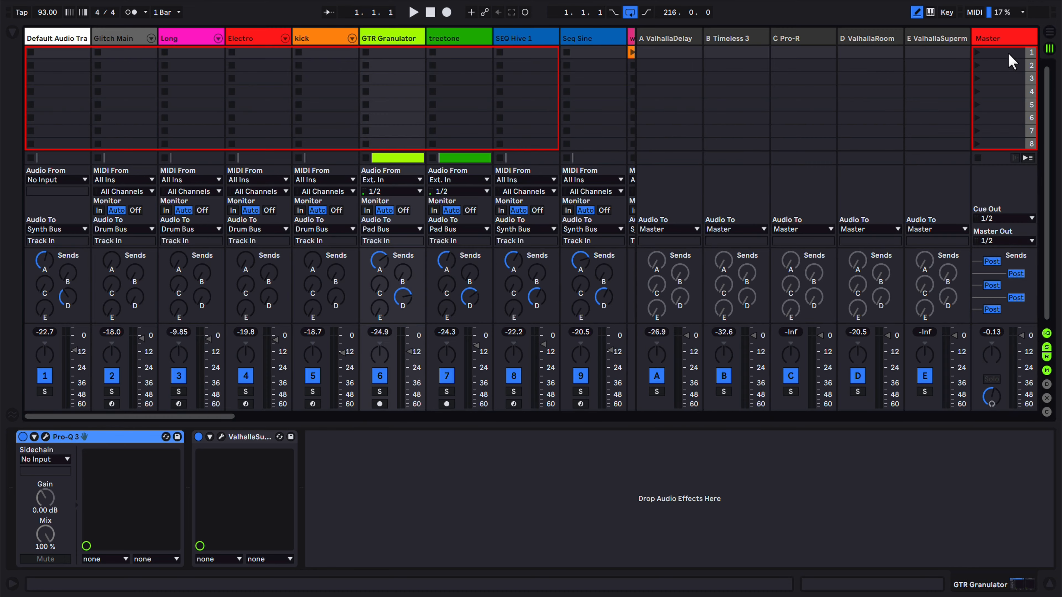
pyautogui.click(1050, 32)
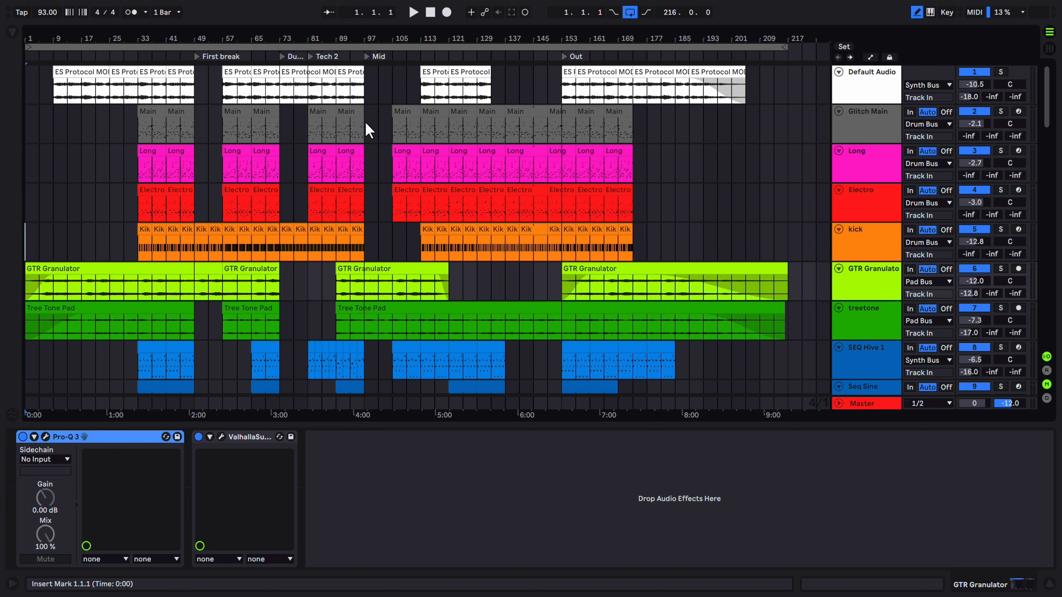
pyautogui.scroll(-5, 391, 147)
pyautogui.scroll(5, 438, 190)
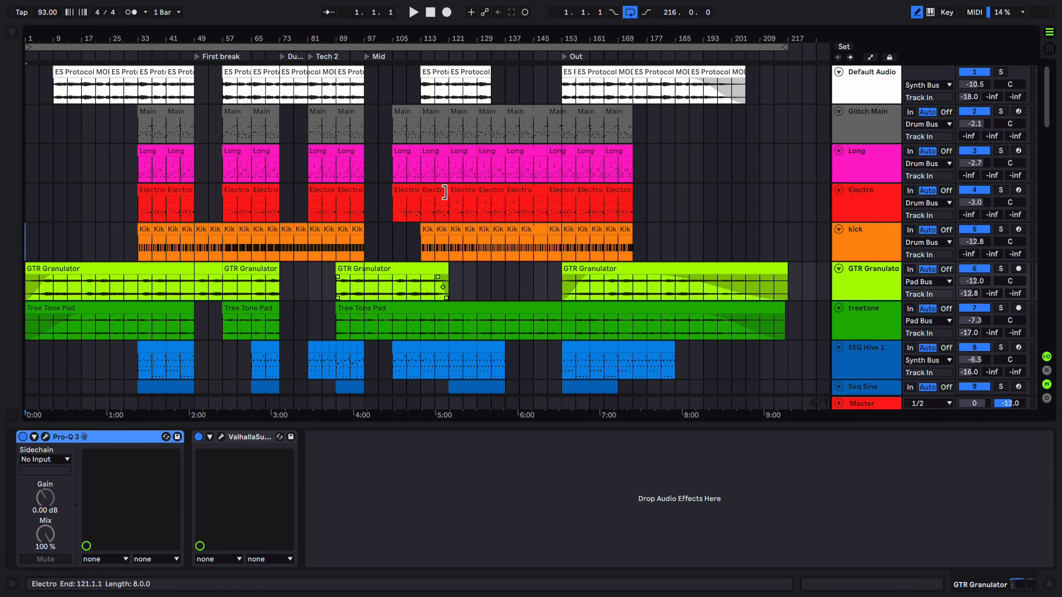
# Solo the GTR Granulator track from bar 57 and inspect its Pro-Q 3 and ValhallaSupermassive settings during playback
pyautogui.click(223, 293)
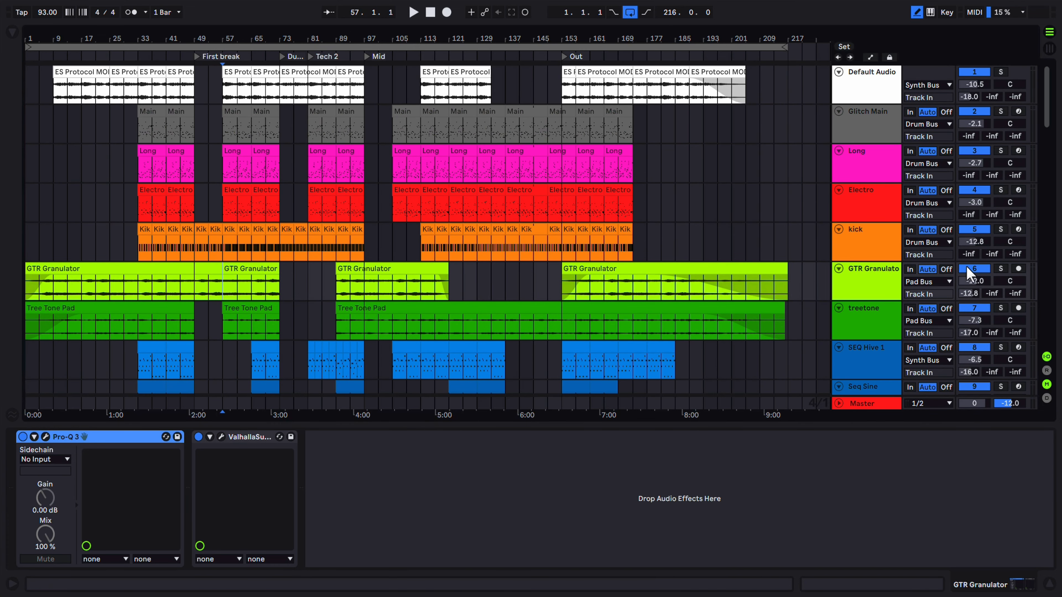
pyautogui.click(1001, 269)
pyautogui.press('space')
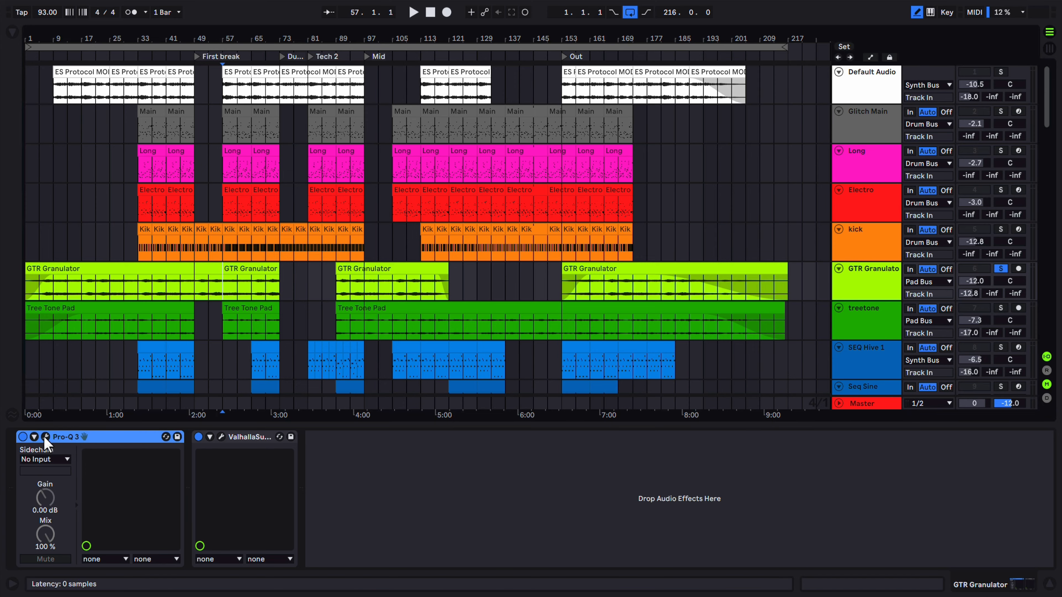
pyautogui.click(45, 436)
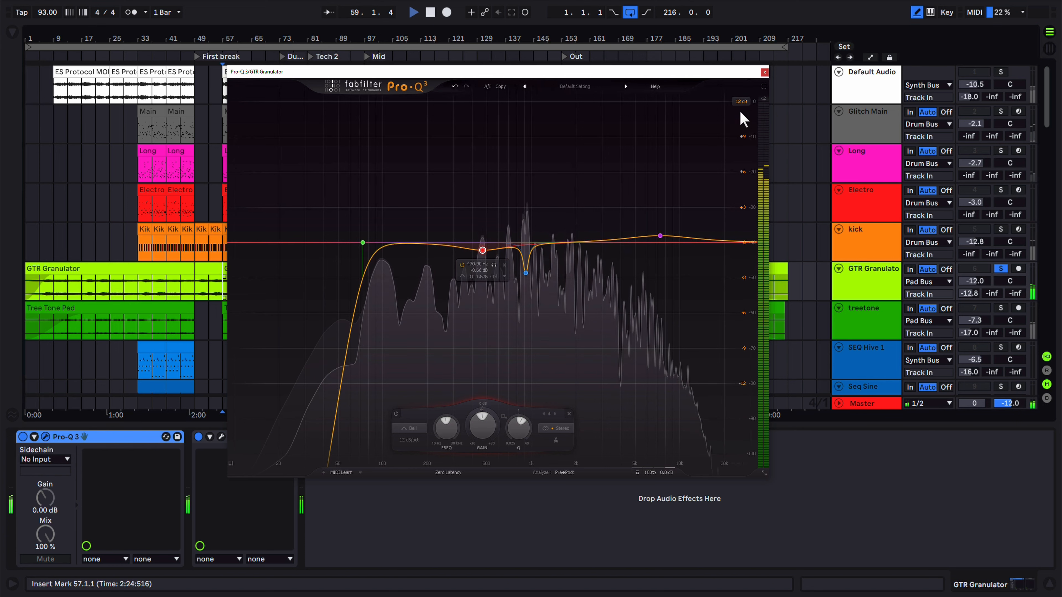
pyautogui.click(765, 72)
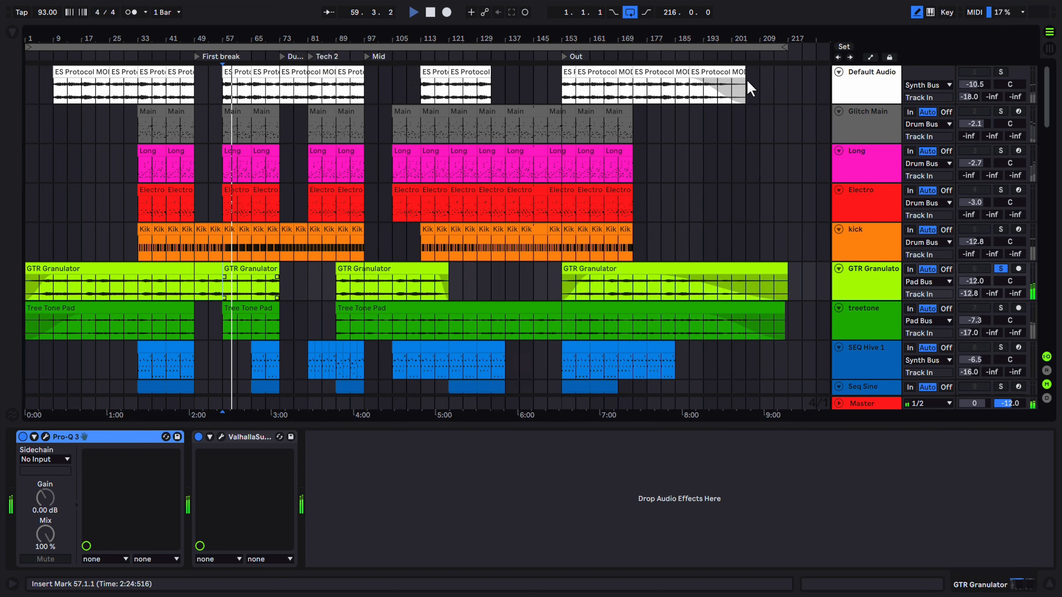
pyautogui.click(222, 437)
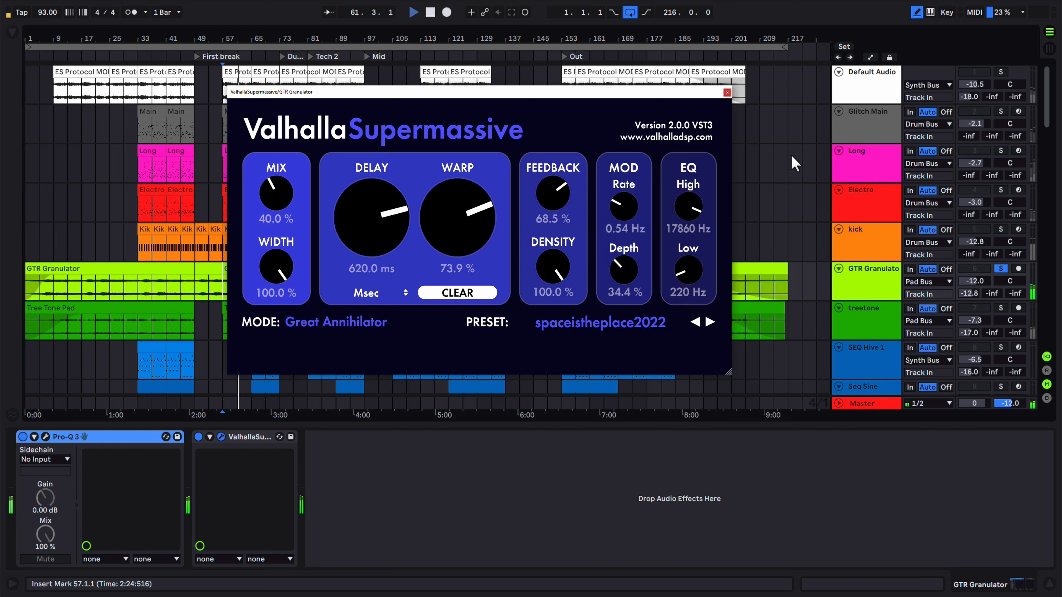
pyautogui.click(728, 92)
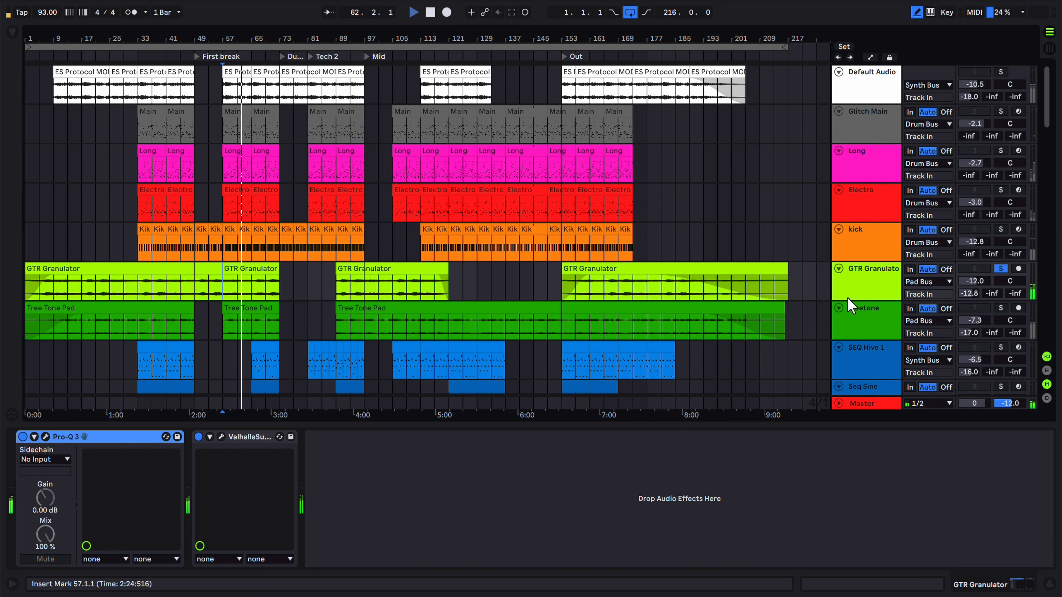
# Solo the treetone track, inspect its Pro-C 2 compressor settings during playback, and switch the solo off
pyautogui.click(1000, 308)
pyautogui.click(811, 330)
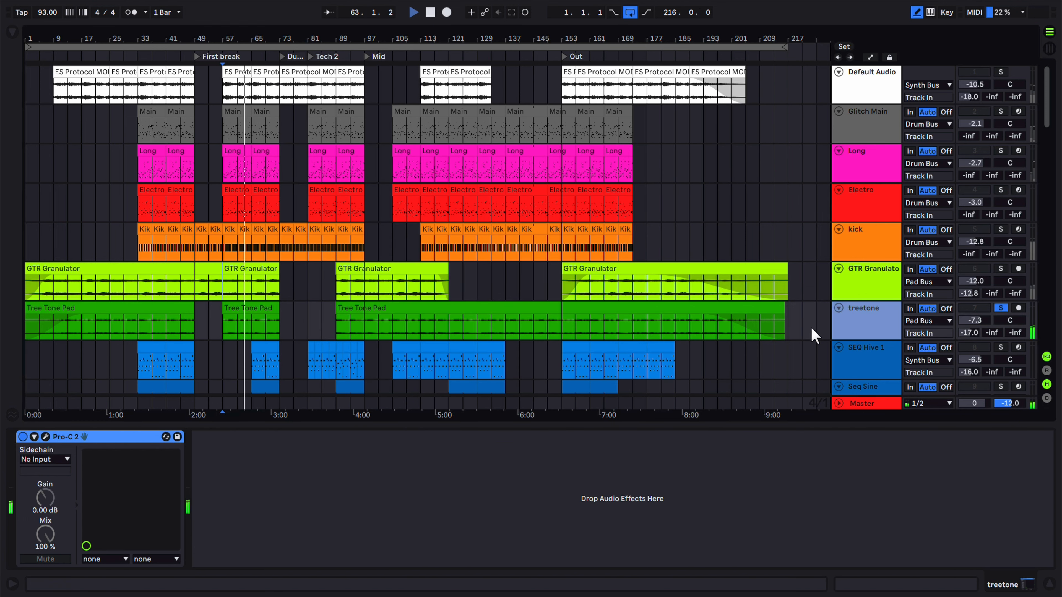
pyautogui.click(45, 437)
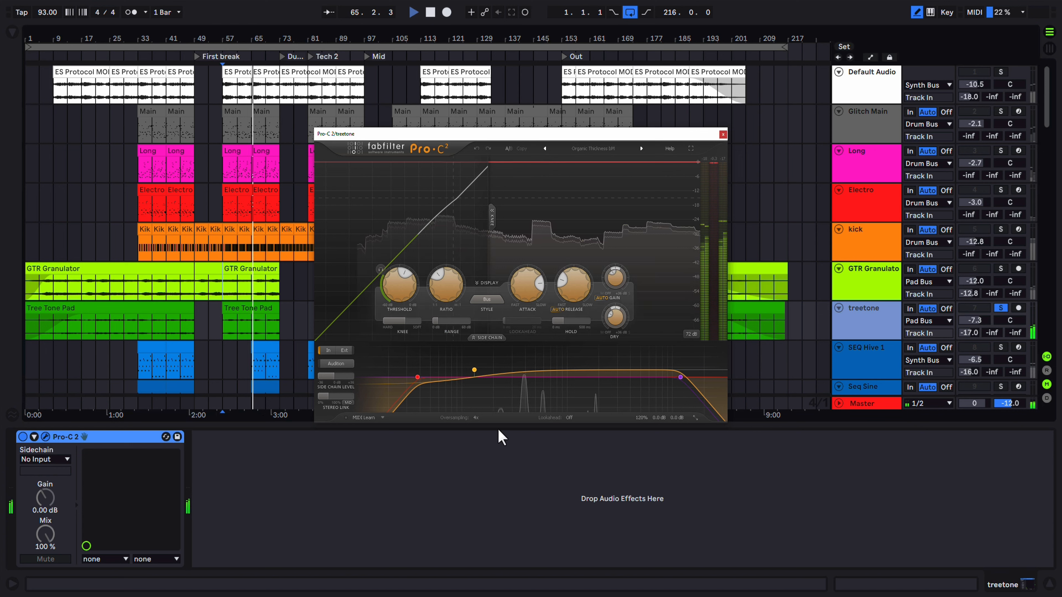
pyautogui.click(723, 135)
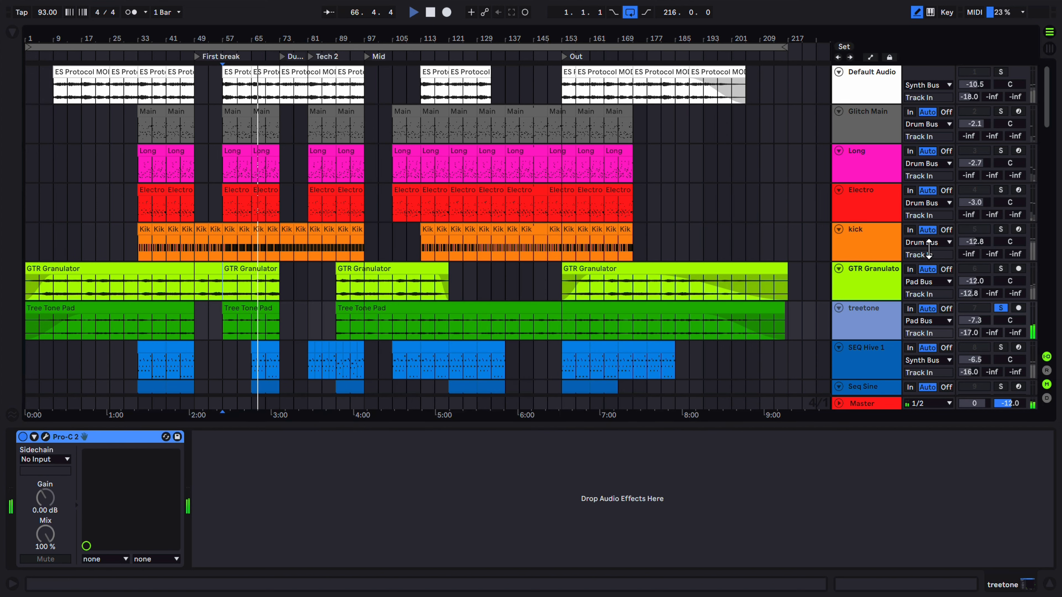
pyautogui.click(1000, 309)
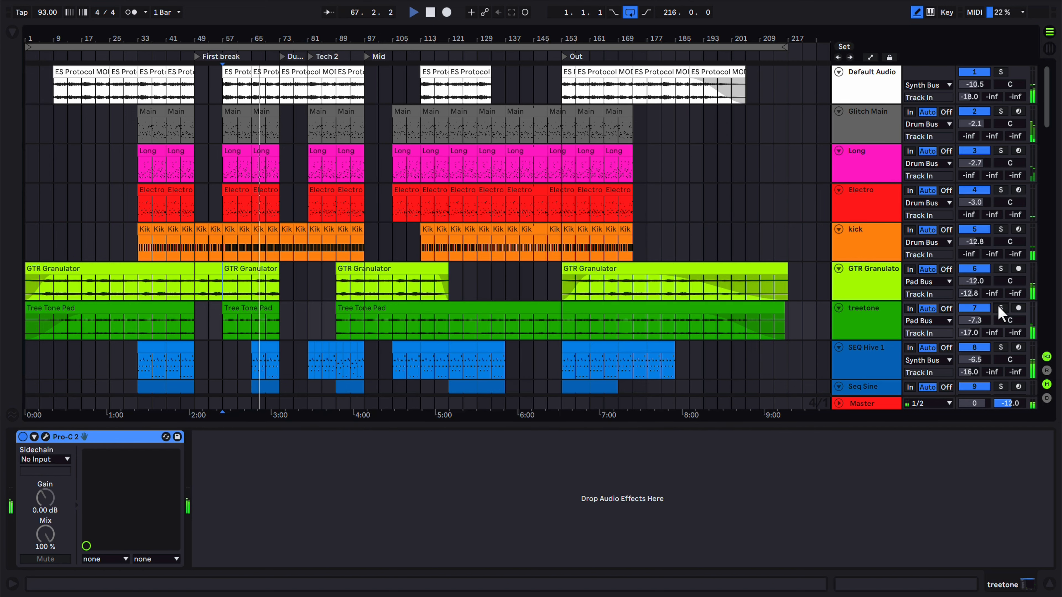
# Examine the Master track's device chain and look through all tracks down to the Drum, Bass, Synth, Pad and Pre-Master buses
pyautogui.click(875, 402)
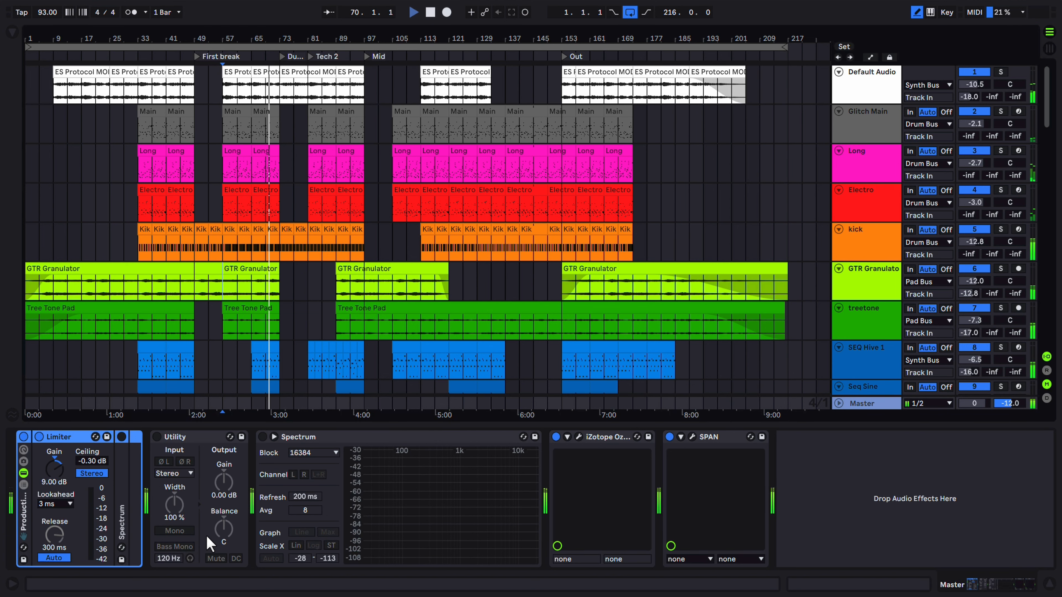
pyautogui.scroll(-5, 540, 276)
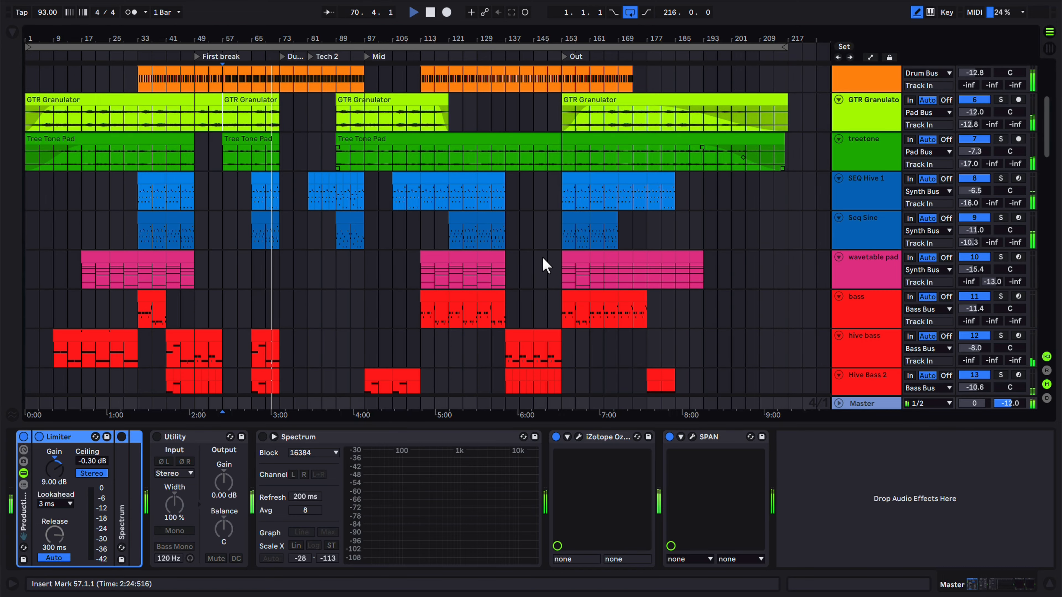
pyautogui.scroll(-20, 560, 239)
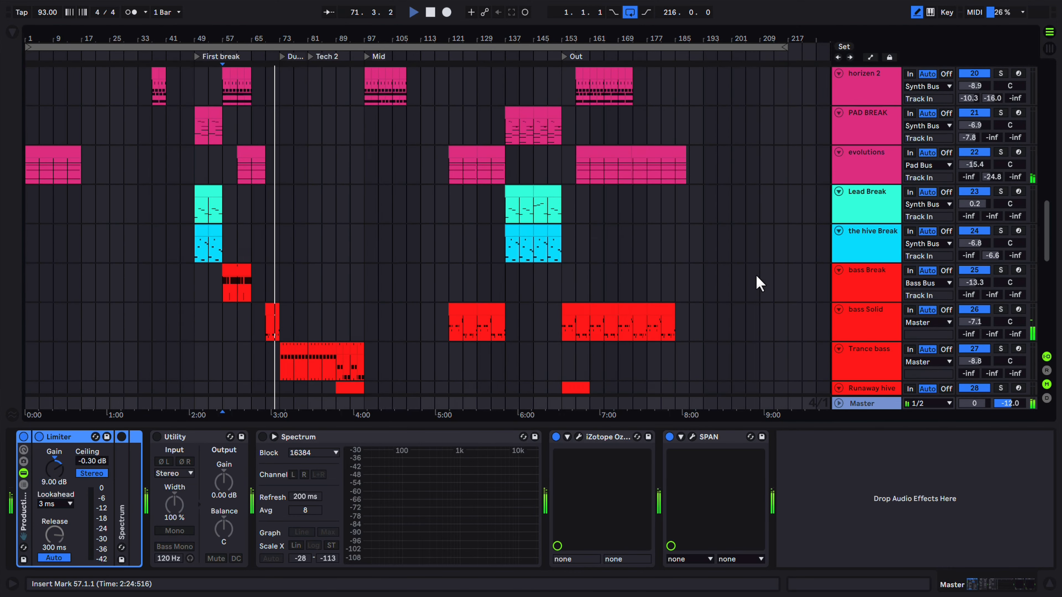
pyautogui.scroll(-10, 758, 292)
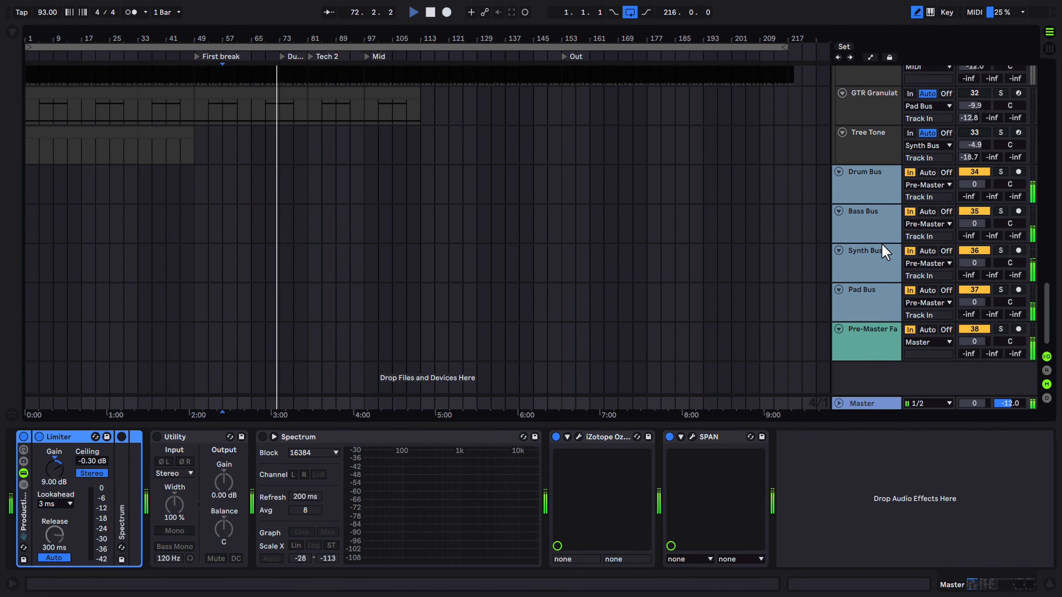
pyautogui.scroll(2, 861, 161)
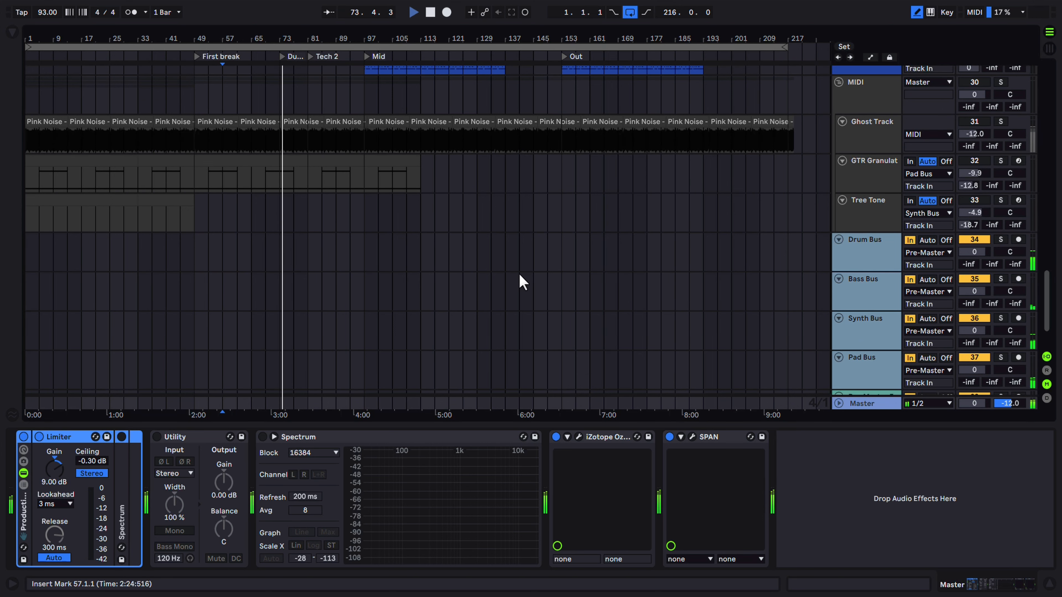
pyautogui.scroll(10, 531, 247)
pyautogui.scroll(20, 538, 255)
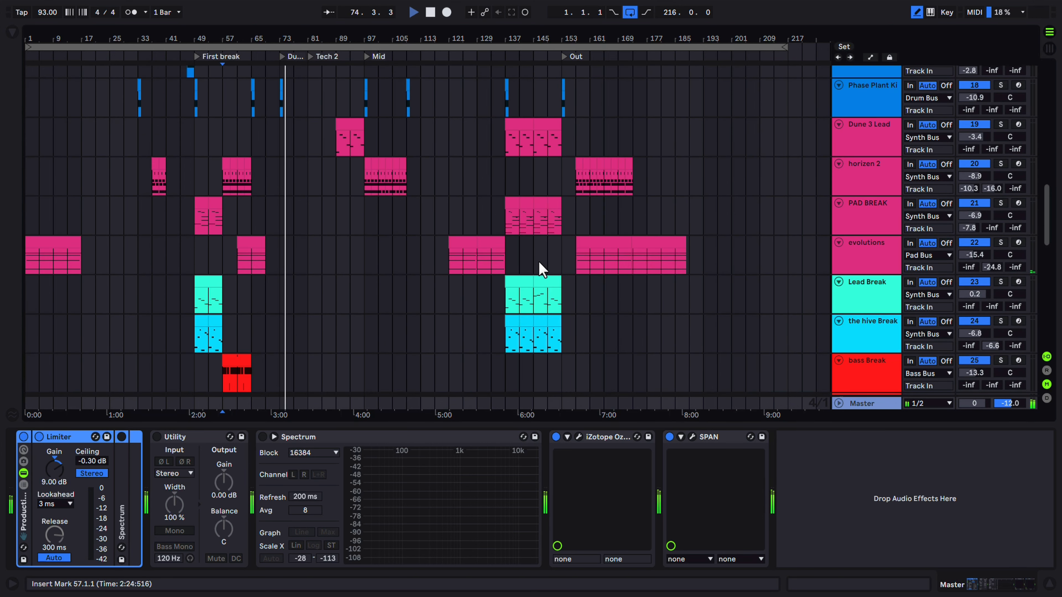
pyautogui.scroll(5, 501, 255)
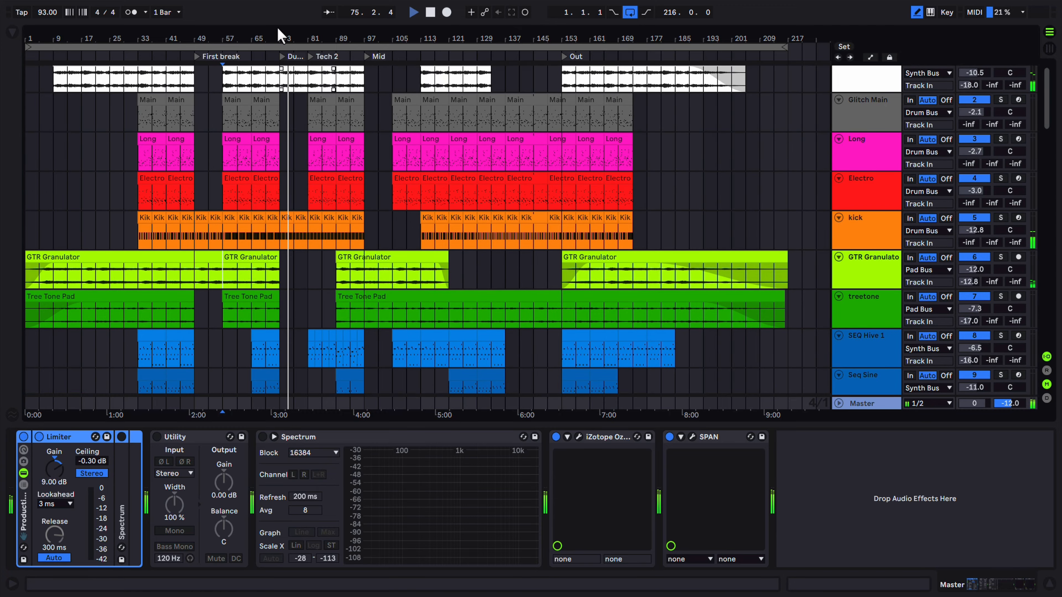
# Zoom in on the middle of the arrangement and play it from bar 73 at the Dub Tech 2 locator
pyautogui.moveTo(278, 36); pyautogui.dragTo(291, 78)
pyautogui.moveTo(364, 40); pyautogui.dragTo(364, 42)
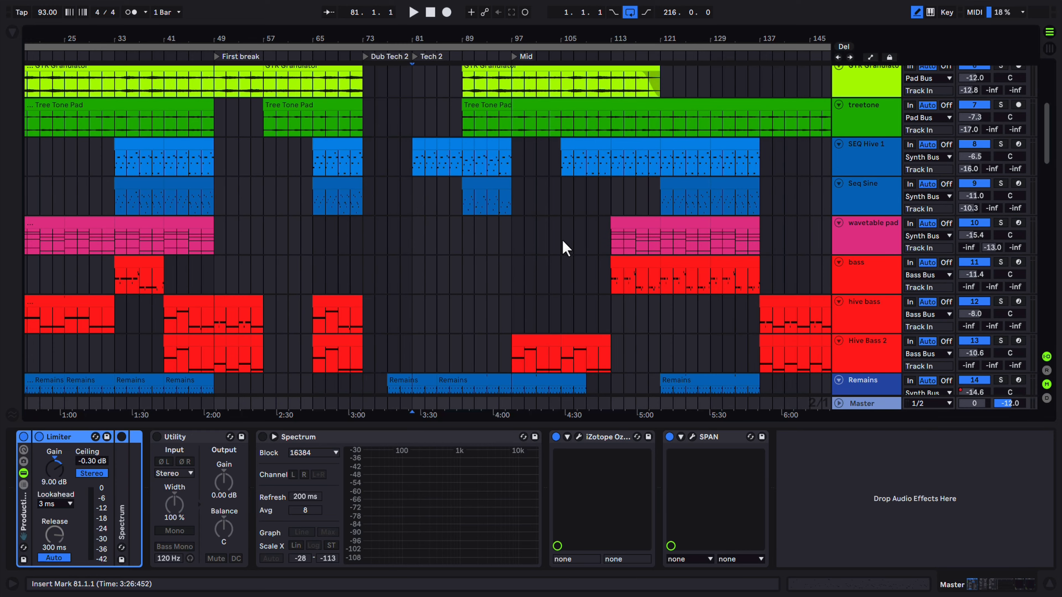
pyautogui.scroll(-2, 559, 241)
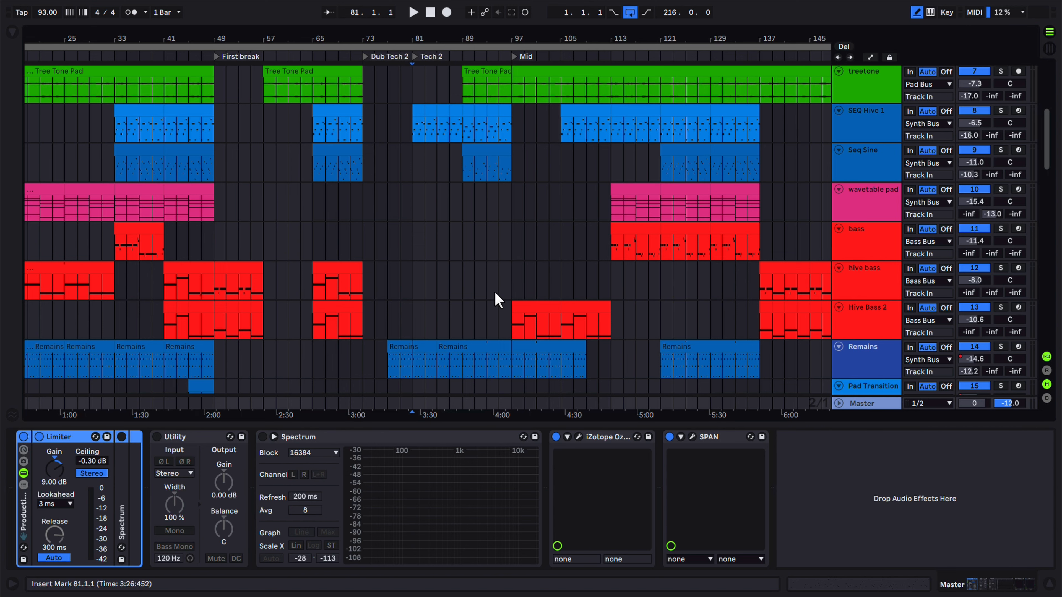
pyautogui.scroll(6, 493, 290)
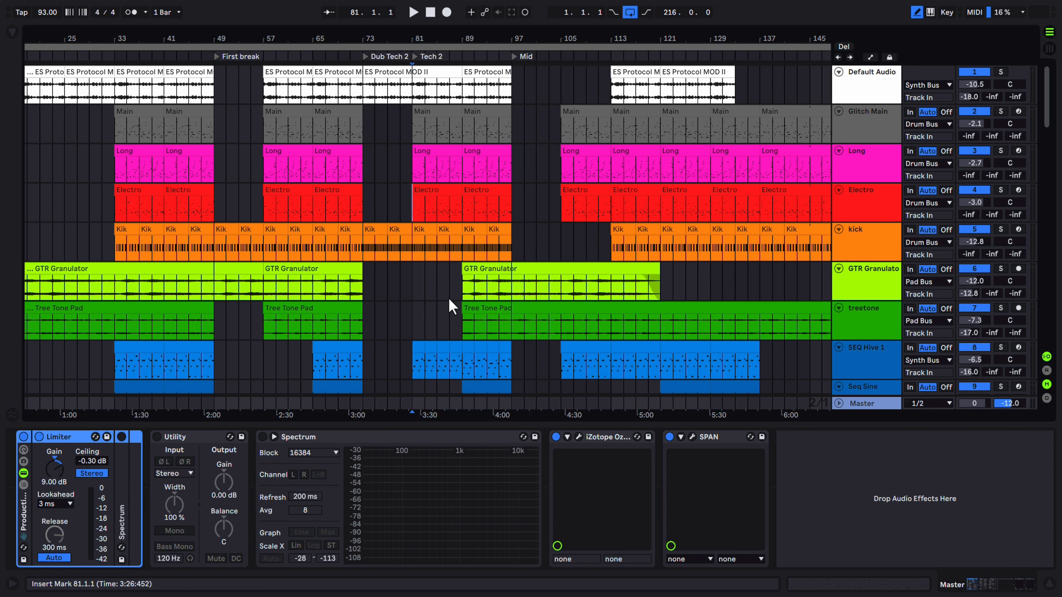
pyautogui.click(370, 70)
pyautogui.press('space')
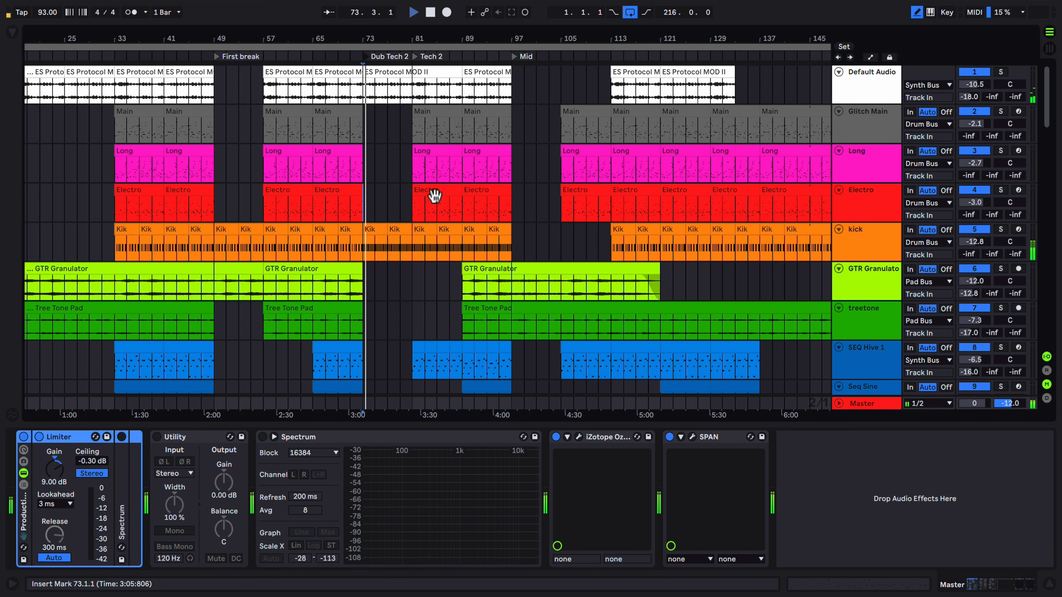
pyautogui.scroll(-2, 435, 199)
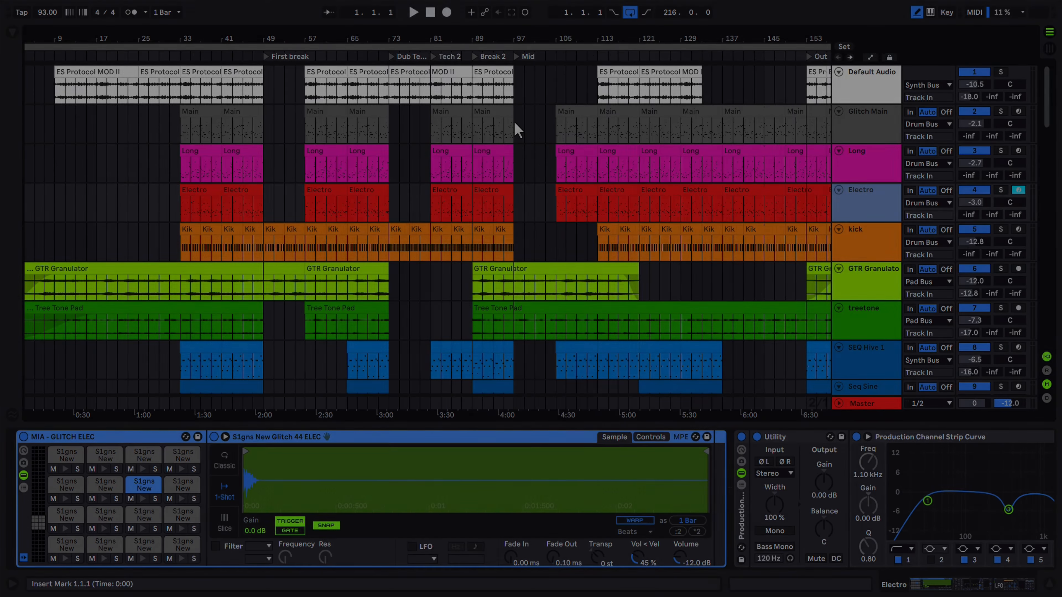
# Play the arrangement from the First break locator at bar 49 and look through the bass, Remains, Phase Plant and lead tracks
pyautogui.scroll(-8, 514, 130)
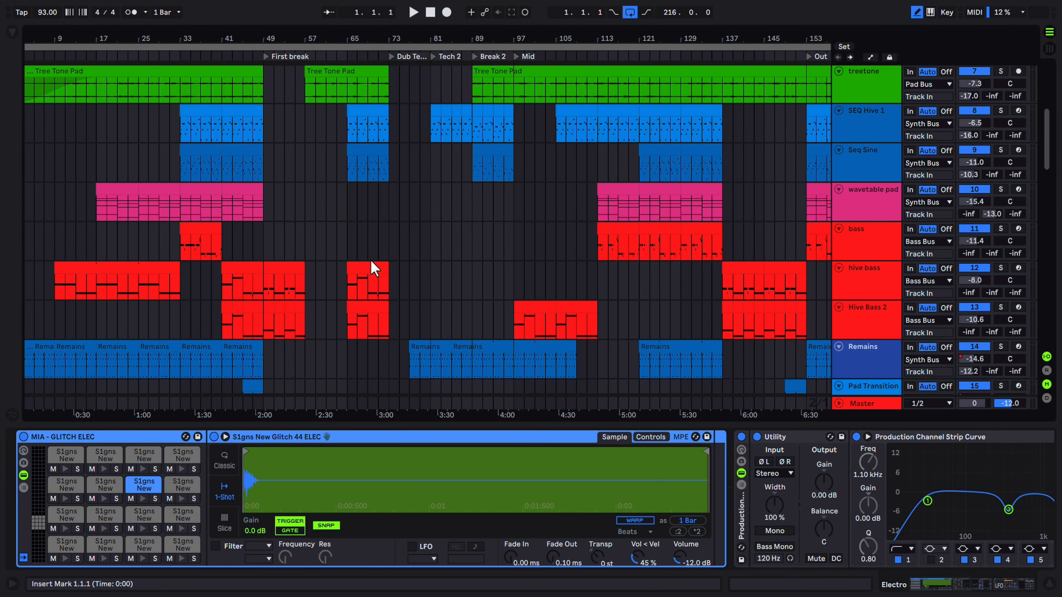
pyautogui.scroll(6, 452, 261)
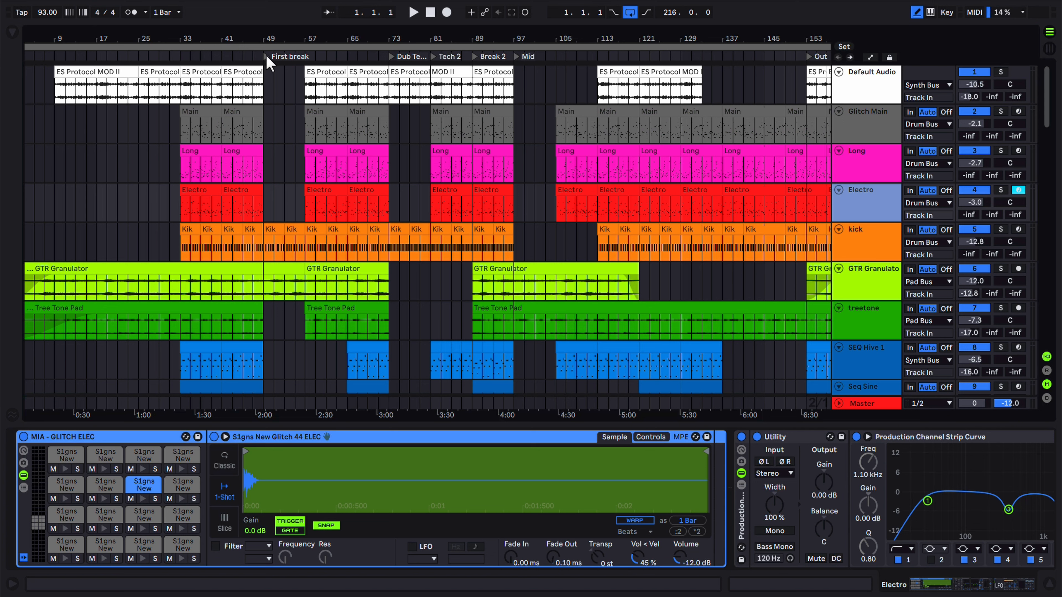
pyautogui.click(266, 55)
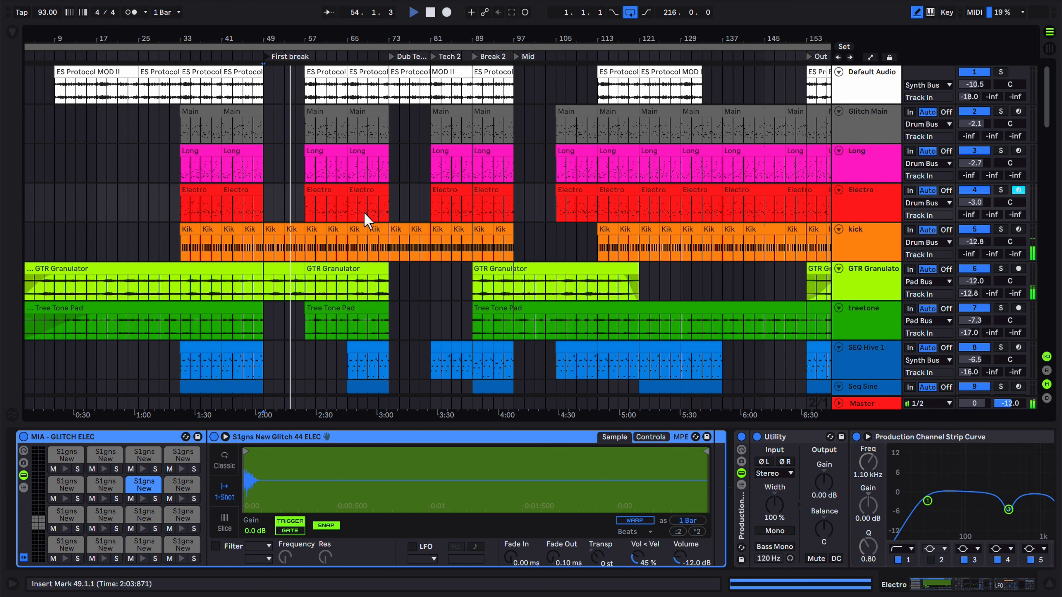
pyautogui.scroll(-2, 367, 220)
pyautogui.scroll(-15, 367, 220)
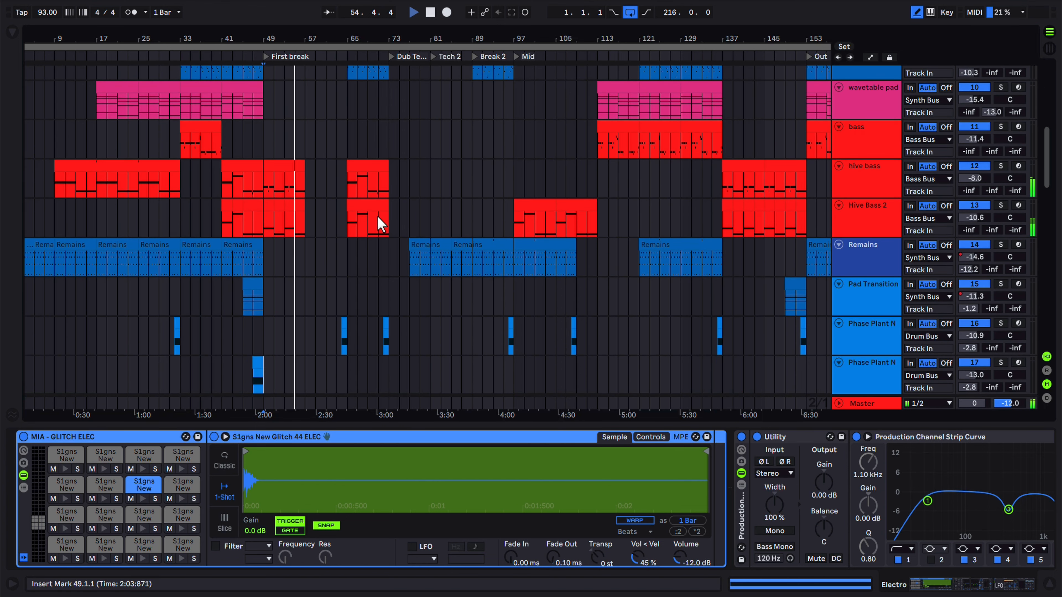
pyautogui.scroll(-4, 384, 225)
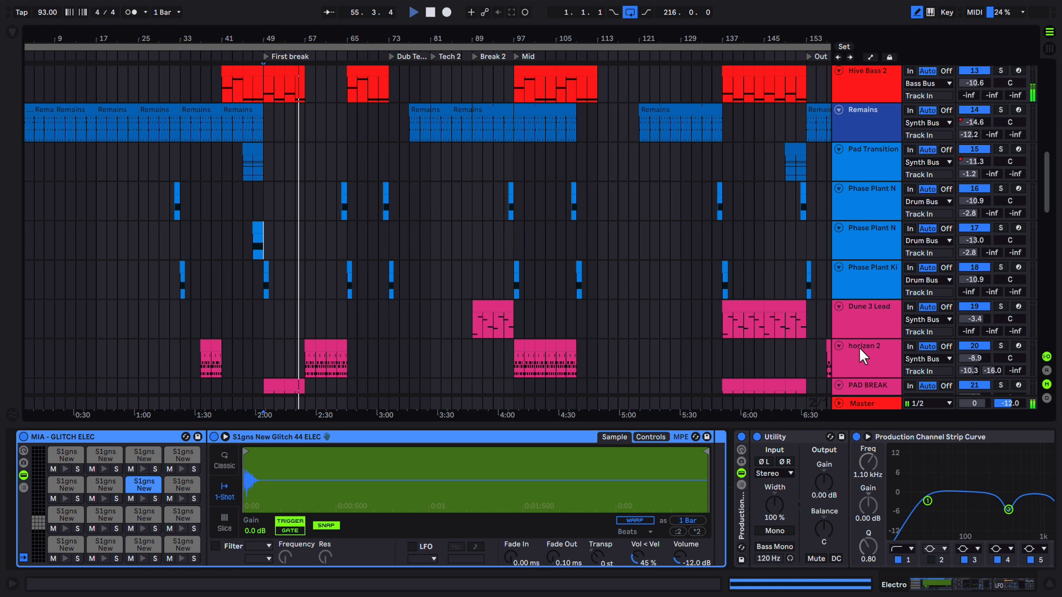
# Inspect the Hive 2 synth settings on the horizen 2 track during playback, and close the plugin window
pyautogui.click(860, 356)
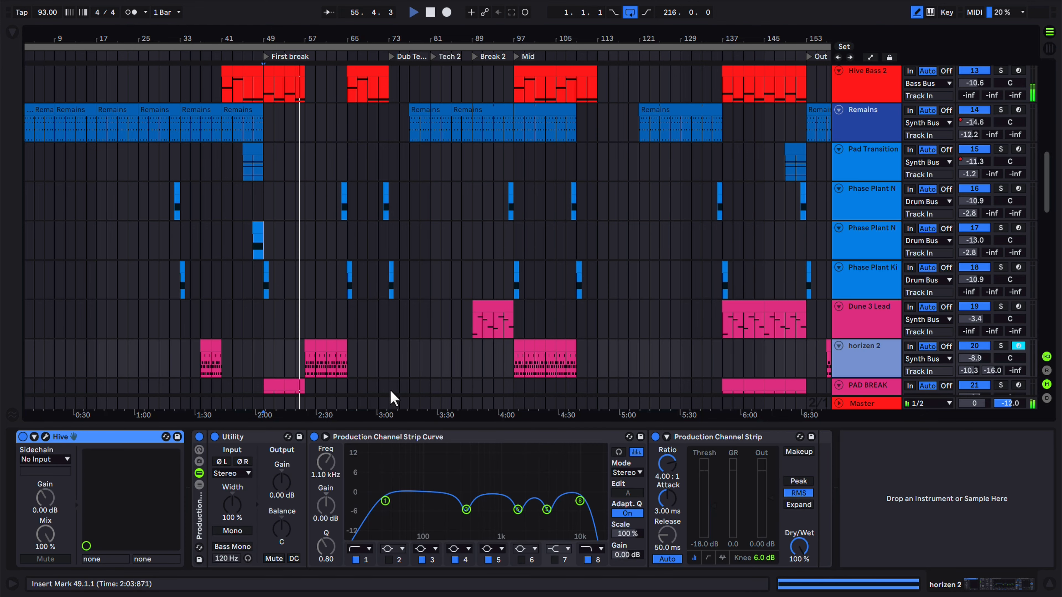
pyautogui.click(45, 436)
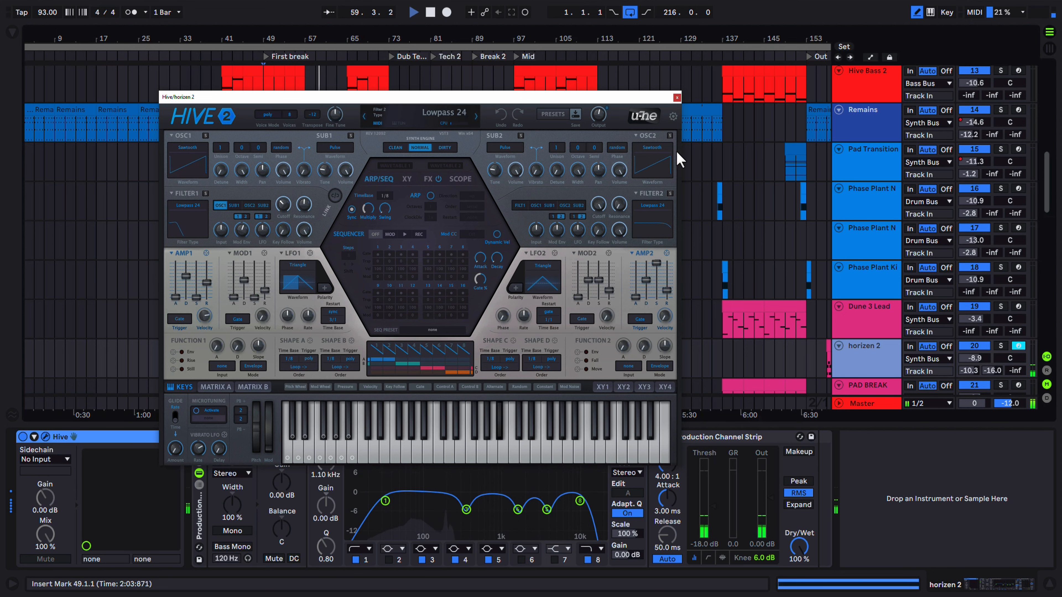
pyautogui.click(676, 97)
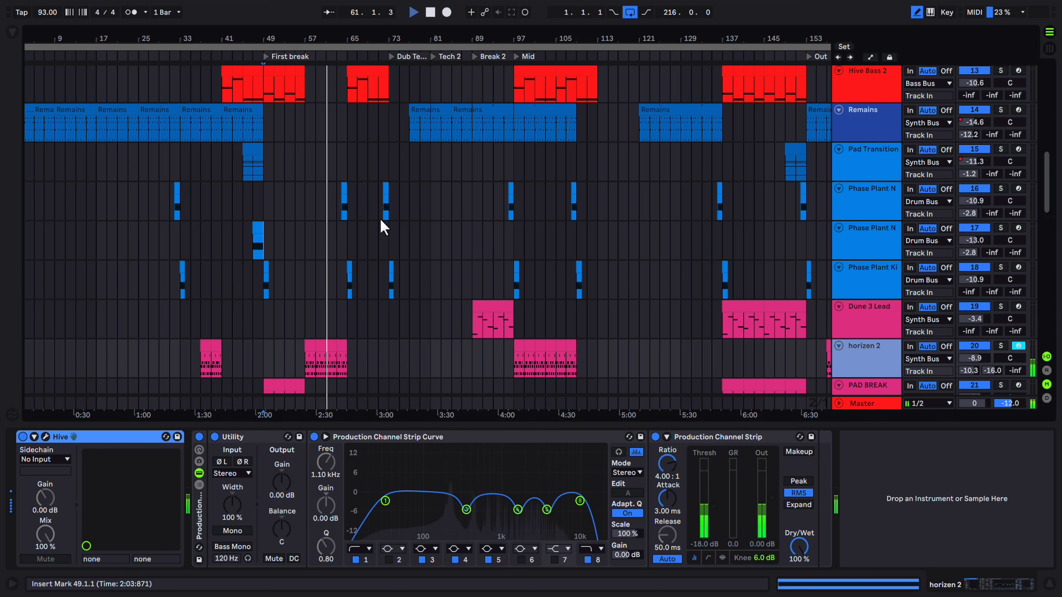
# Inspect the Phase Plant noise patch on the Phase Plant Noise track, track 16, and close the plugin window
pyautogui.click(883, 198)
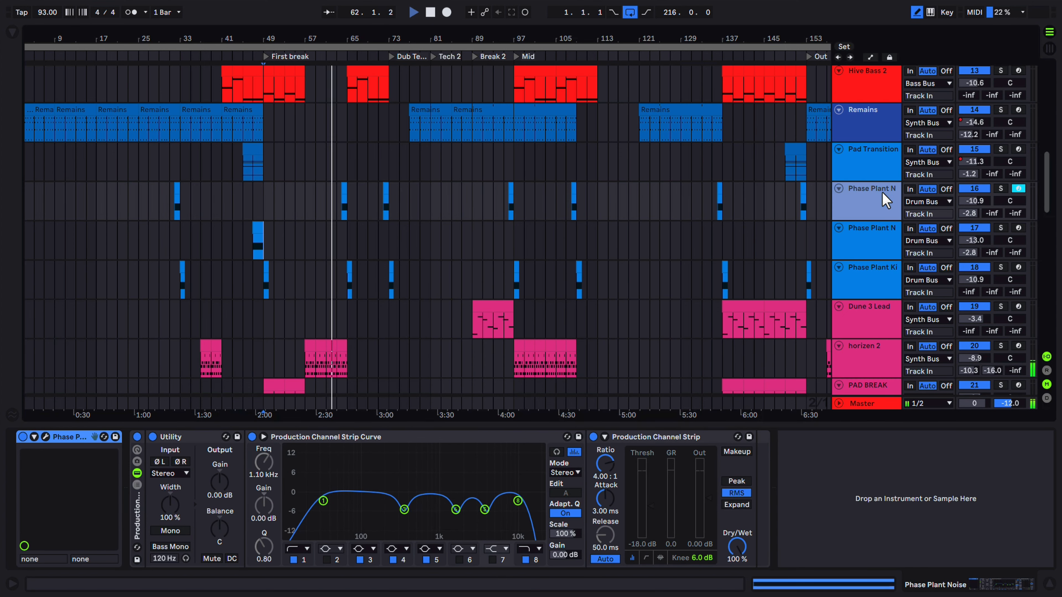
pyautogui.click(45, 437)
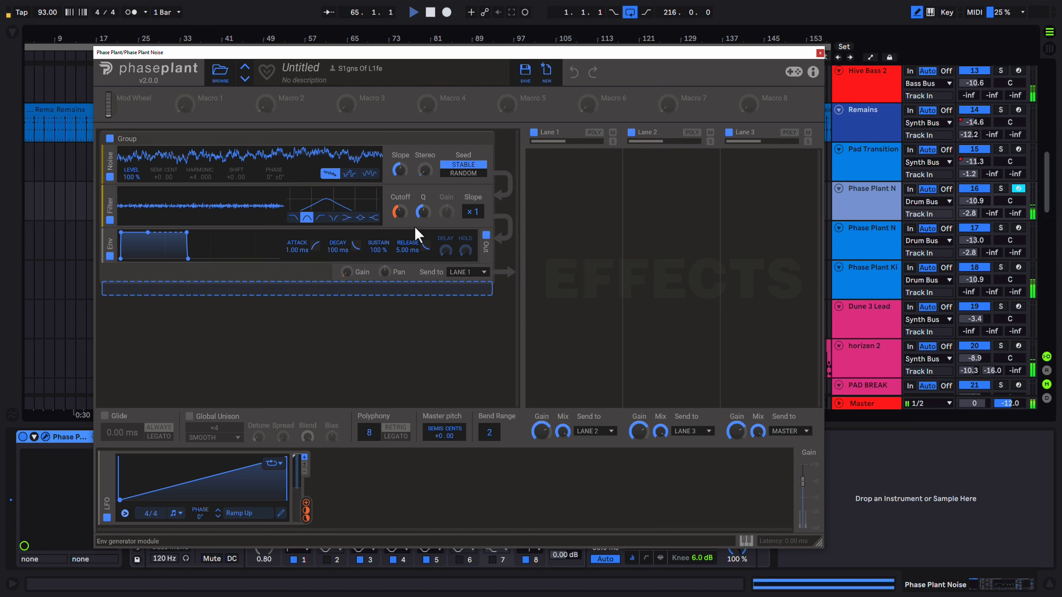
pyautogui.click(819, 53)
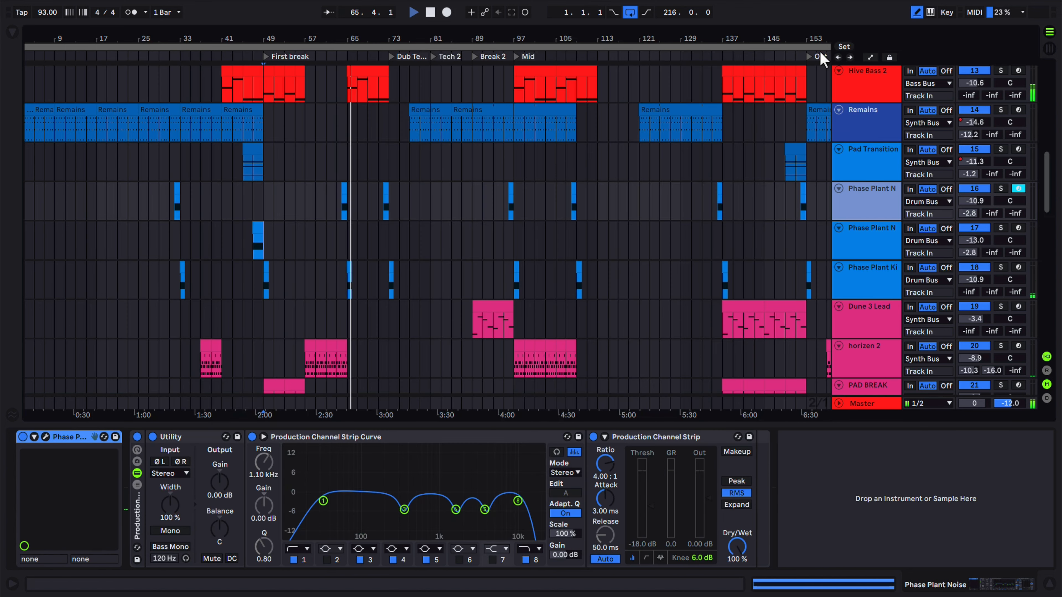
# Look through the tracks from Default Audio down to Hive Bass 2 around the First break to Mid sections during playback
pyautogui.scroll(5, 716, 126)
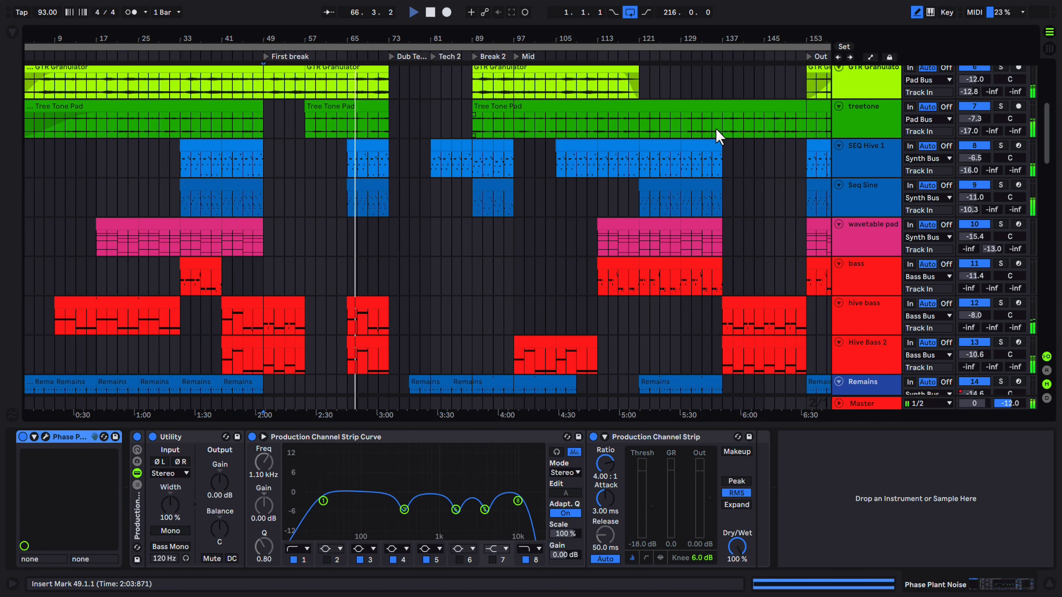
pyautogui.scroll(5, 715, 127)
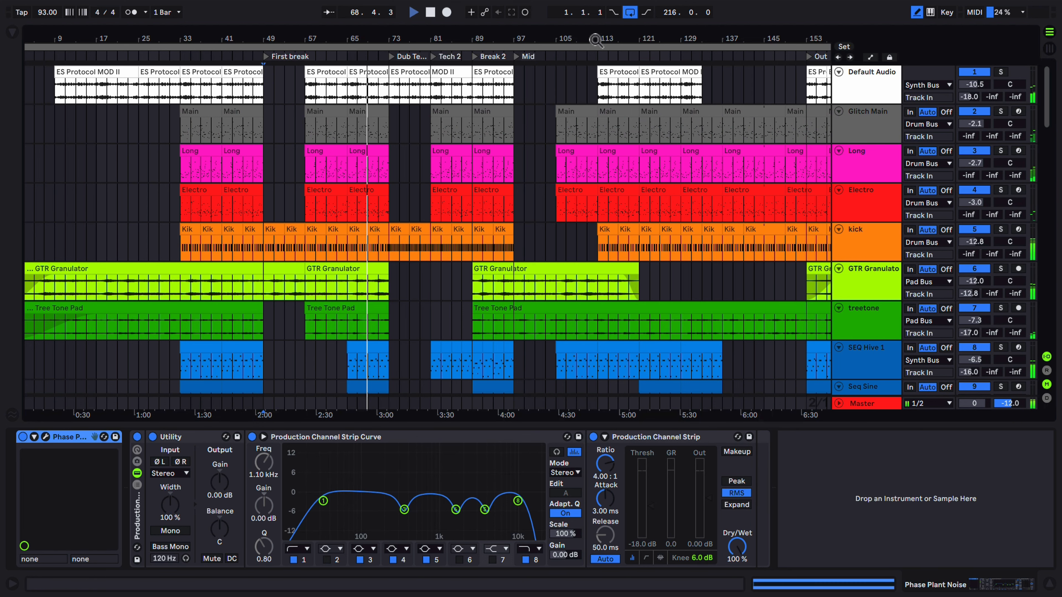
pyautogui.moveTo(451, 34); pyautogui.dragTo(549, 61)
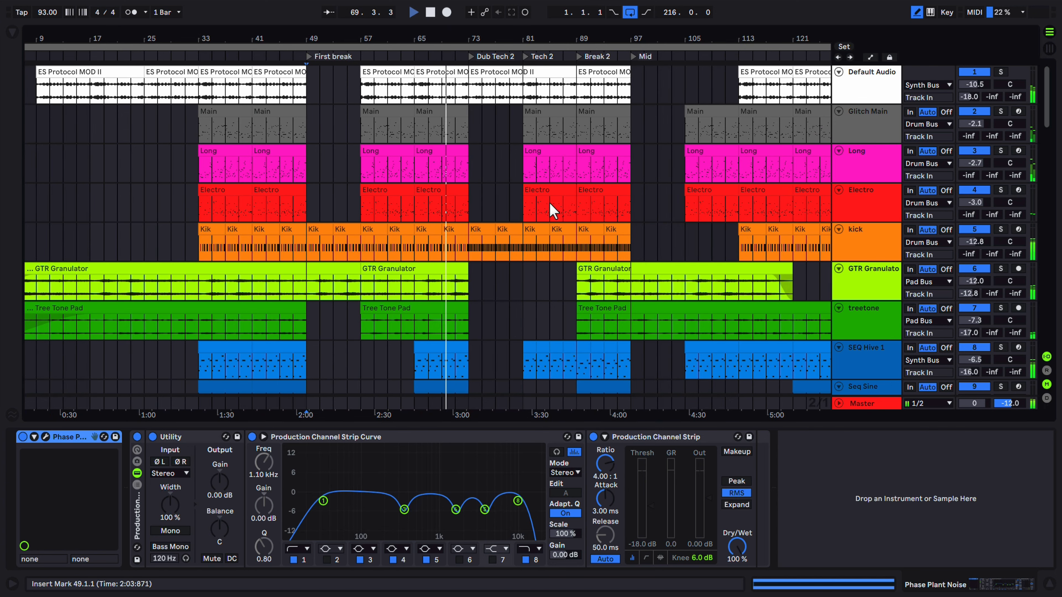
pyautogui.scroll(-3, 545, 197)
pyautogui.scroll(-5, 549, 205)
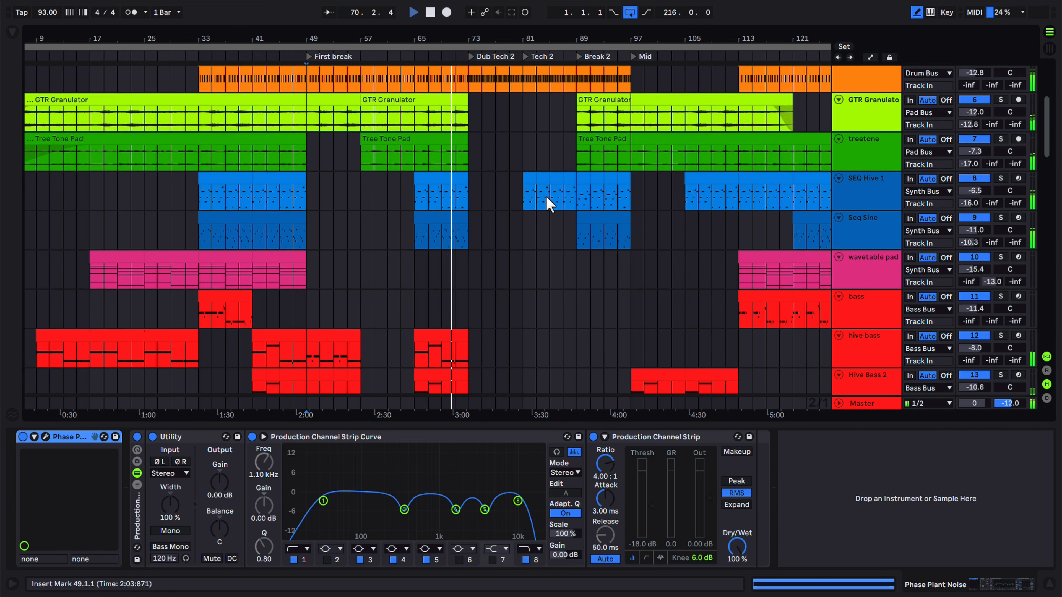